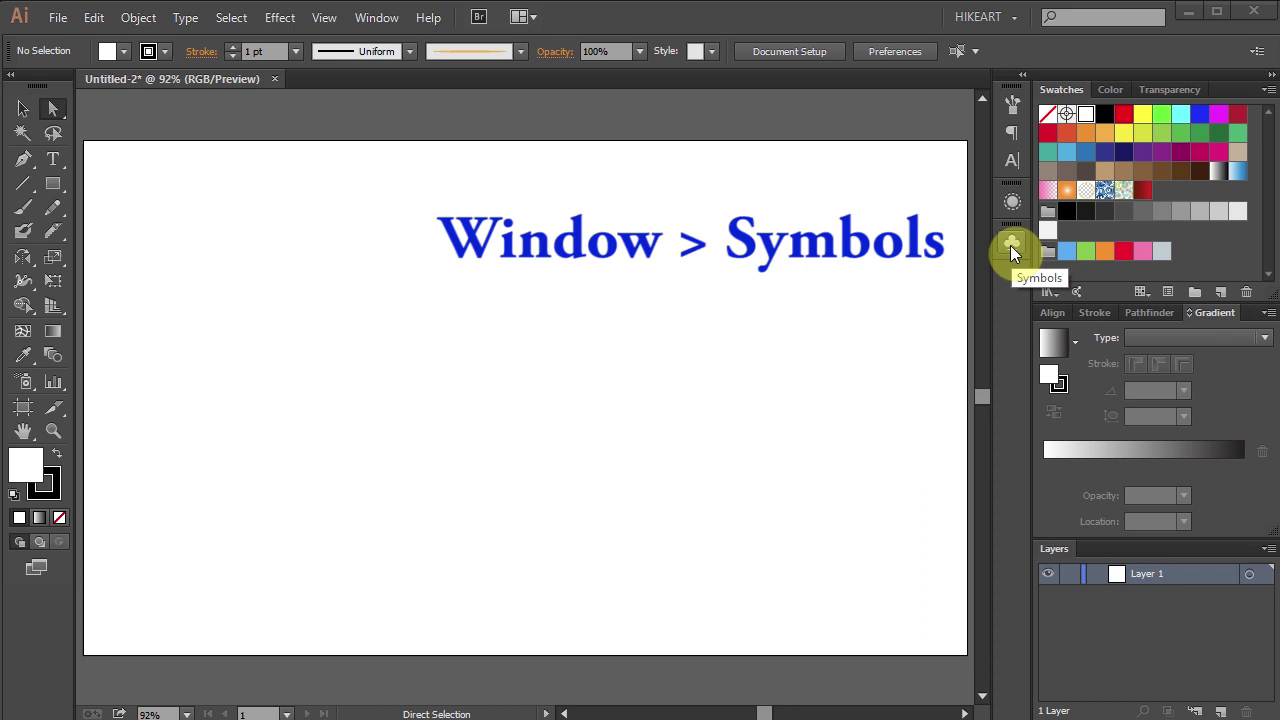
Step: Add the Japanese Maple symbol from the Nature symbol library to the document's symbols, and collapse the Symbols panel
click(386, 20)
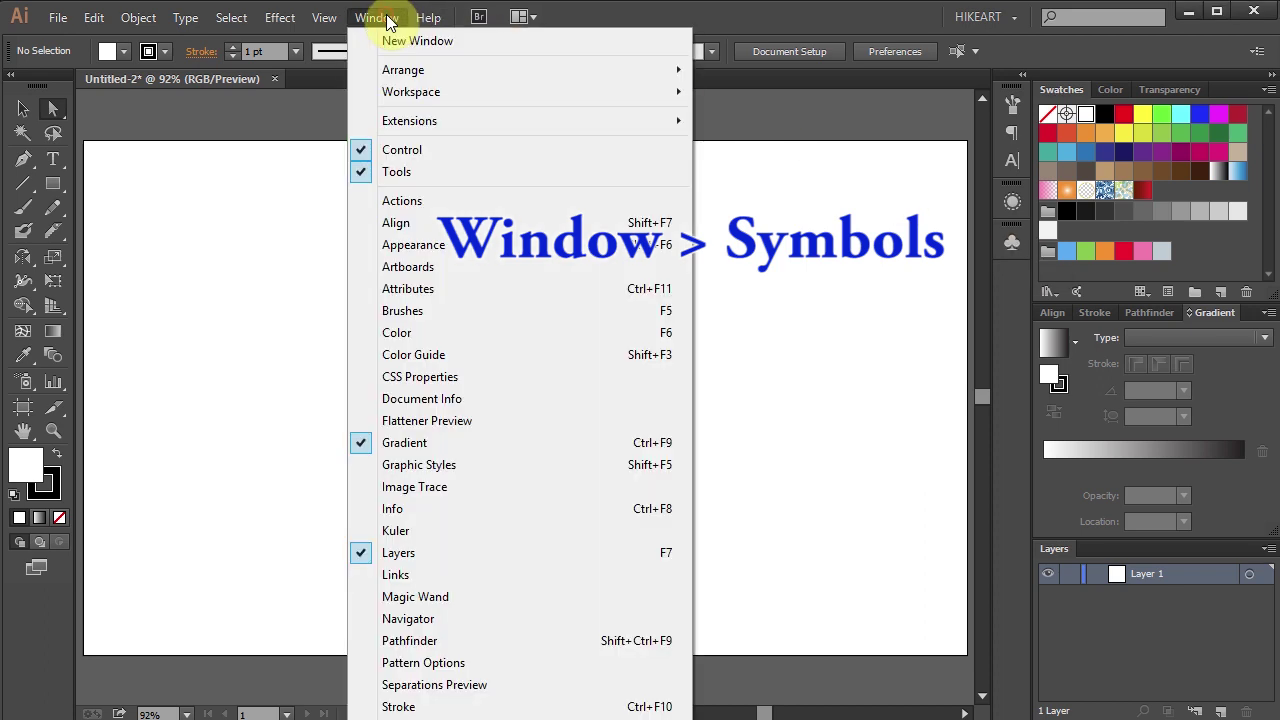
click(402, 719)
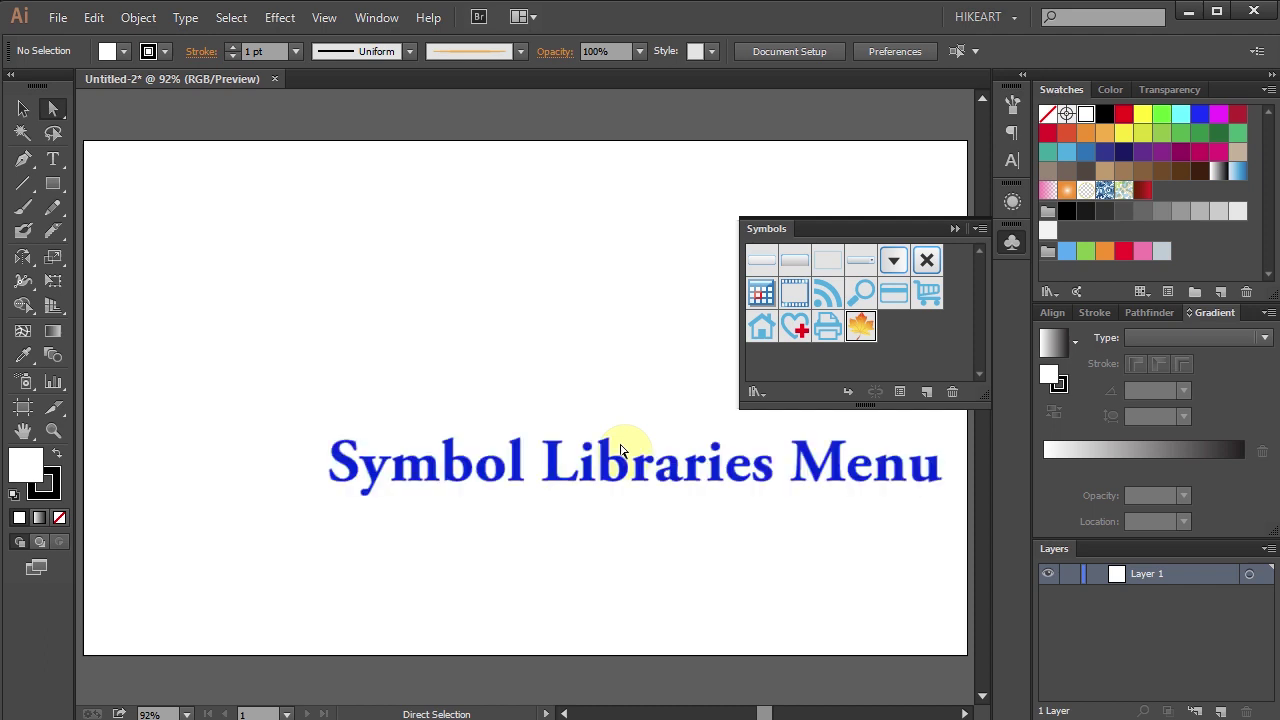
click(755, 392)
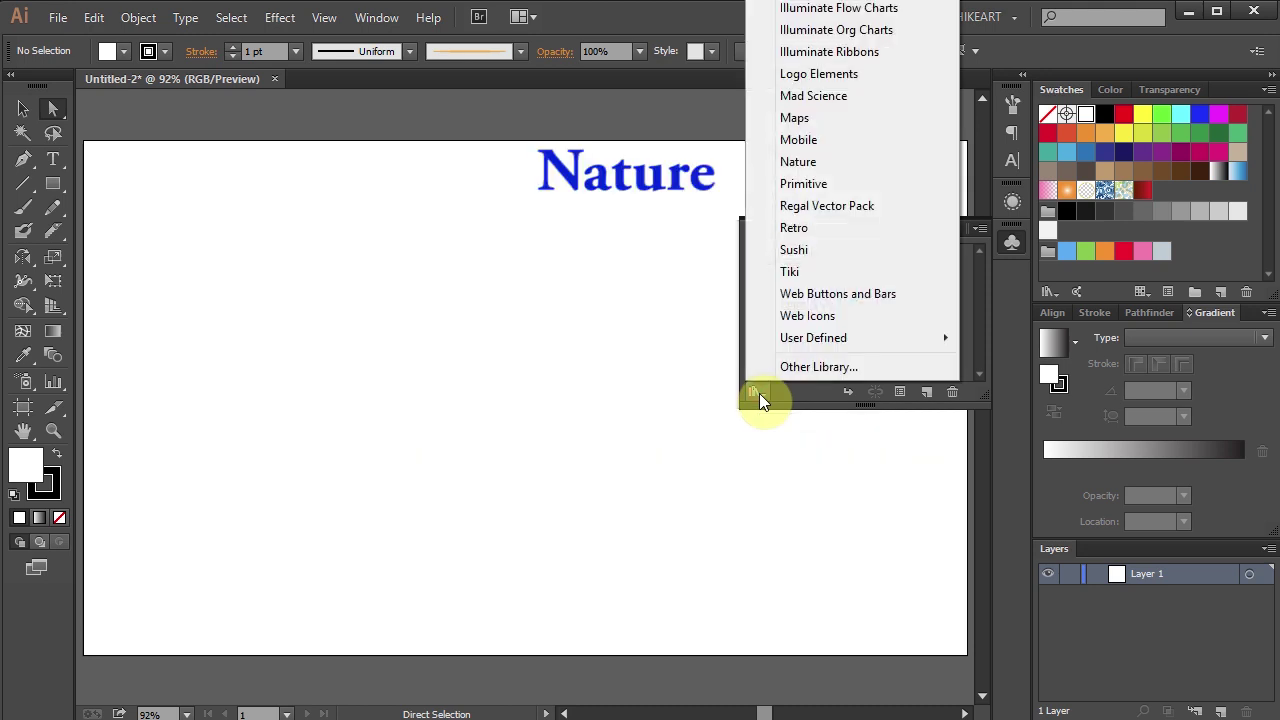
click(824, 163)
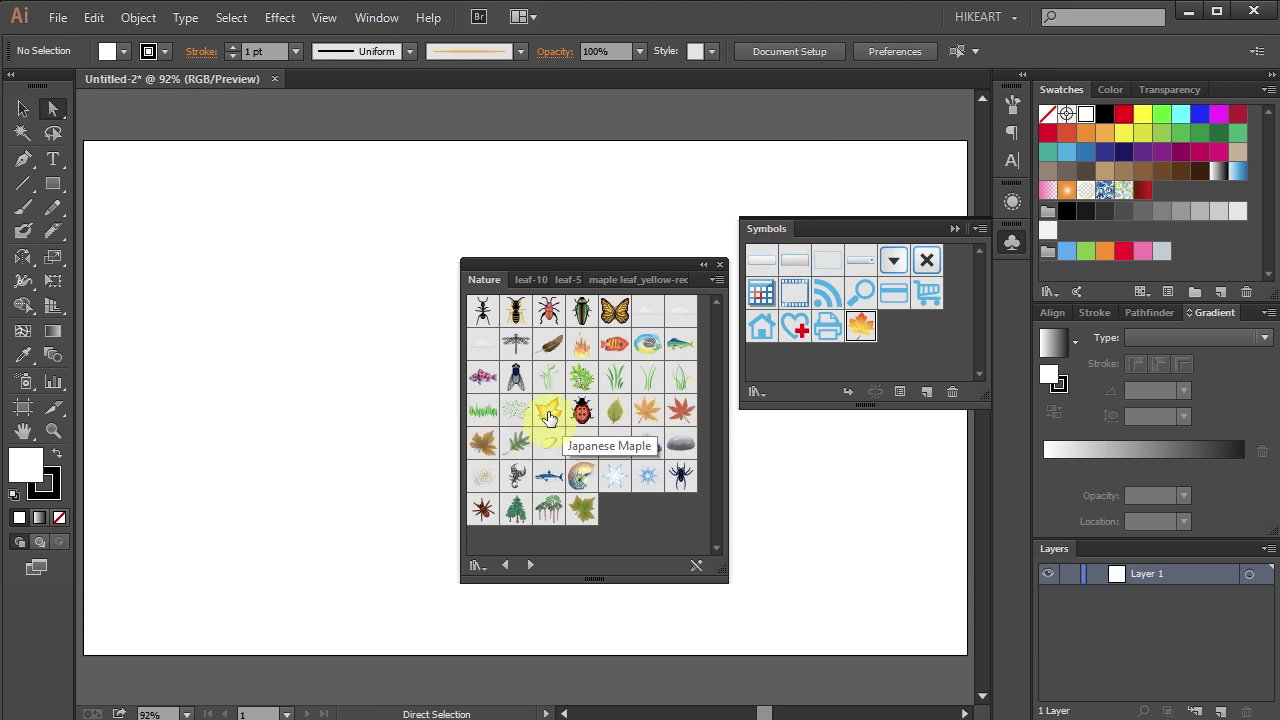
click(549, 414)
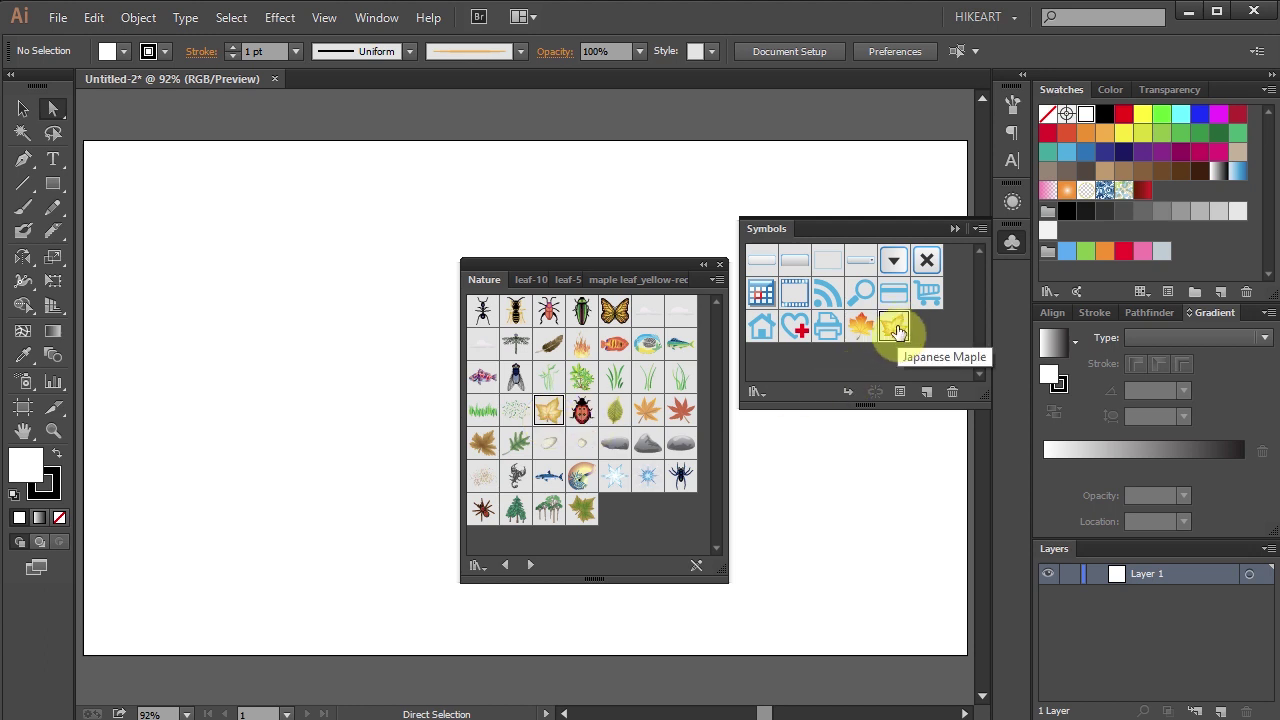
click(720, 266)
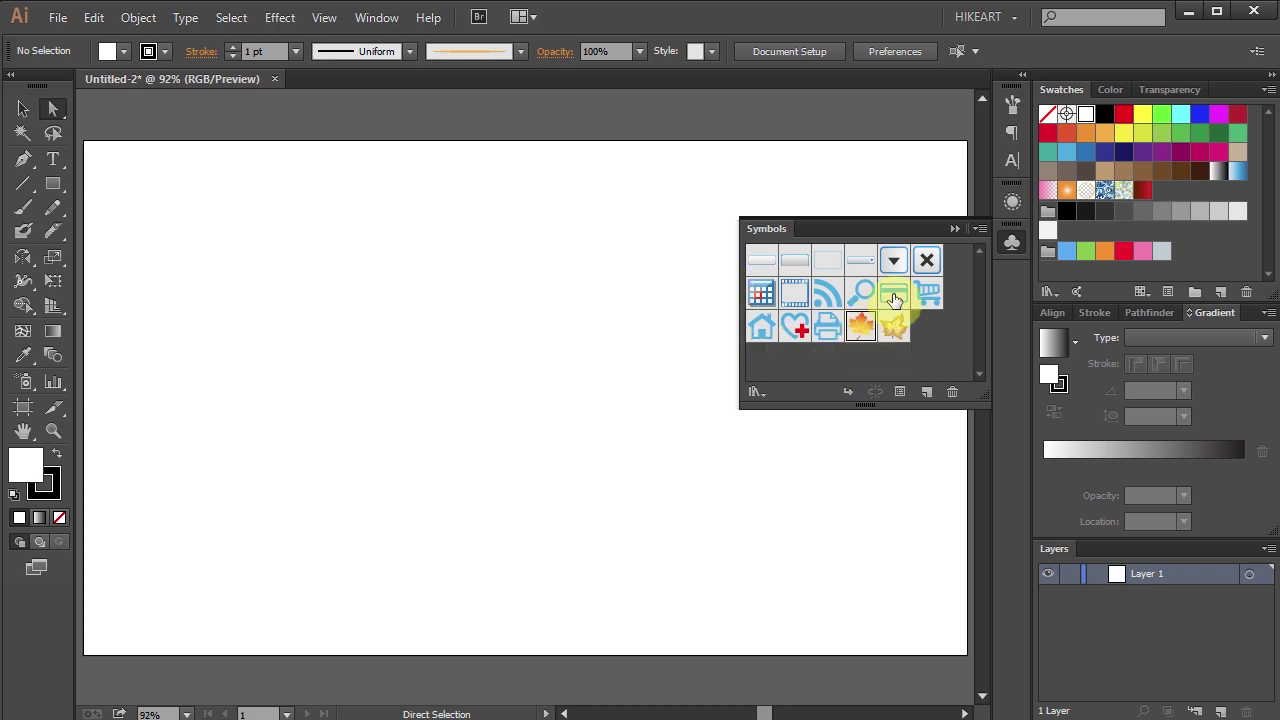
click(955, 230)
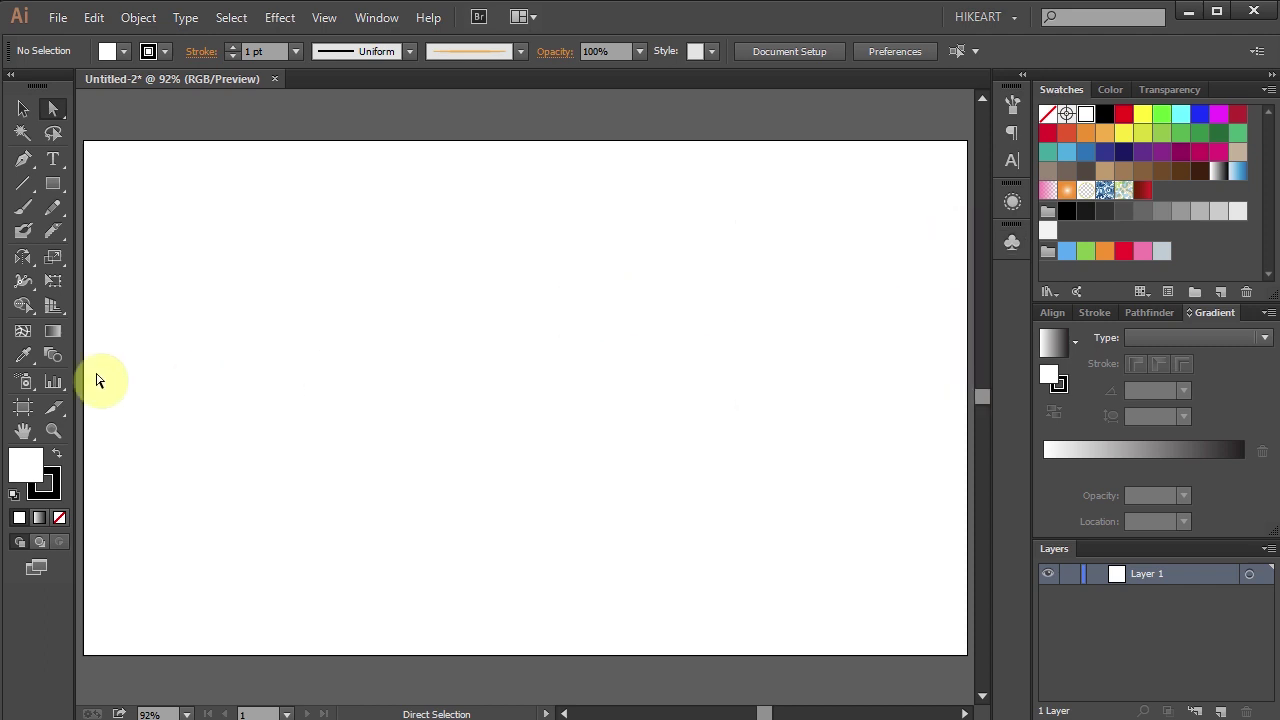
Step: Tear off the symbolism tools as a floating toolbar and place it just above the artboard
click(29, 382)
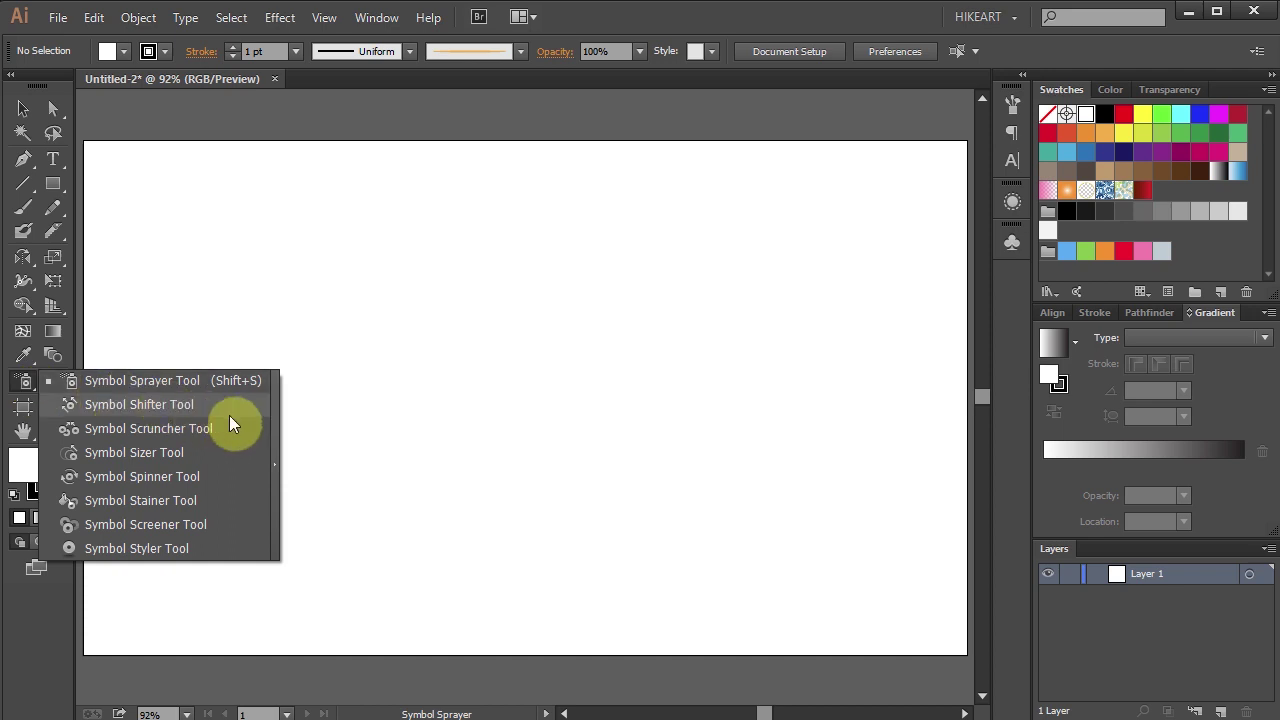
click(274, 439)
drag(163, 394, 576, 82)
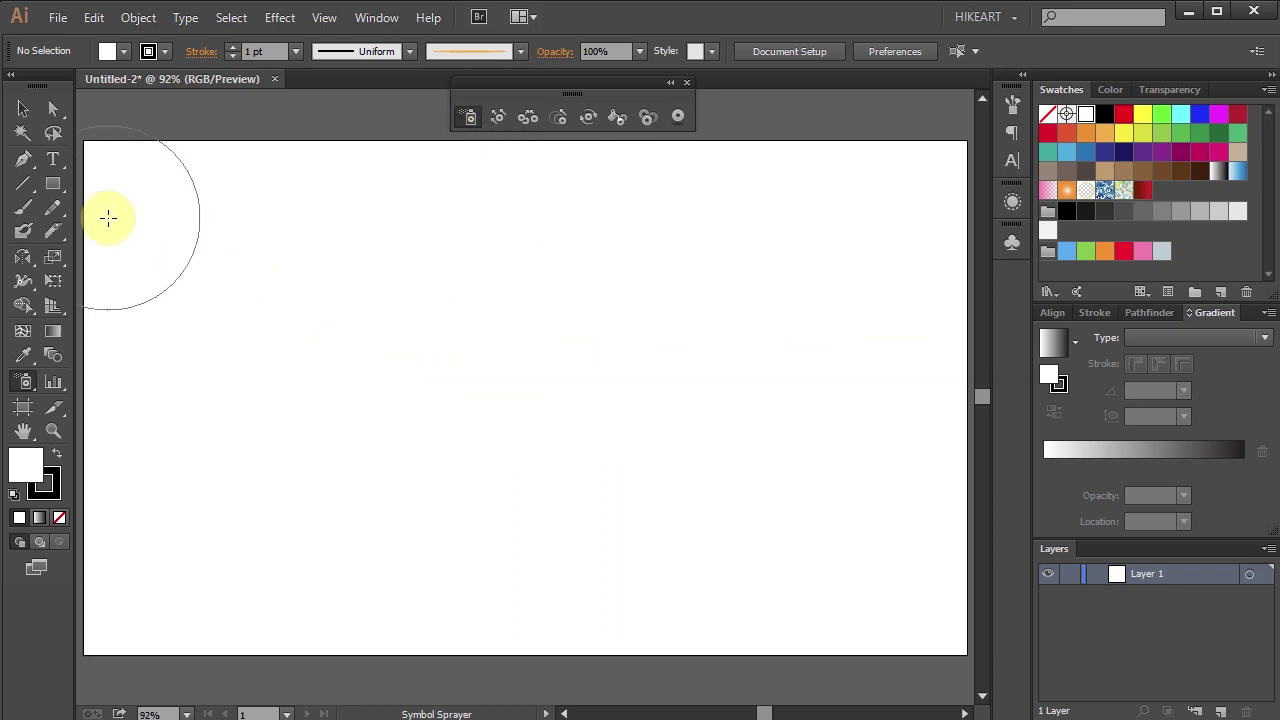
Step: Try spraying a diagonal trail of maple leaves from the artboard's upper-left corner to its lower middle, and undo it
key(])
mouse_move(149, 206)
mouse_down()
mouse_move(189, 269)
mouse_move(211, 373)
mouse_move(383, 514)
mouse_move(540, 560)
mouse_move(617, 611)
mouse_up()
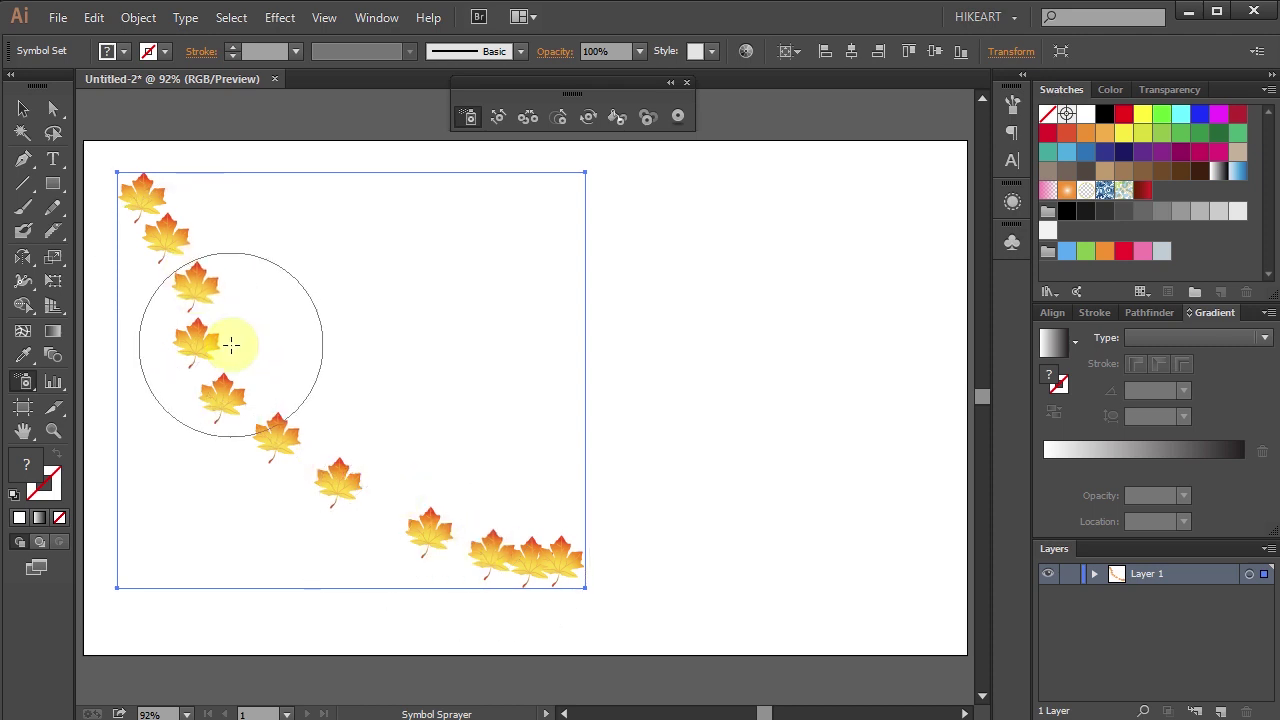
key(ctrl+z)
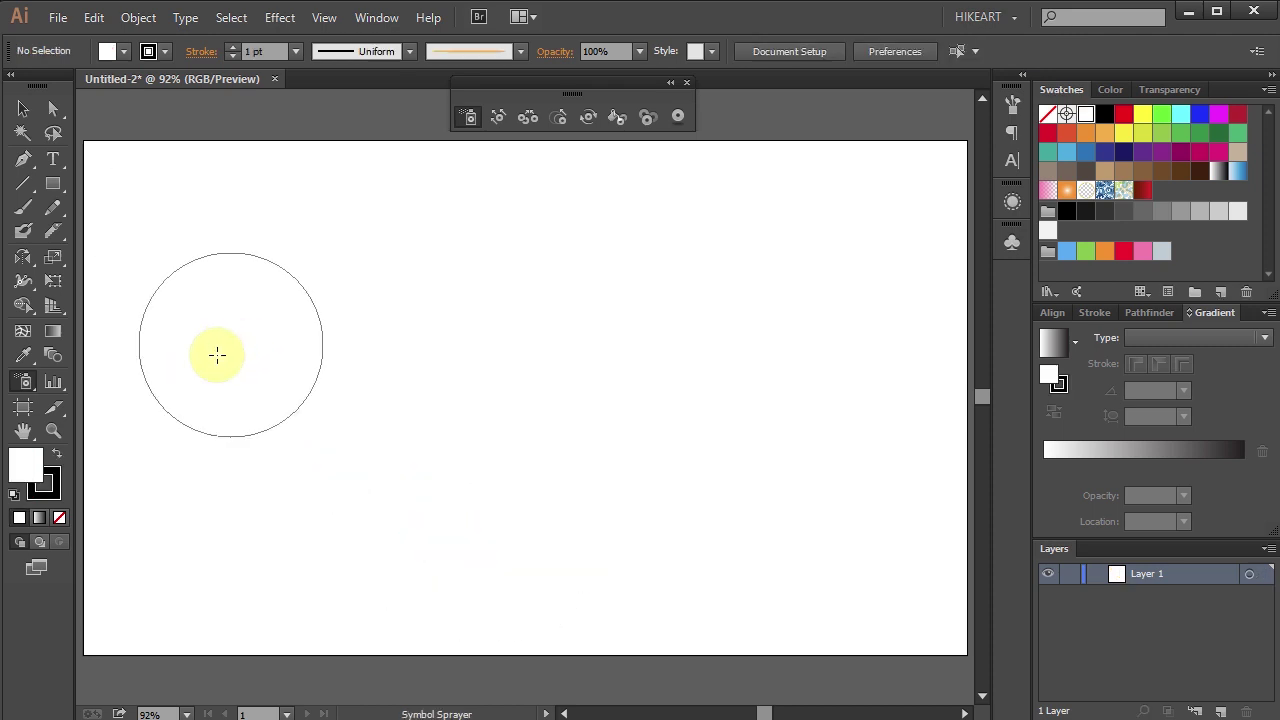
Step: Set Scrunch, Size, Spin and Screen to User Defined in the Symbol Sprayer options
double_click(25, 388)
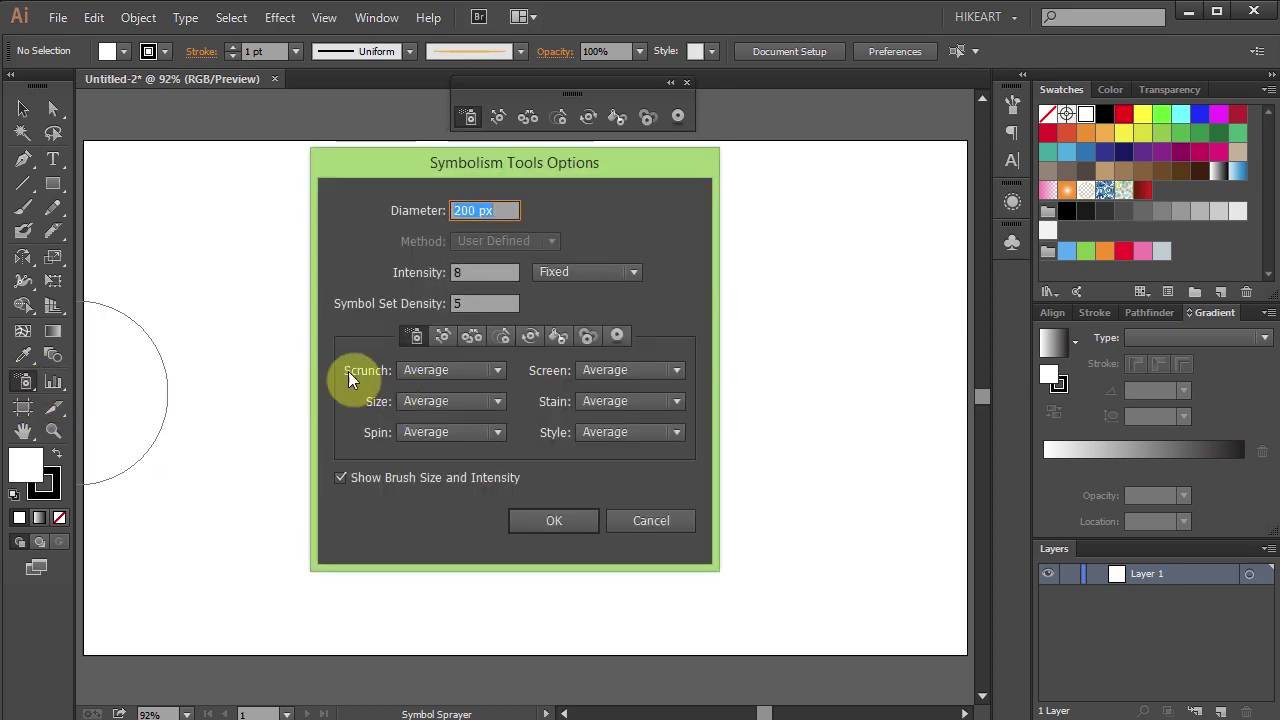
click(490, 371)
click(400, 413)
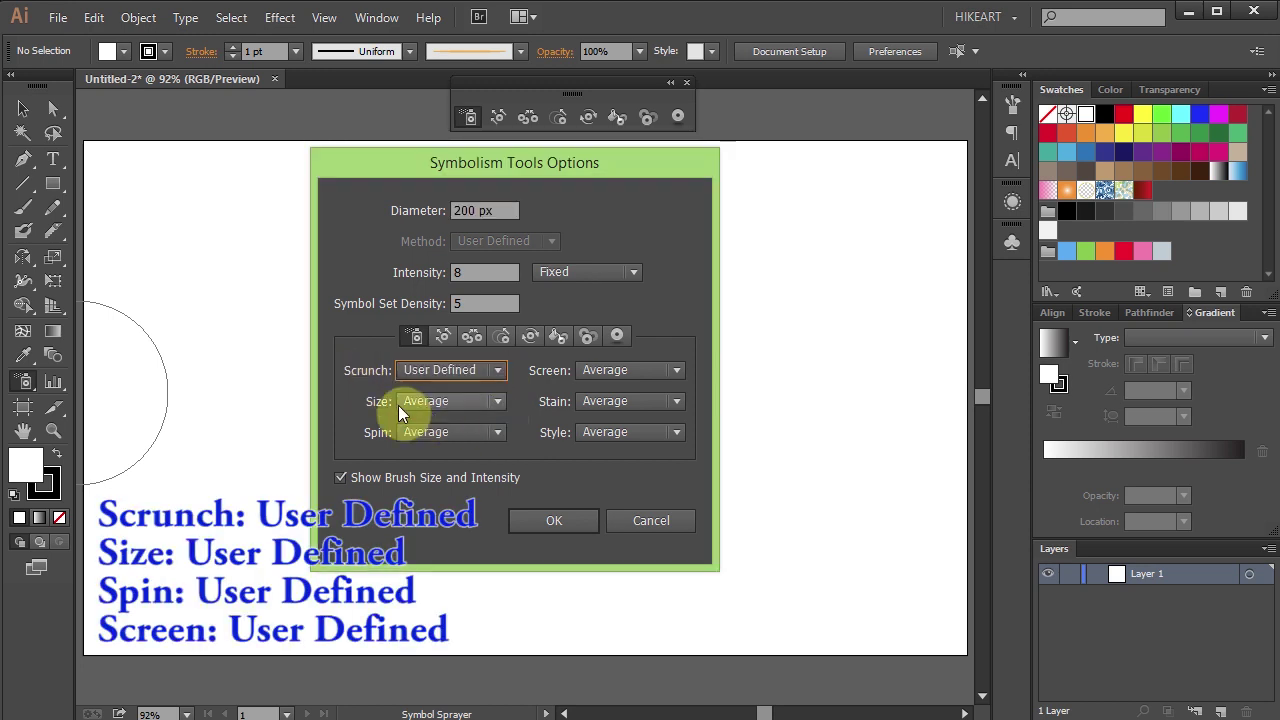
click(499, 402)
click(480, 443)
click(487, 436)
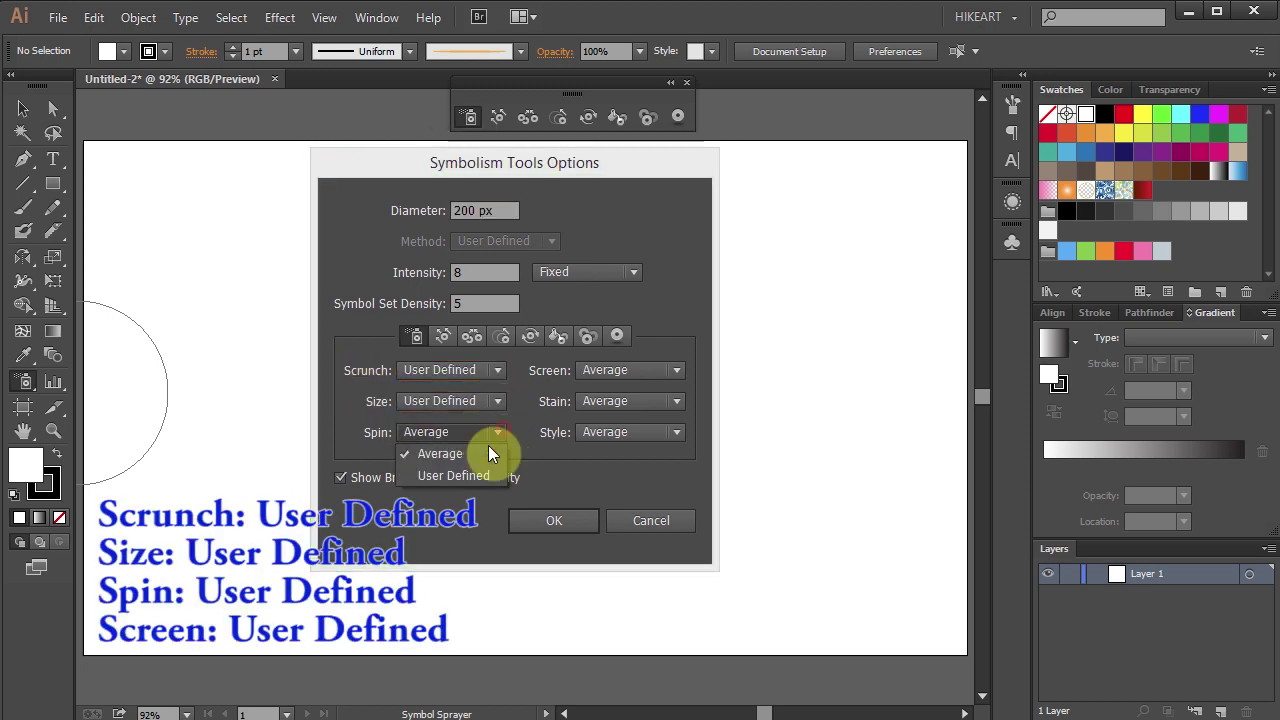
click(465, 475)
click(676, 371)
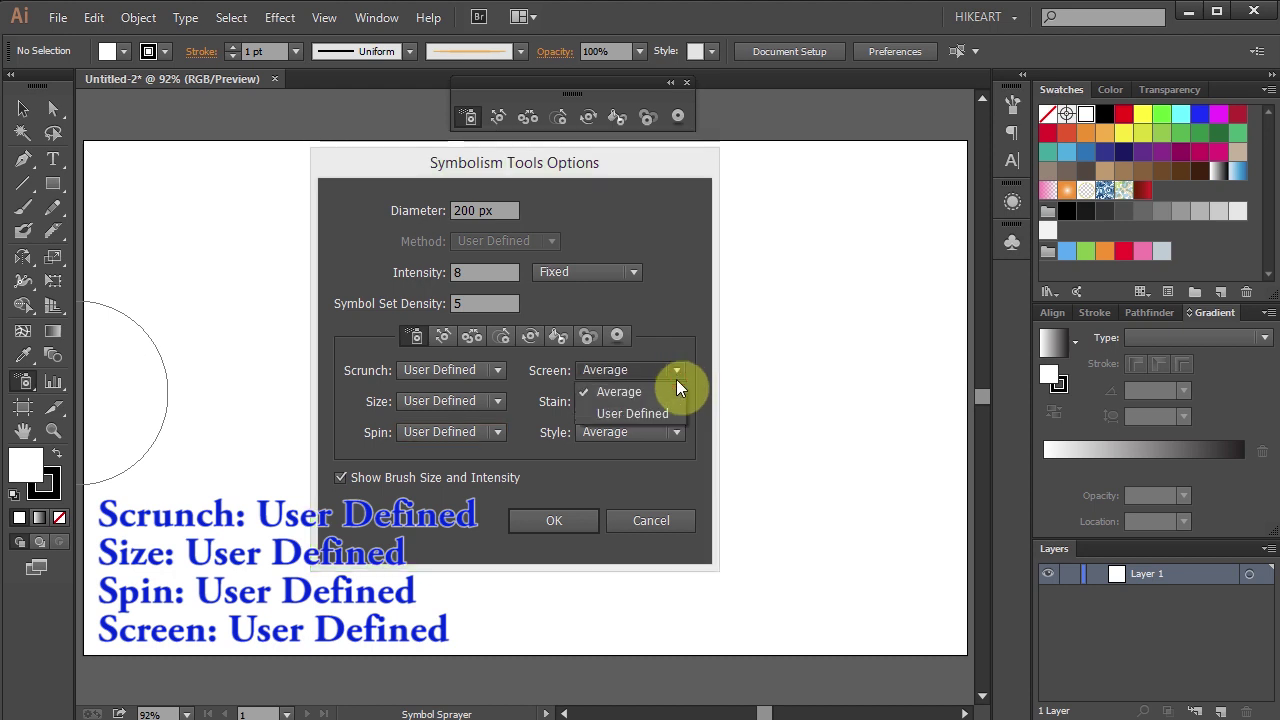
click(632, 413)
click(562, 520)
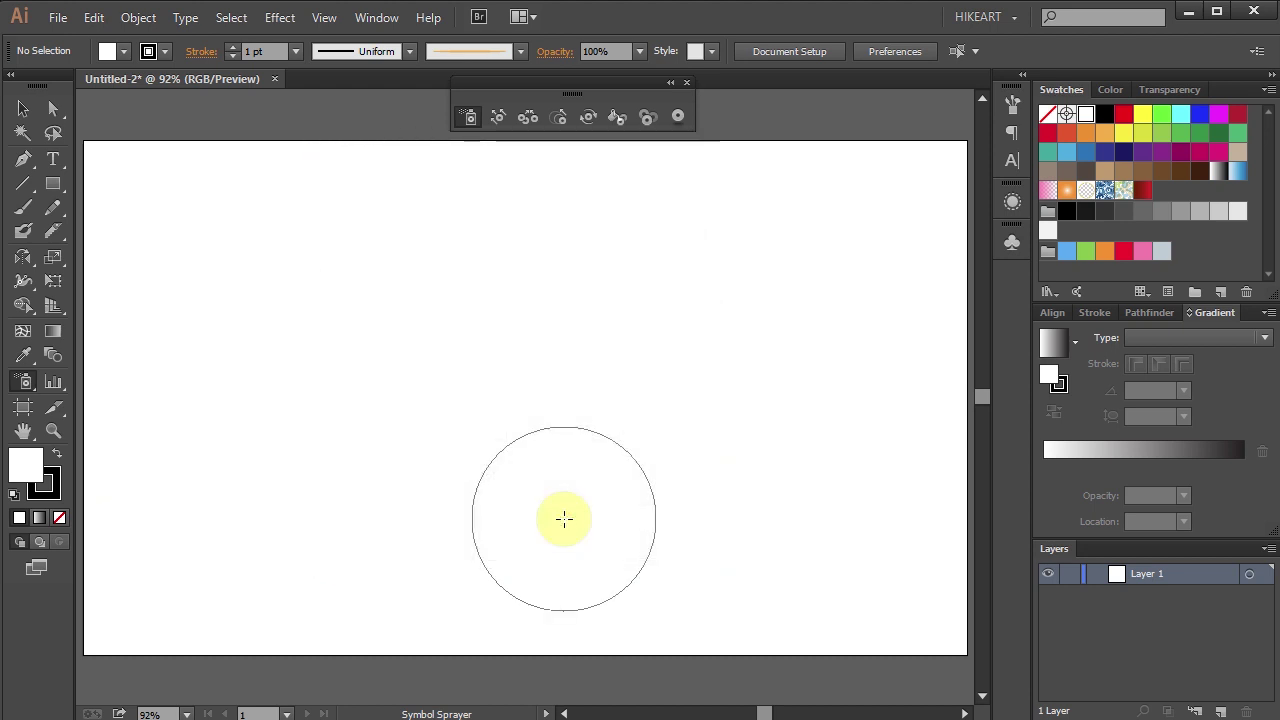
Step: Spray orange maple leaves down the artboard's left side and along its bottom edge
click(169, 212)
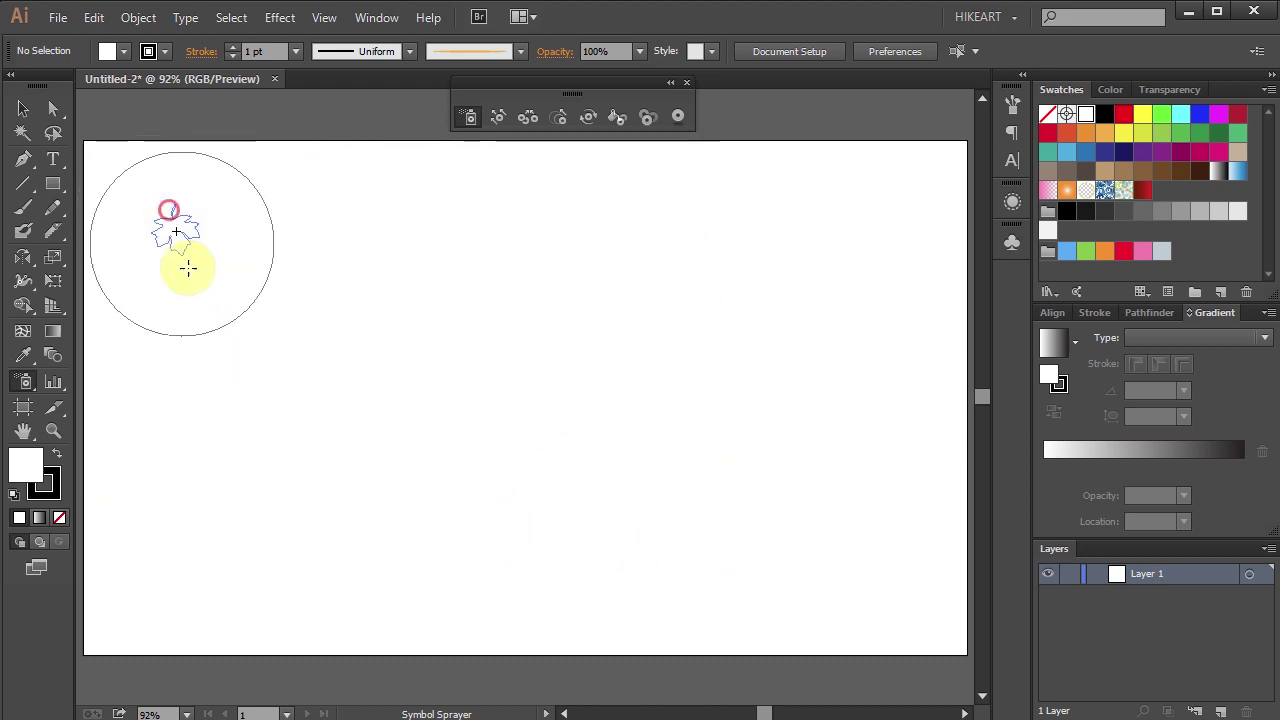
mouse_move(188, 268)
mouse_down()
mouse_move(235, 401)
mouse_move(332, 534)
mouse_move(318, 541)
mouse_move(538, 588)
mouse_move(895, 632)
mouse_move(364, 581)
mouse_move(229, 487)
mouse_move(163, 224)
mouse_up()
click(277, 443)
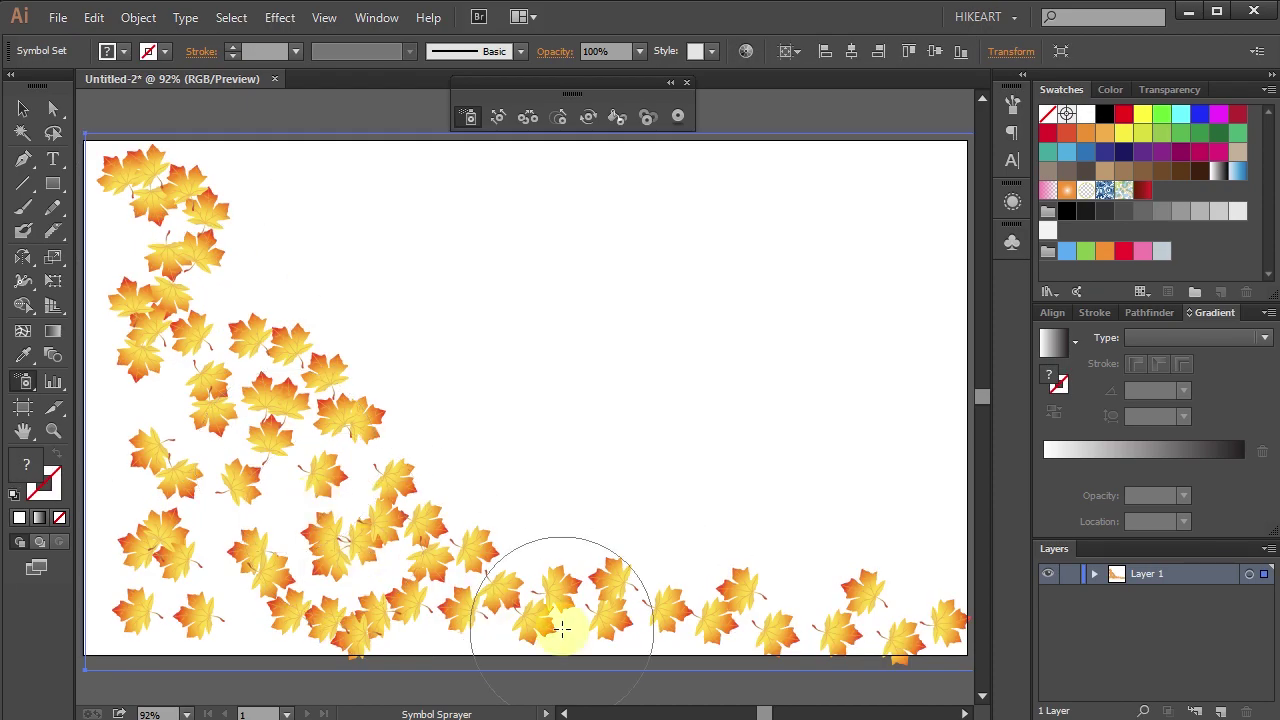
Step: Shift the sprayed leaves along the left side and bottom edge with the Symbol Shifter tool to spread them out
click(498, 120)
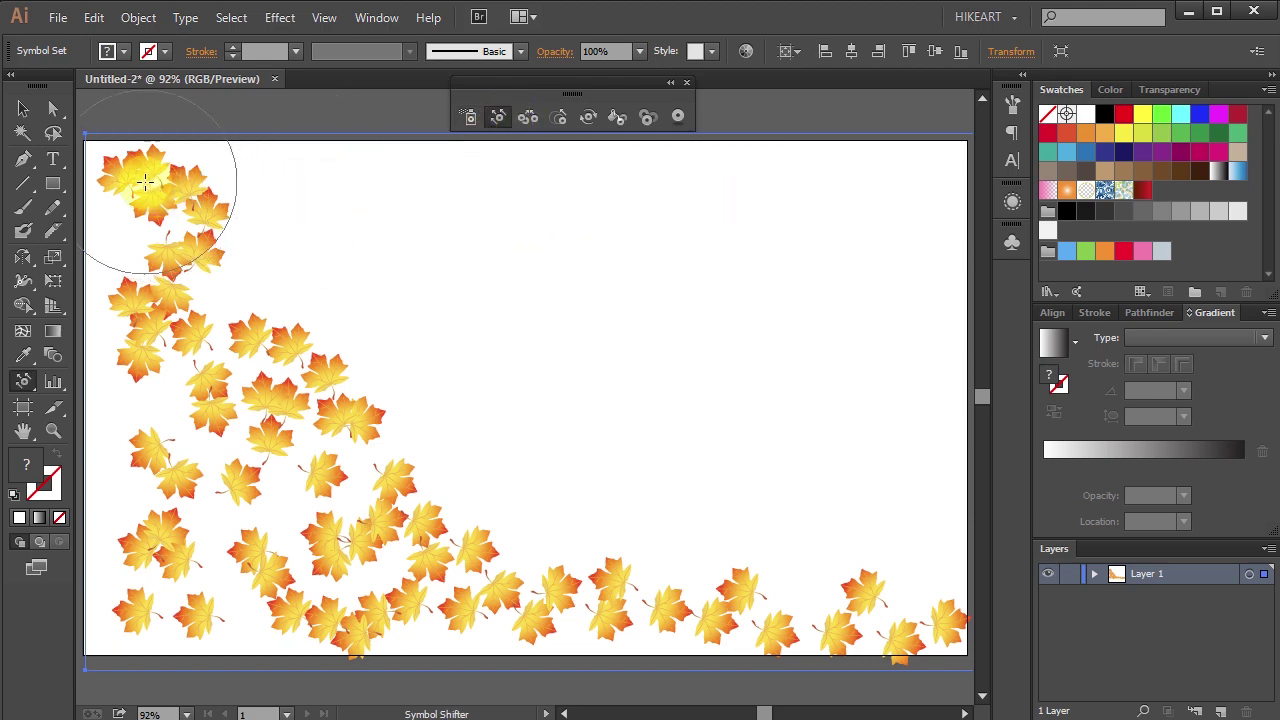
mouse_move(145, 182)
mouse_down()
mouse_move(97, 212)
mouse_move(103, 183)
mouse_move(123, 231)
mouse_move(112, 290)
mouse_up()
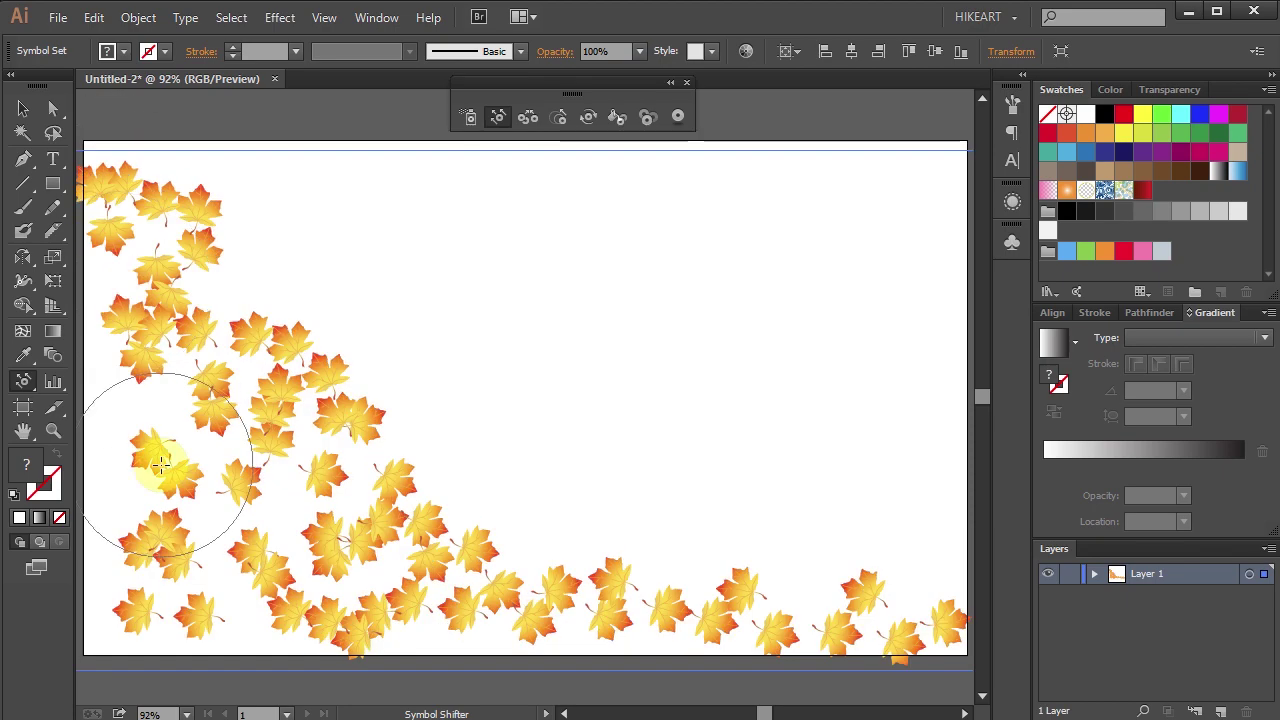
mouse_move(160, 463)
mouse_down()
mouse_move(108, 440)
mouse_move(206, 399)
mouse_move(131, 424)
mouse_up()
drag(168, 520, 140, 540)
drag(285, 600, 251, 615)
drag(480, 612, 520, 648)
drag(575, 612, 595, 620)
mouse_move(165, 198)
mouse_down()
mouse_move(166, 160)
mouse_move(170, 230)
mouse_up()
mouse_move(303, 365)
mouse_down()
mouse_move(277, 491)
mouse_move(225, 492)
mouse_move(369, 520)
mouse_up()
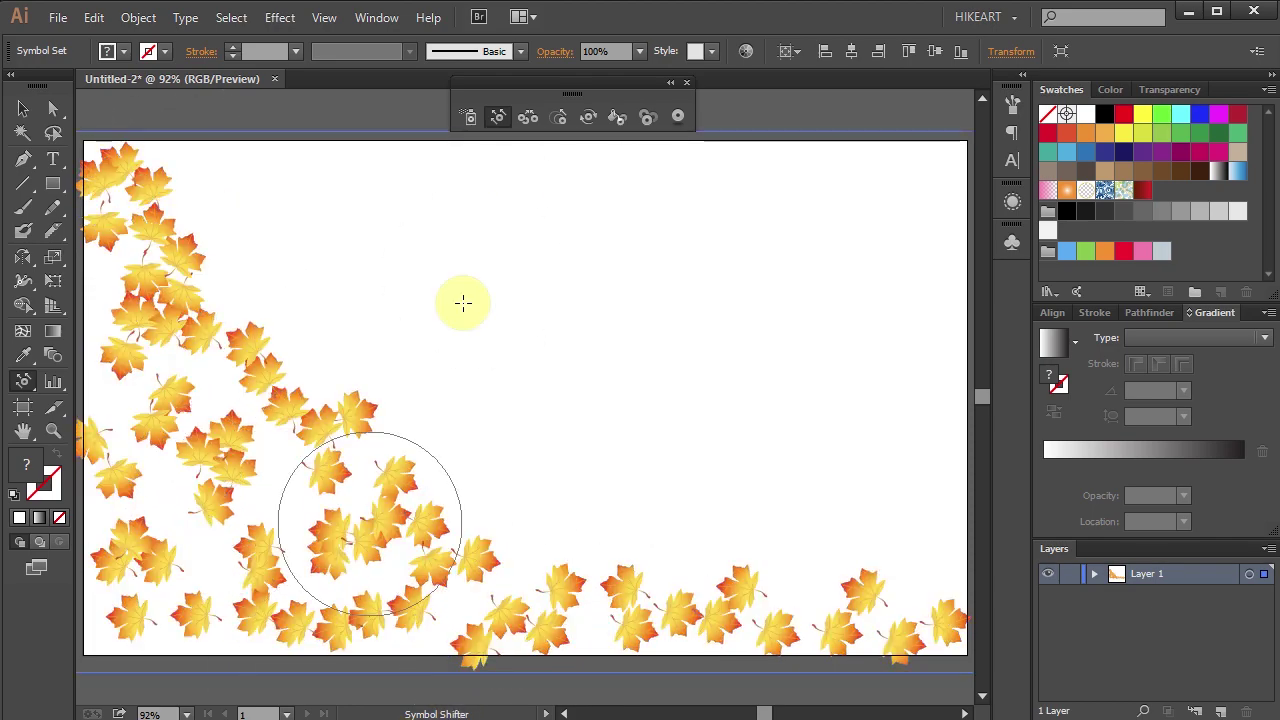
Step: Try the Symbol Scruncher tool on the leaves in the lower-left area, and undo the change
click(528, 118)
mouse_move(320, 380)
mouse_down()
mouse_move(266, 457)
mouse_move(350, 668)
mouse_up()
key(ctrl+z)
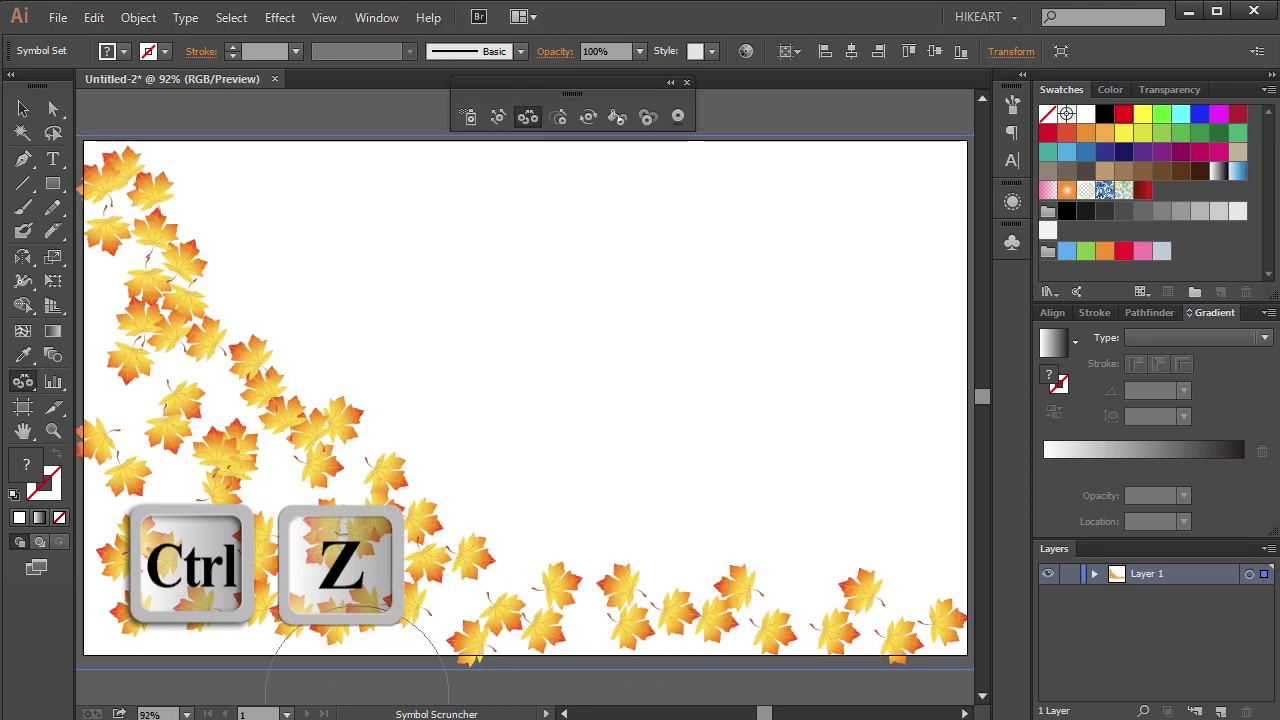
key(ctrl+z)
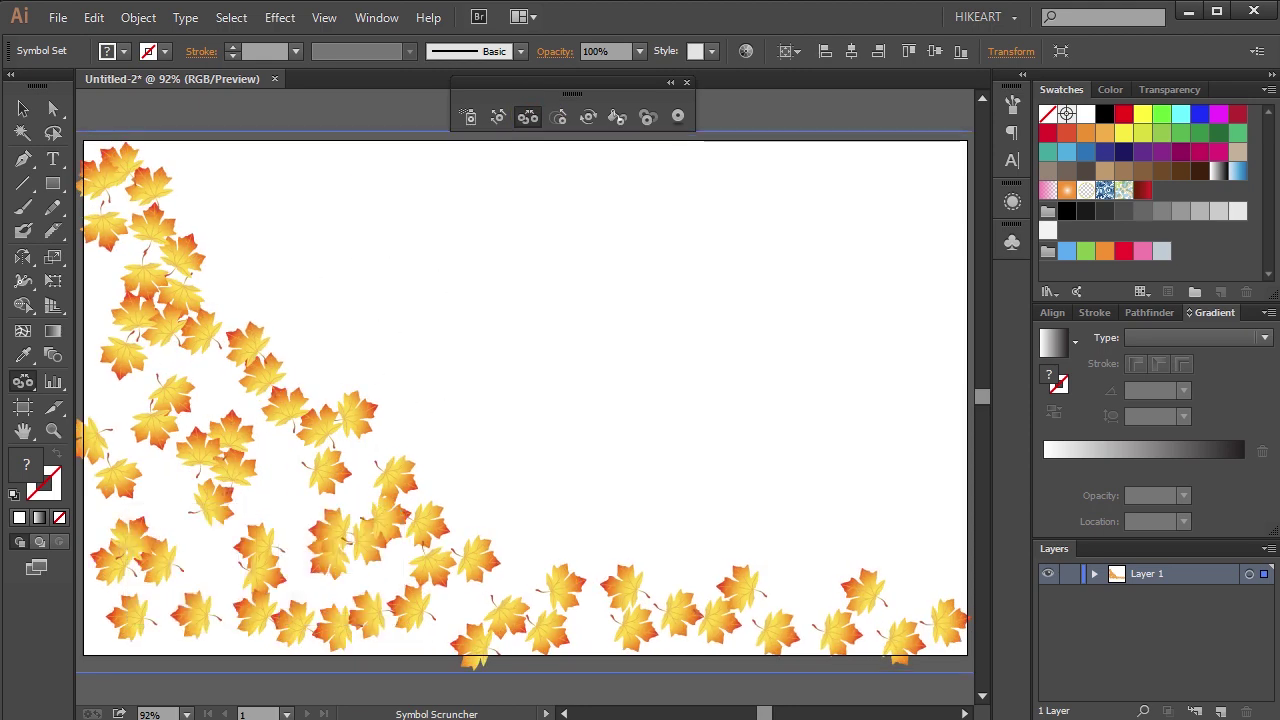
Step: Enlarge the leaves in the lower-left cluster with the Symbol Sizer tool, and shrink them back down
click(559, 117)
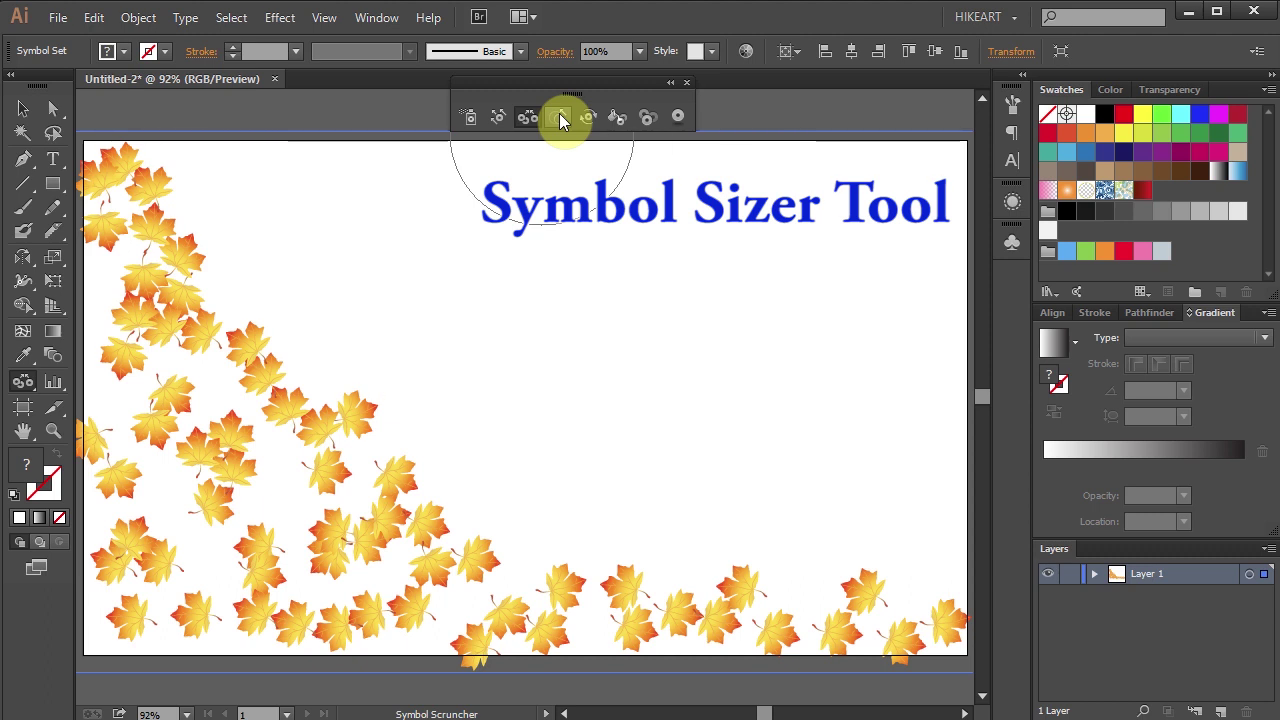
click(559, 117)
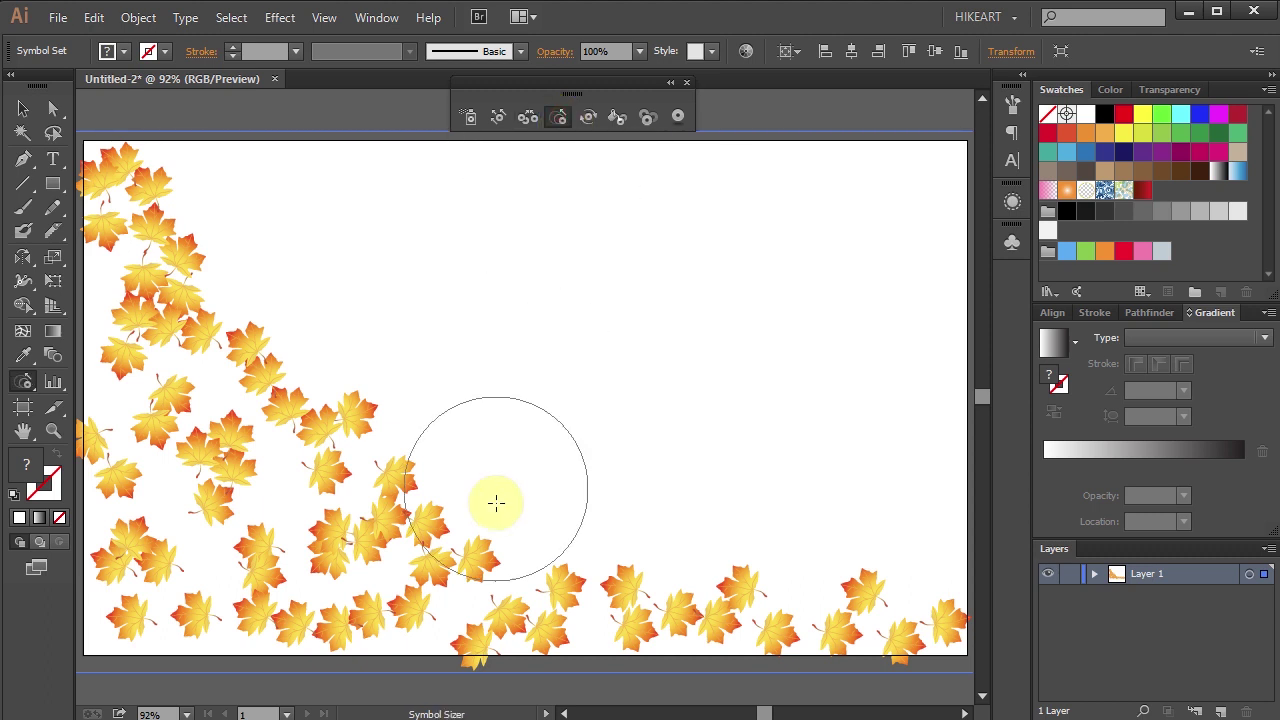
mouse_move(496, 503)
mouse_down()
mouse_move(496, 552)
mouse_move(481, 558)
mouse_move(264, 532)
mouse_move(211, 511)
mouse_up()
key(alt)
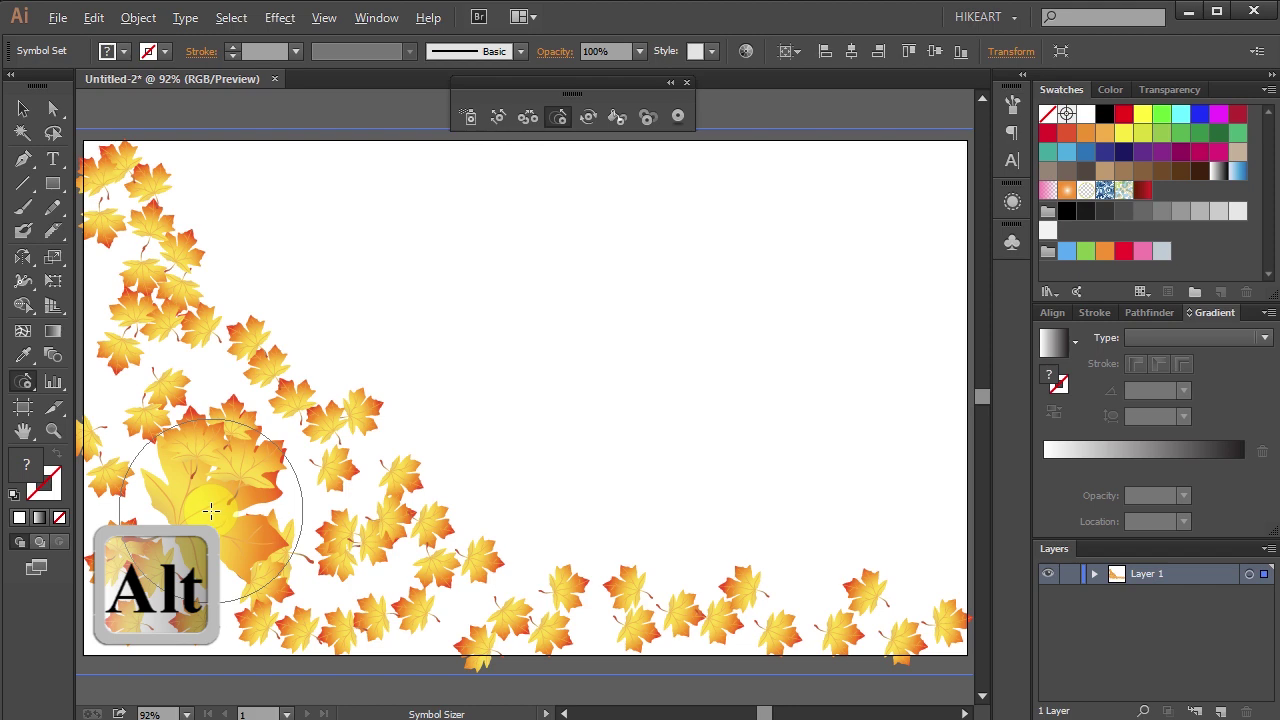
drag(211, 511, 211, 511)
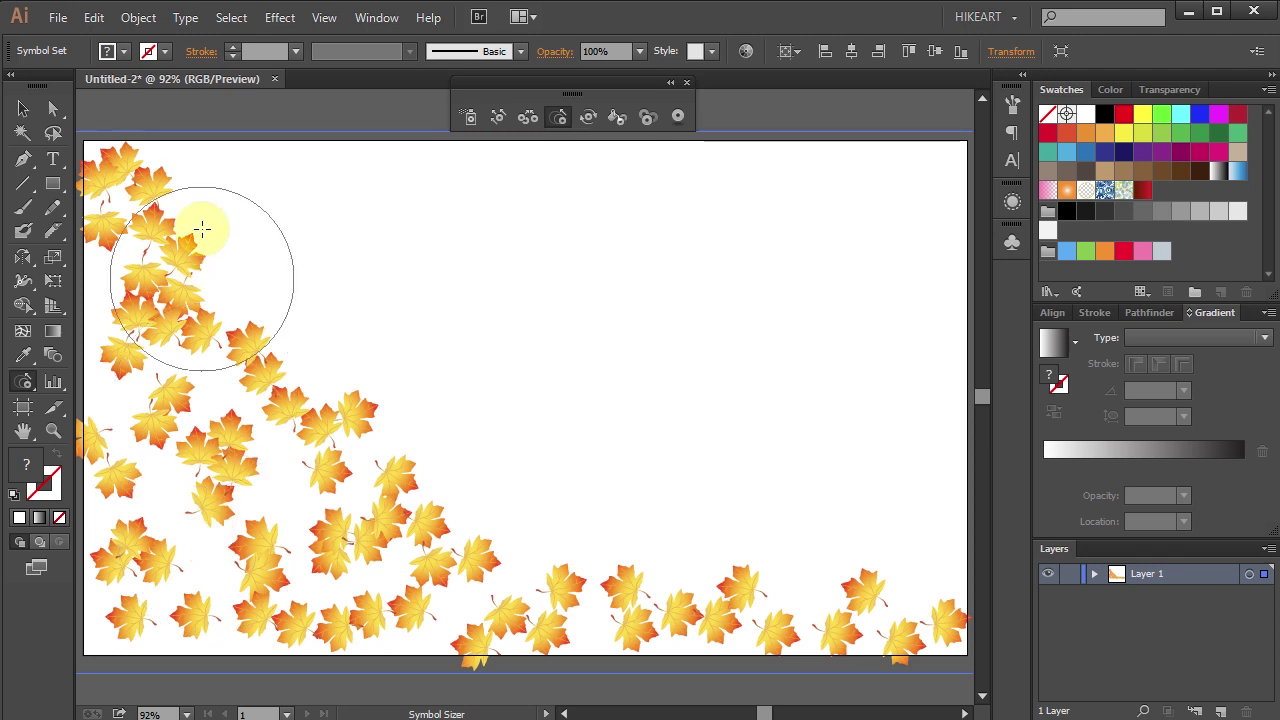
drag(202, 230, 158, 228)
key(alt)
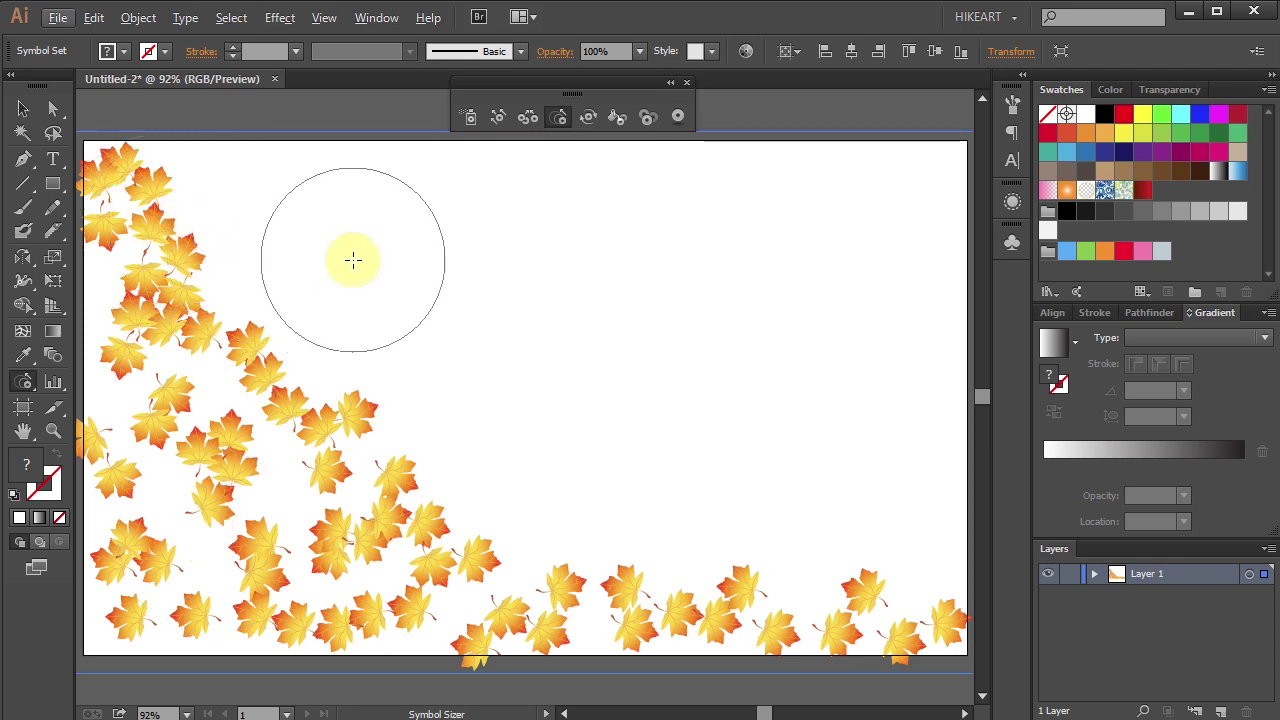
Step: Reduce the Symbol Sizer brush until its circle is only slightly wider than a single leaf
key(bracketleft)
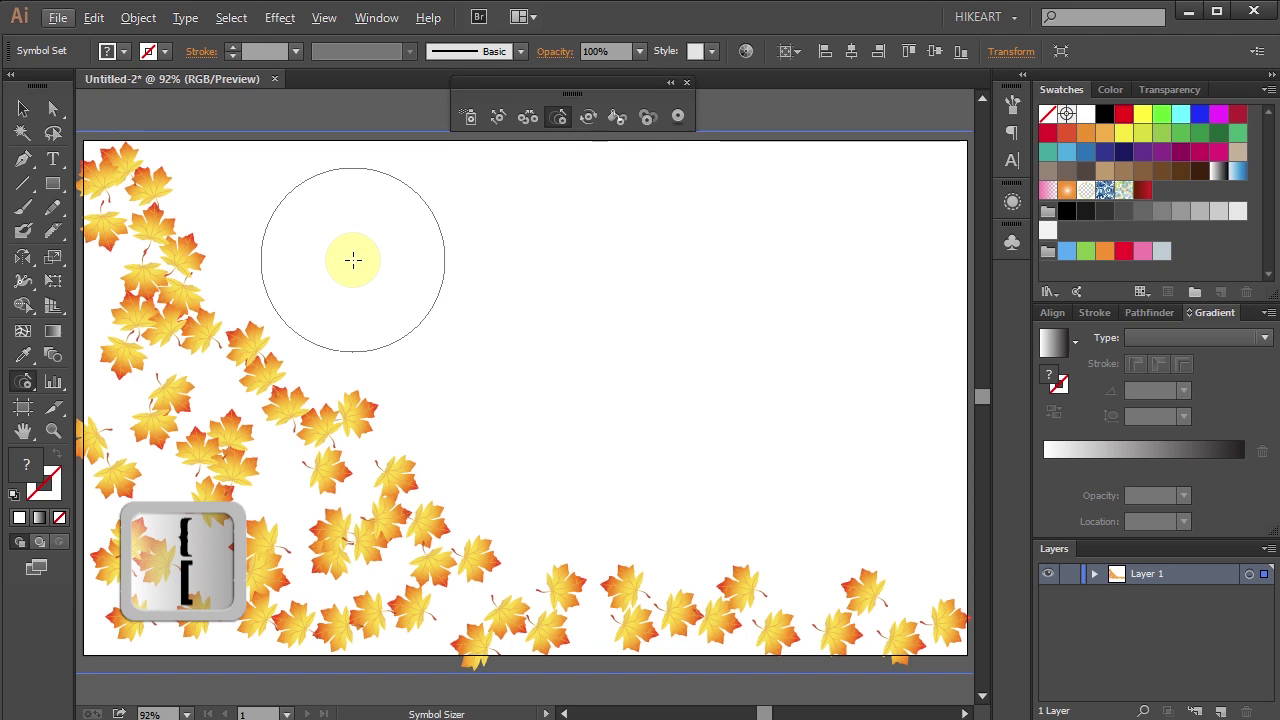
key(bracketleft)
key(bracketleft)
key(bracketleft)
key(bracketleft)
key(bracketleft)
key(bracketleft)
key(bracketleft)
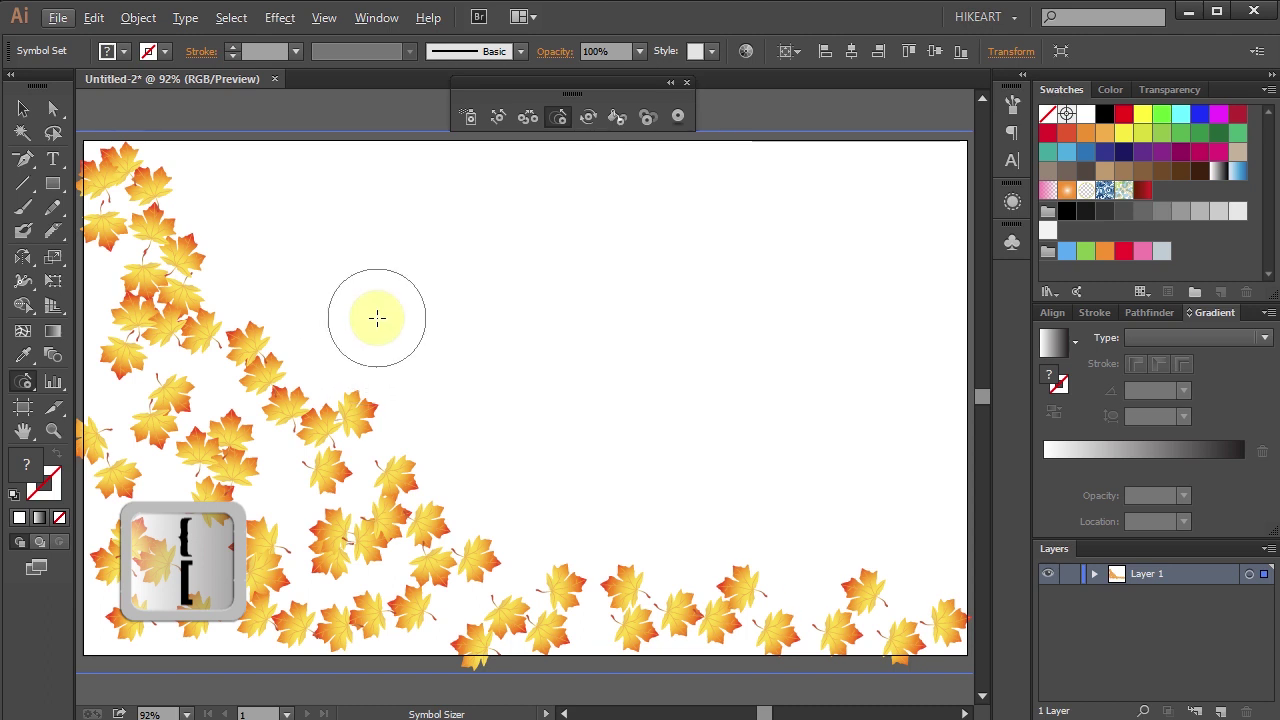
key(bracketleft)
key(bracketleft)
key(bracketleft)
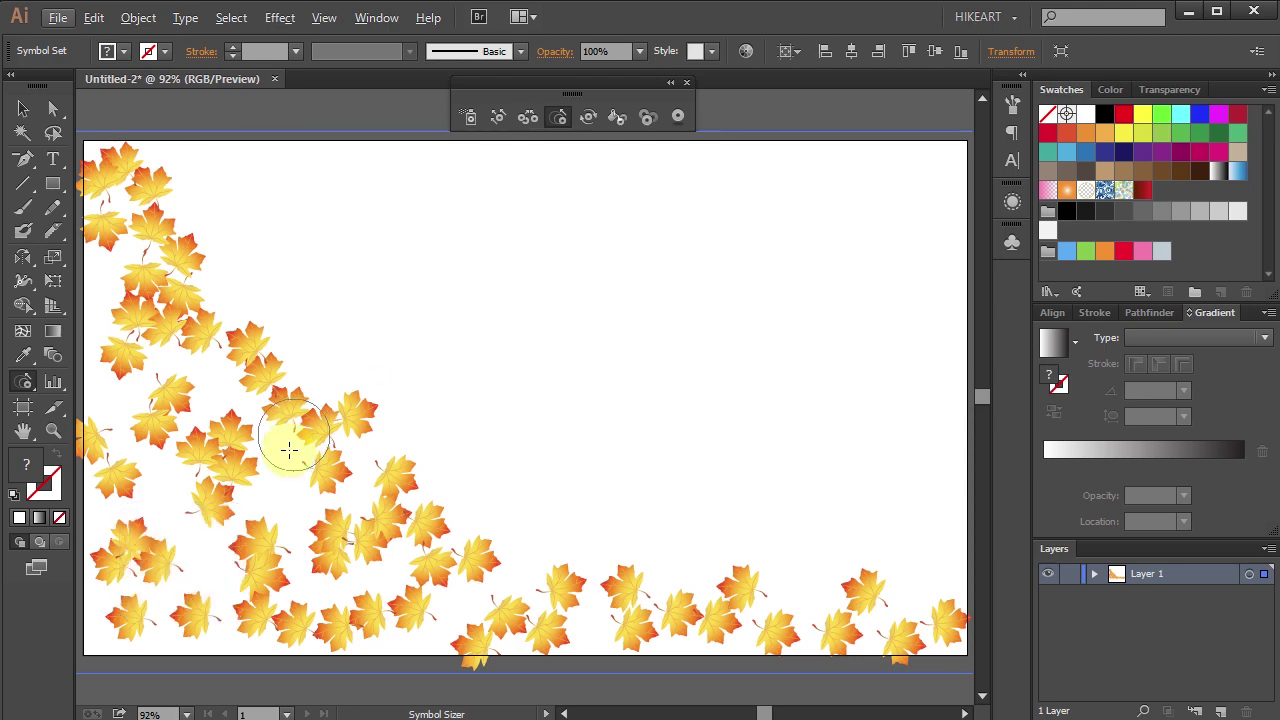
Step: Shrink individual leaves scattered along the left side, the diagonal edge and the bottom of the set with the Symbol Sizer tool
key(alt)
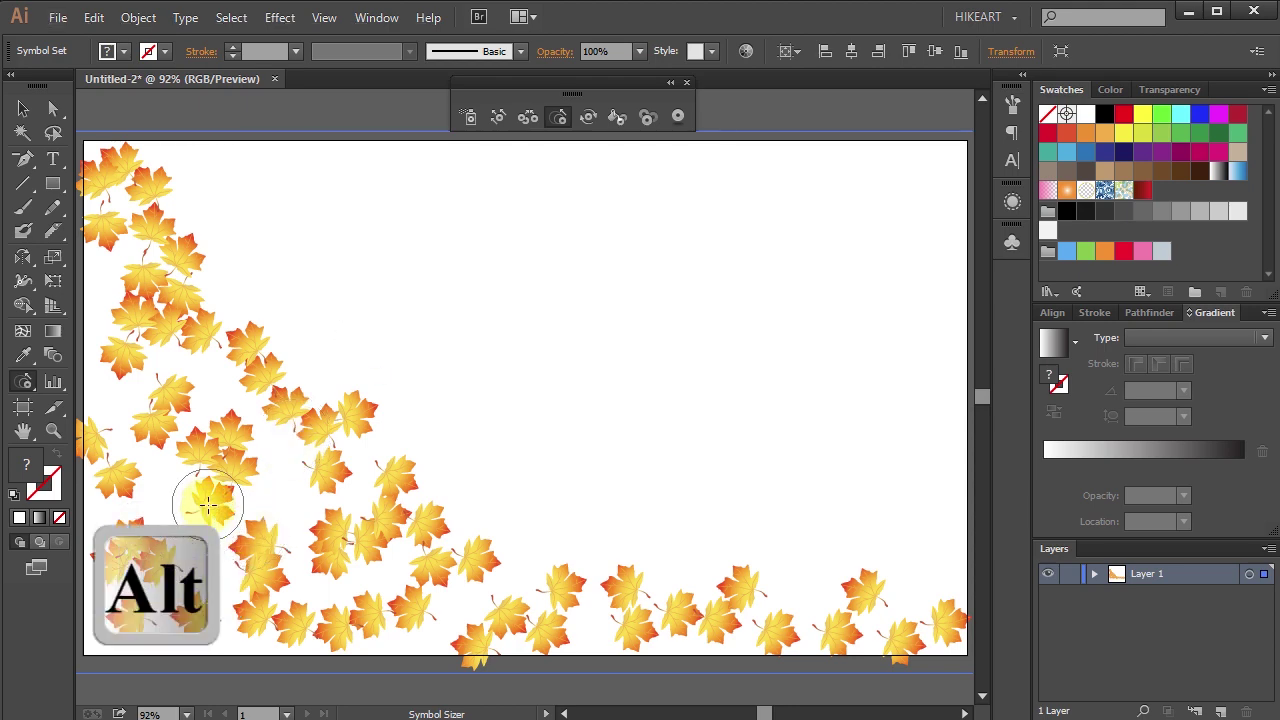
alt+click(208, 506)
alt+click(168, 318)
alt+click(154, 187)
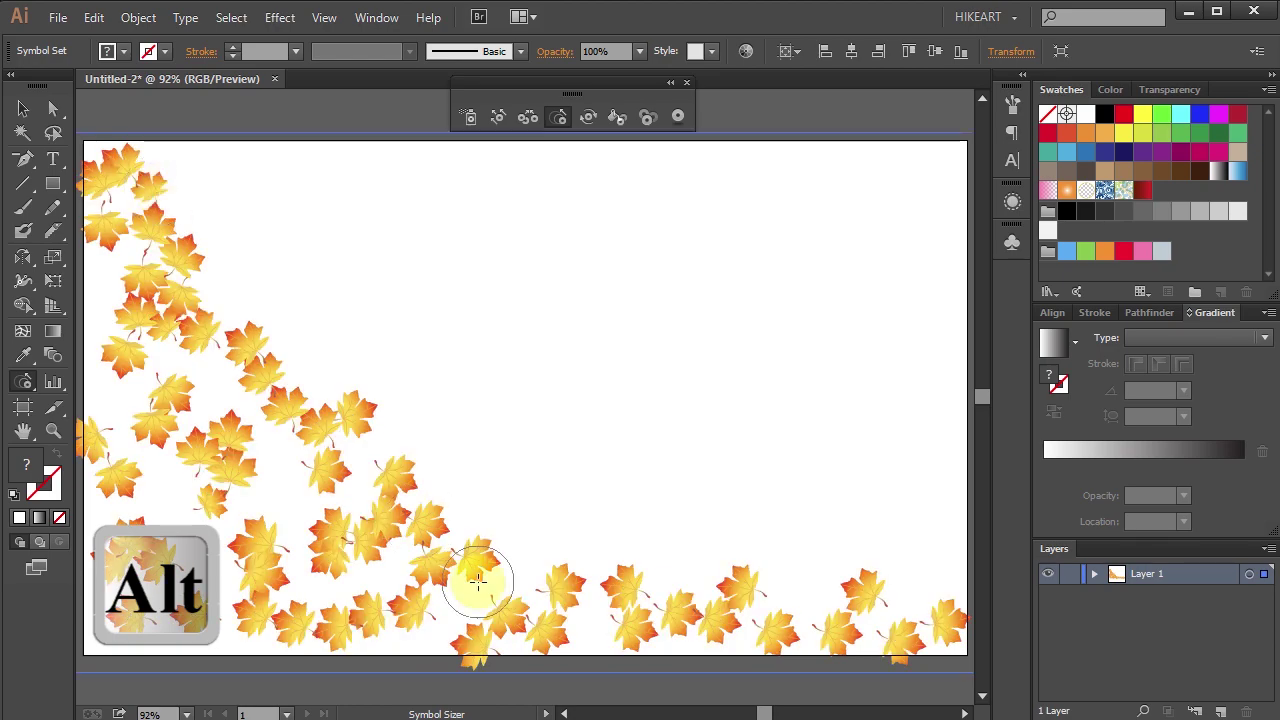
mouse_move(478, 580)
mouse_down()
mouse_move(565, 685)
mouse_move(478, 644)
mouse_move(502, 691)
mouse_move(716, 631)
mouse_move(699, 701)
mouse_move(862, 583)
mouse_move(390, 468)
mouse_move(272, 400)
mouse_move(238, 363)
mouse_move(198, 462)
mouse_move(135, 532)
mouse_move(233, 637)
mouse_move(276, 618)
mouse_up()
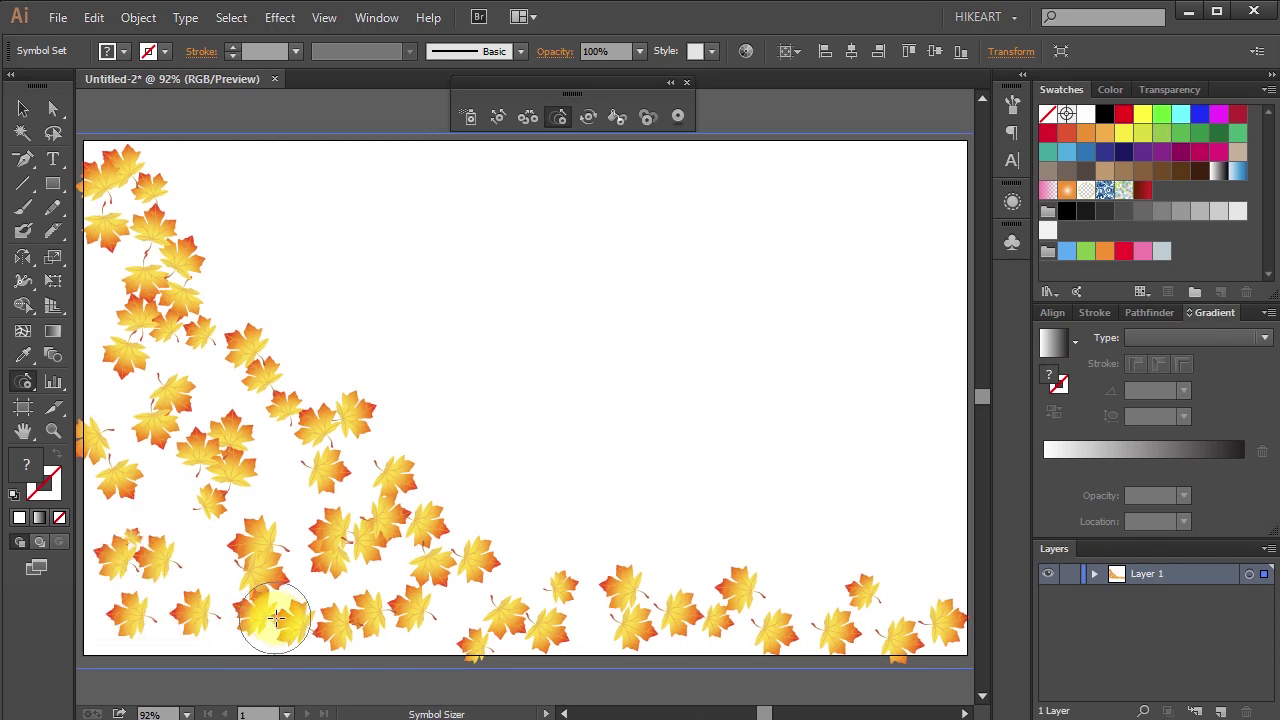
Step: Rotate leaves along the left side, the bottom edge and the lower-left cluster with the Symbol Spinner tool, using an enlarged brush
click(594, 114)
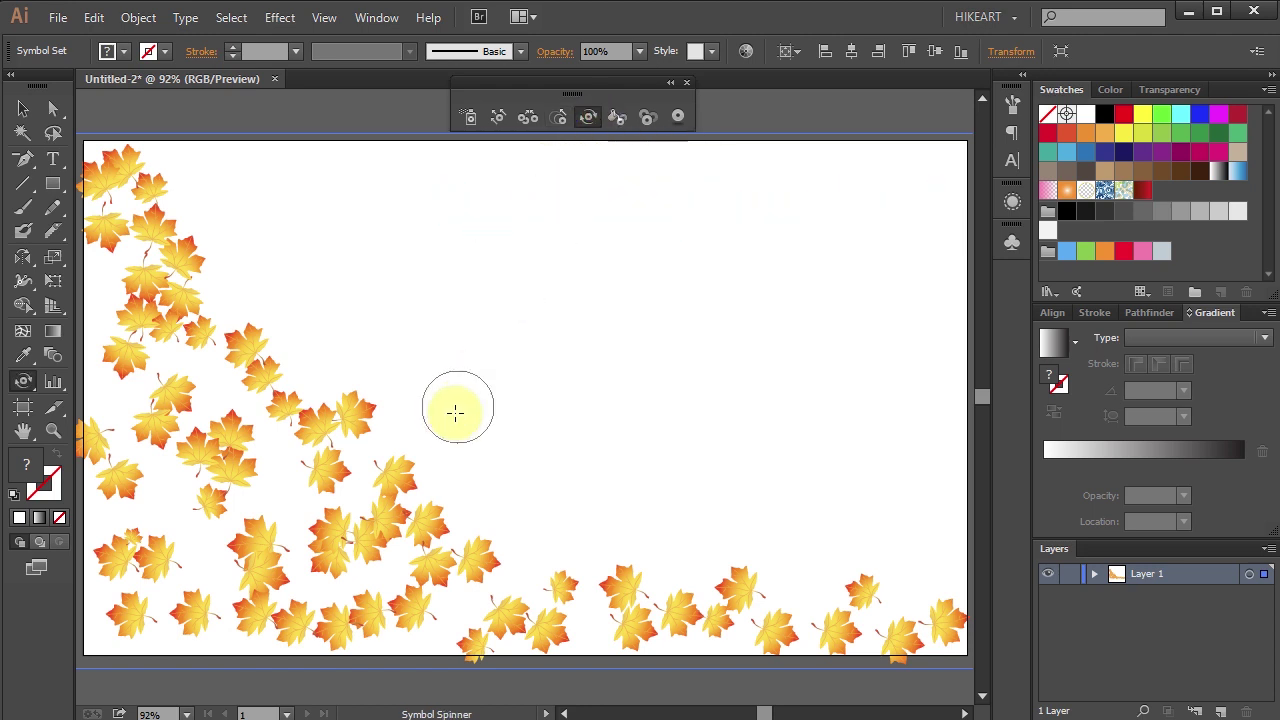
key(bracketright)
key(bracketright)
key(bracketright)
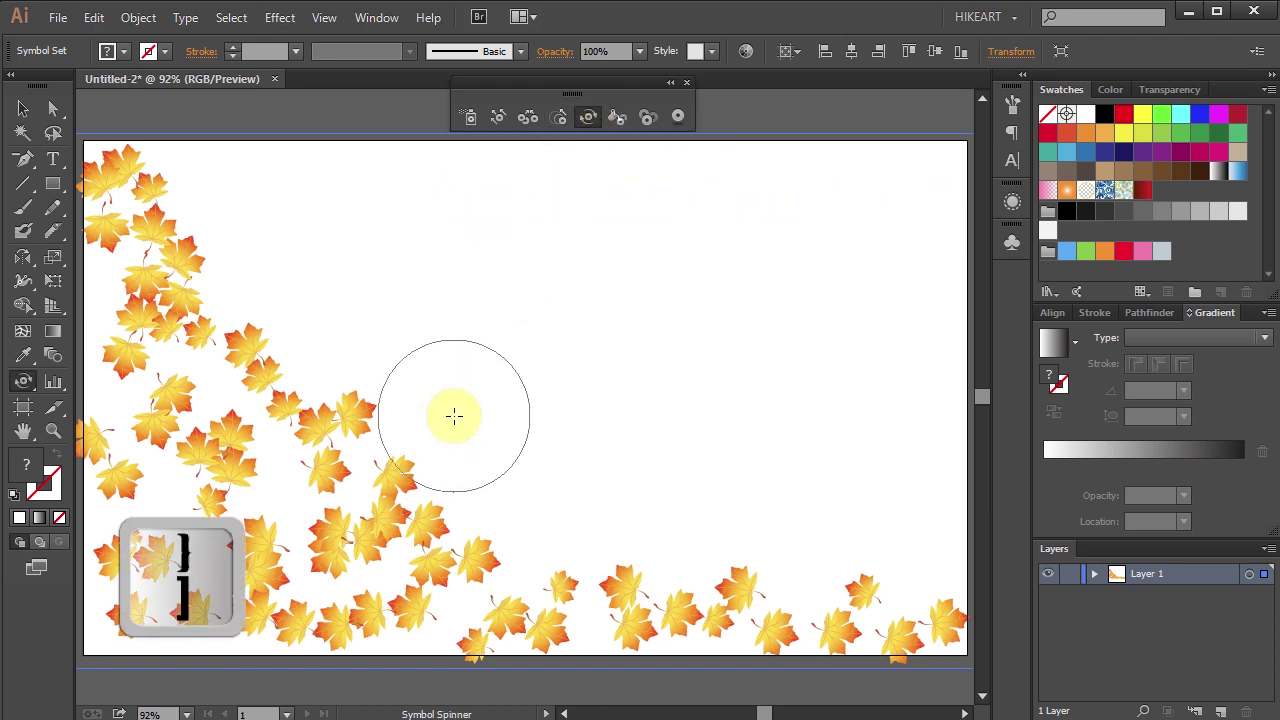
mouse_move(454, 415)
mouse_down()
mouse_move(371, 457)
mouse_move(374, 497)
mouse_move(265, 453)
mouse_move(217, 563)
mouse_move(177, 371)
mouse_move(137, 357)
mouse_move(145, 237)
mouse_up()
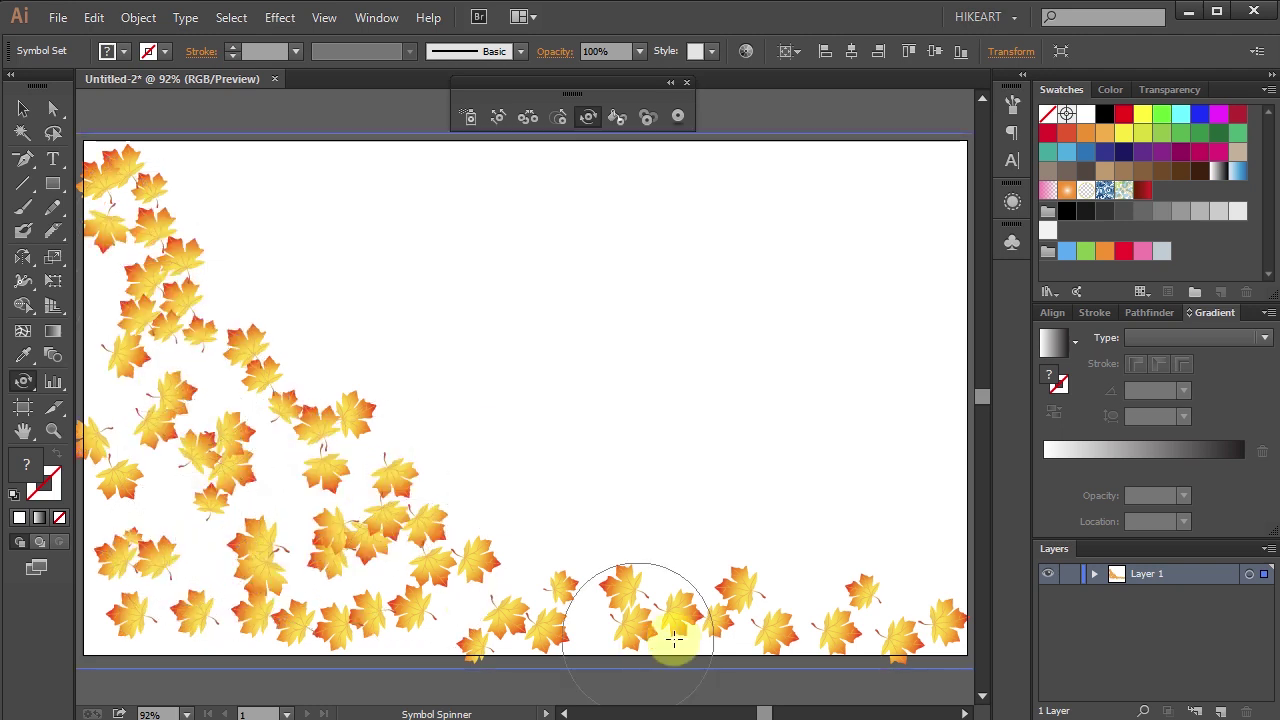
mouse_move(706, 631)
mouse_down()
mouse_move(736, 548)
mouse_move(795, 597)
mouse_move(931, 588)
mouse_move(918, 616)
mouse_up()
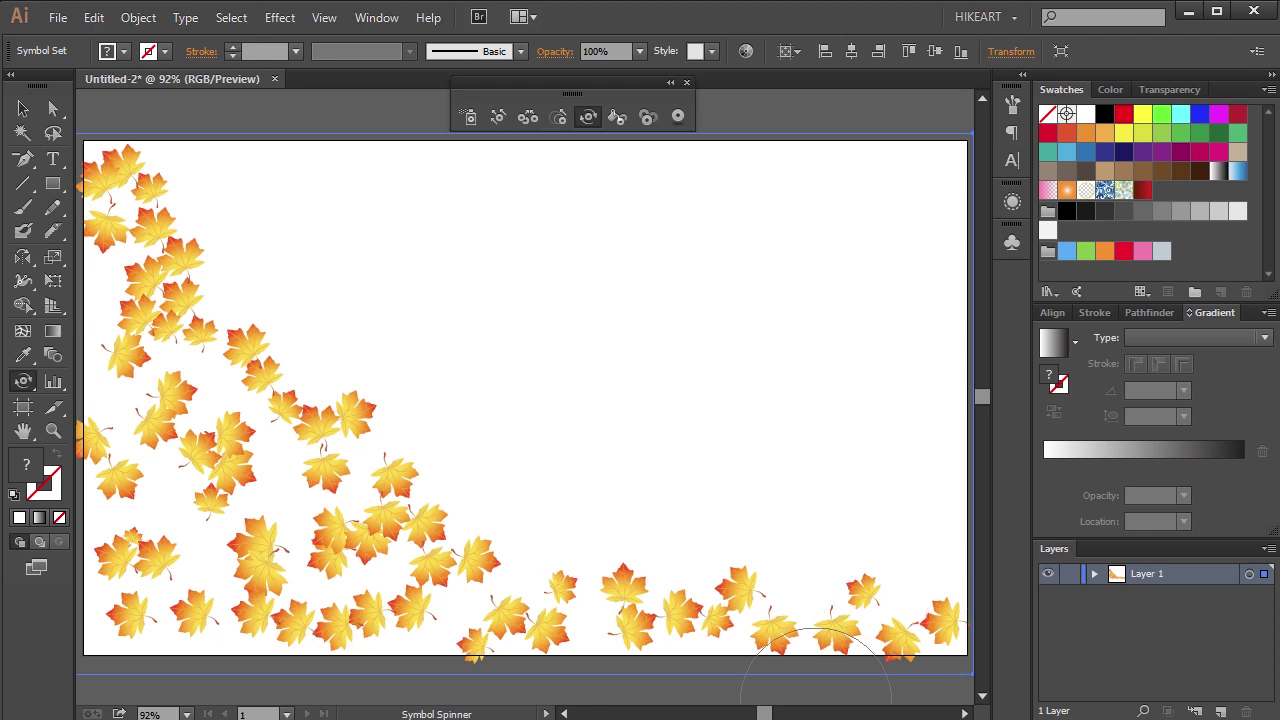
mouse_move(265, 560)
mouse_down()
mouse_move(206, 571)
mouse_move(240, 515)
mouse_up()
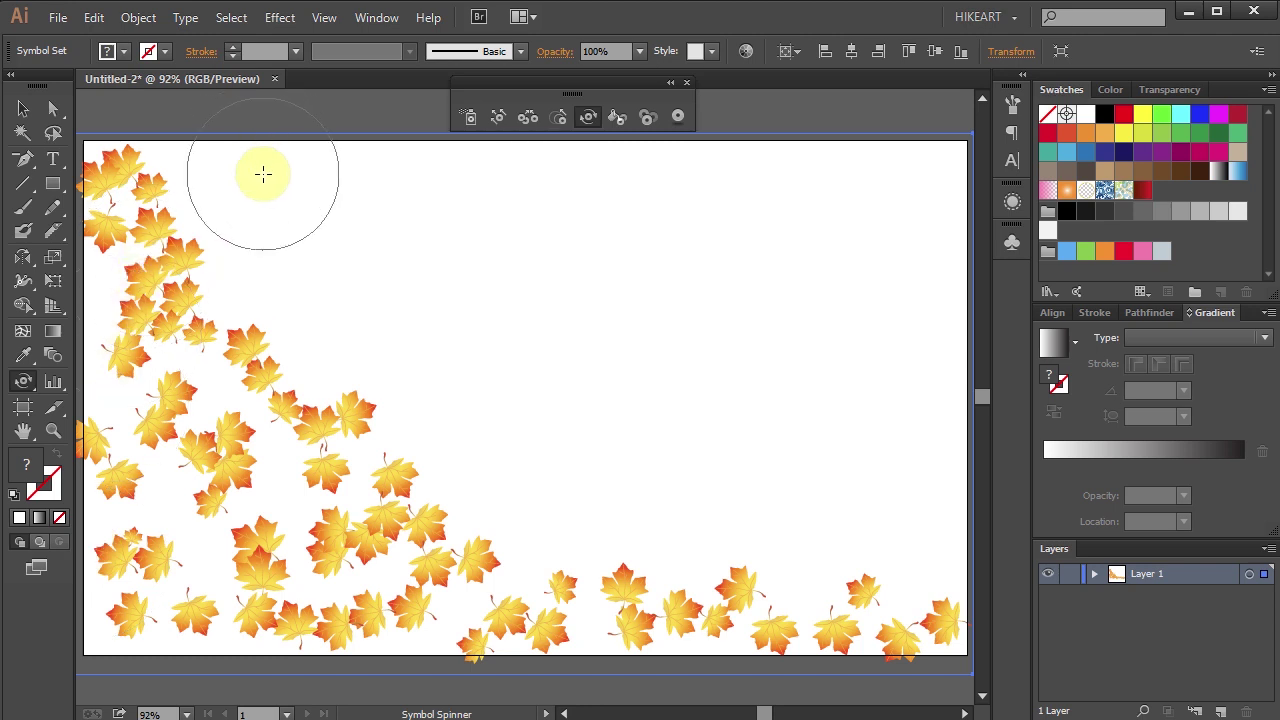
Step: Shrink the Symbol Spinner brush to less than a leaf's width and rotate a single leaf at the middle of the diagonal edge
key(bracketleft)
key(bracketleft)
key(bracketleft)
key(bracketleft)
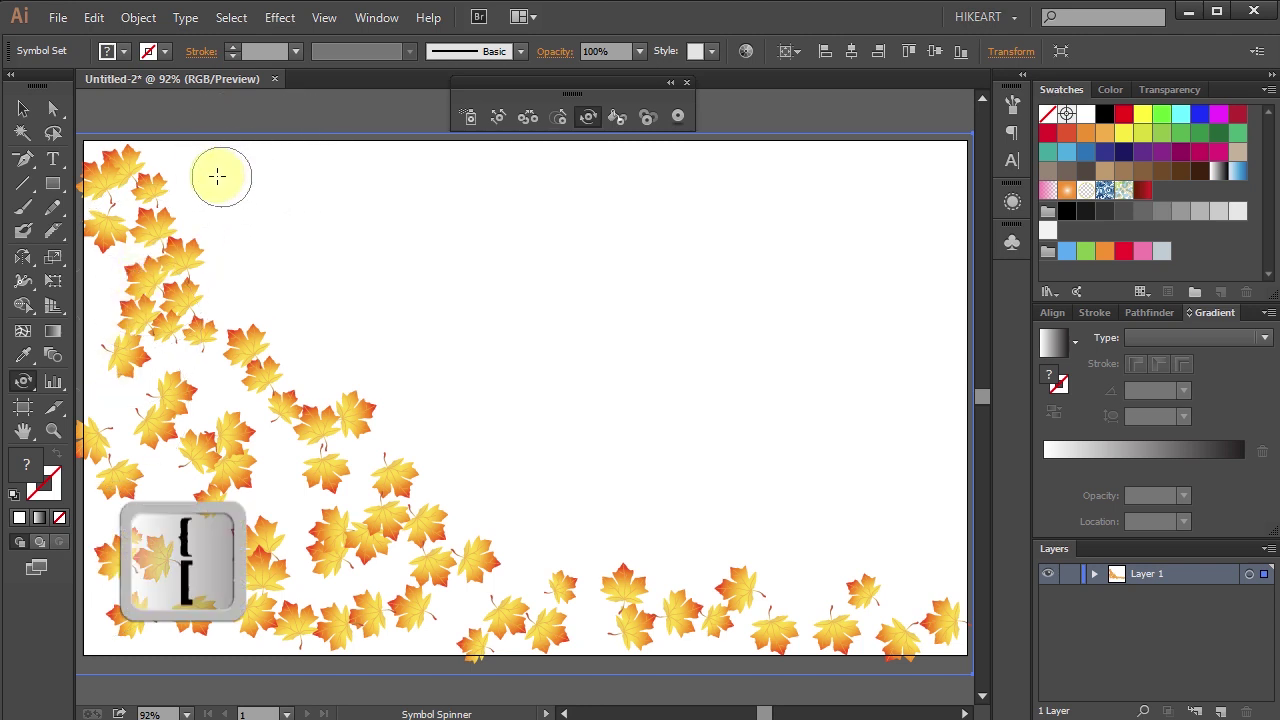
drag(397, 470, 404, 432)
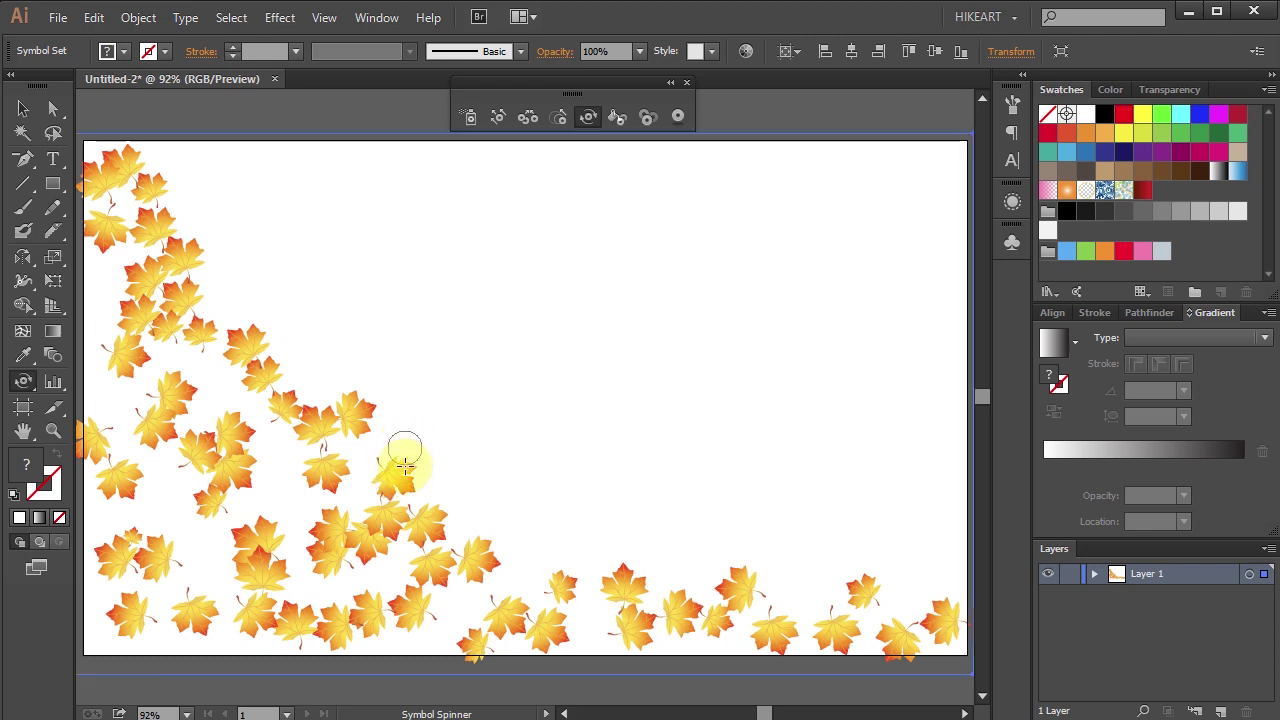
drag(405, 477, 398, 440)
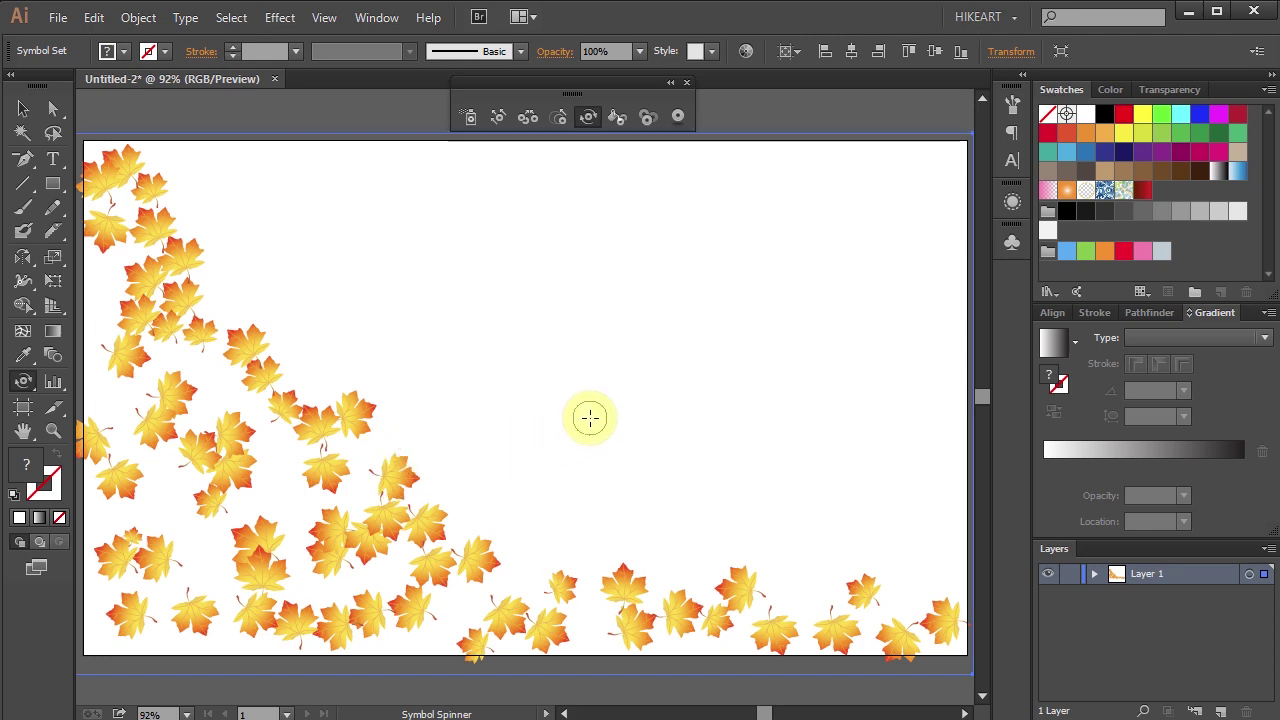
Step: Fade individual leaves scattered across the left side, diagonal edge and bottom row with the Symbol Screener tool, using a leaf-sized brush
click(647, 121)
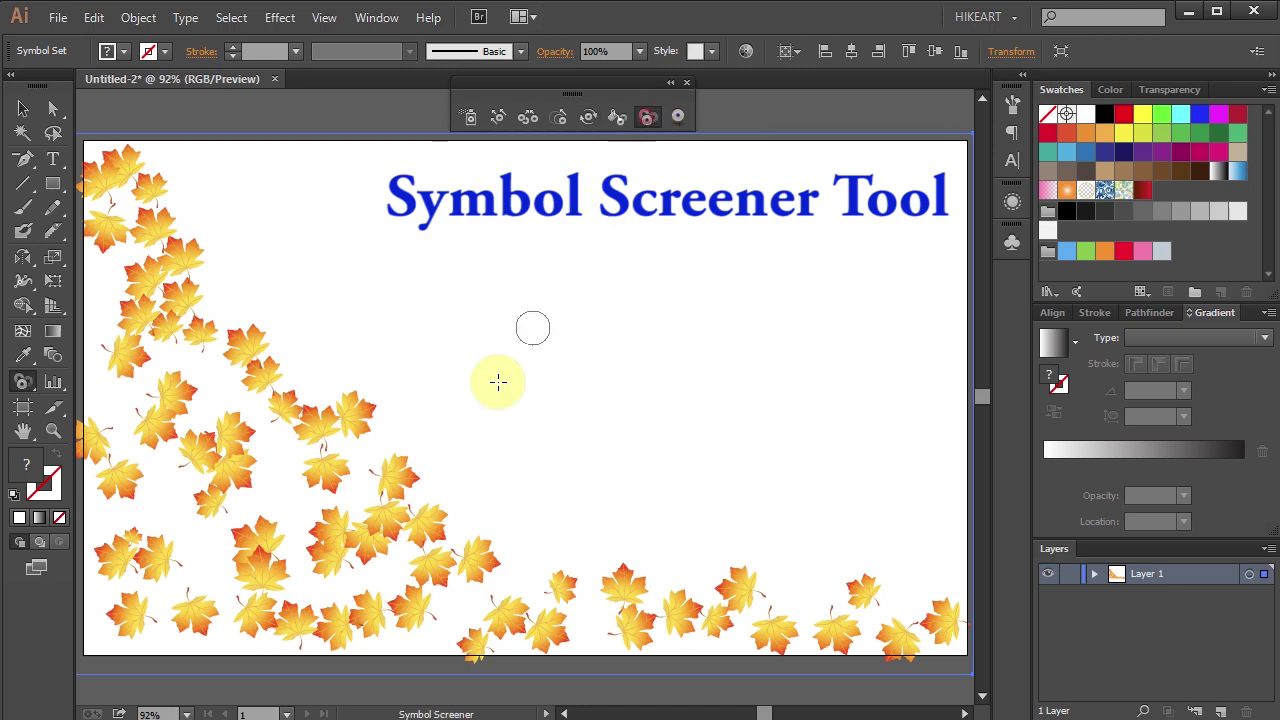
key(bracketright)
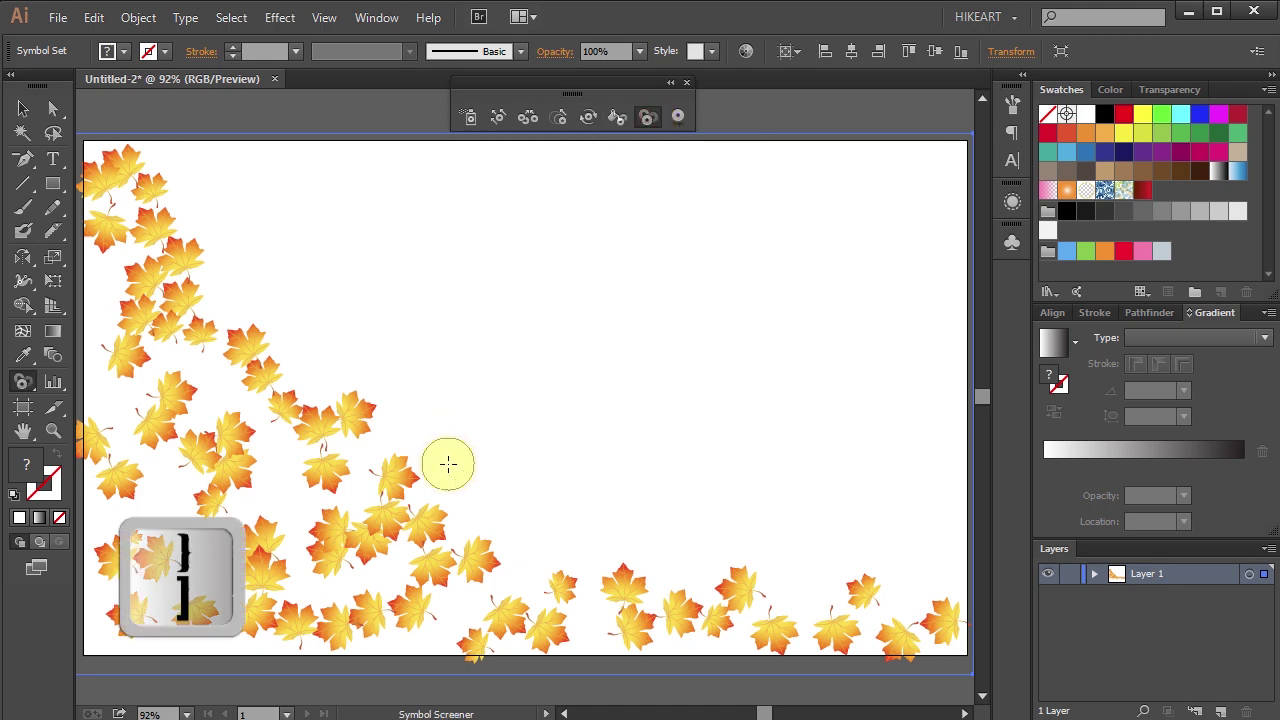
key(bracketright)
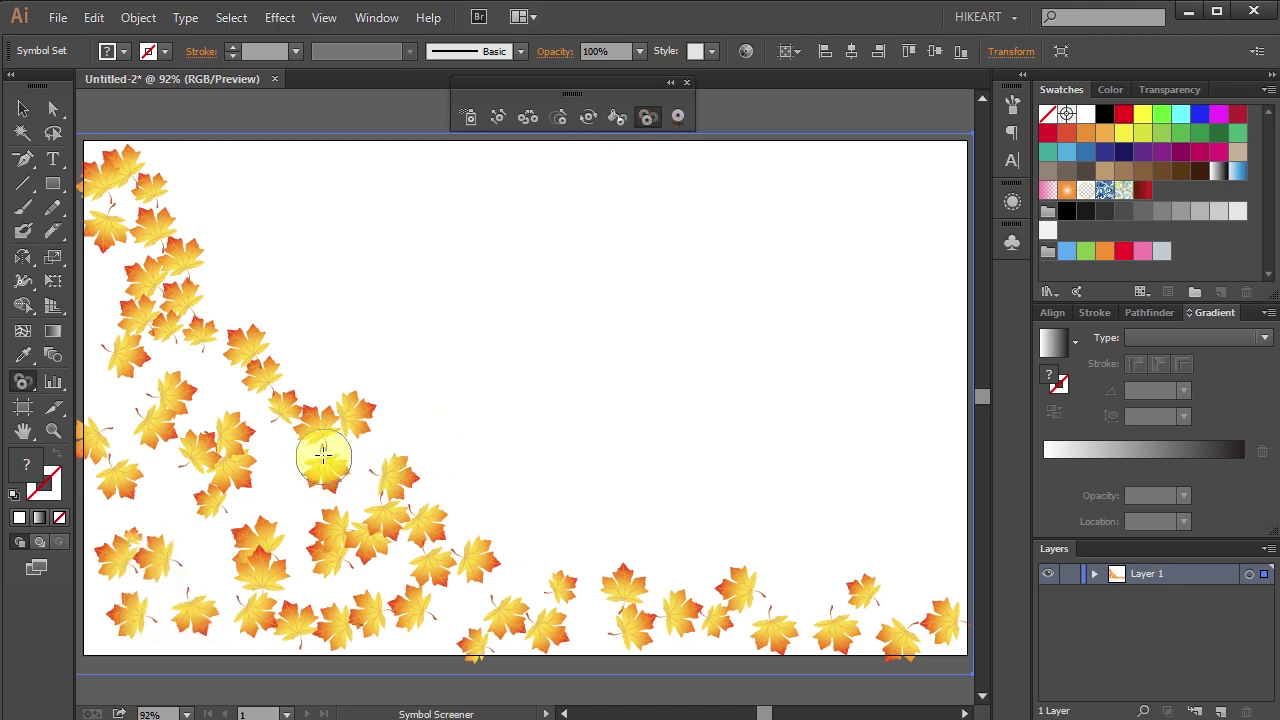
mouse_move(322, 452)
mouse_down()
mouse_move(348, 552)
mouse_move(399, 584)
mouse_move(438, 588)
mouse_up()
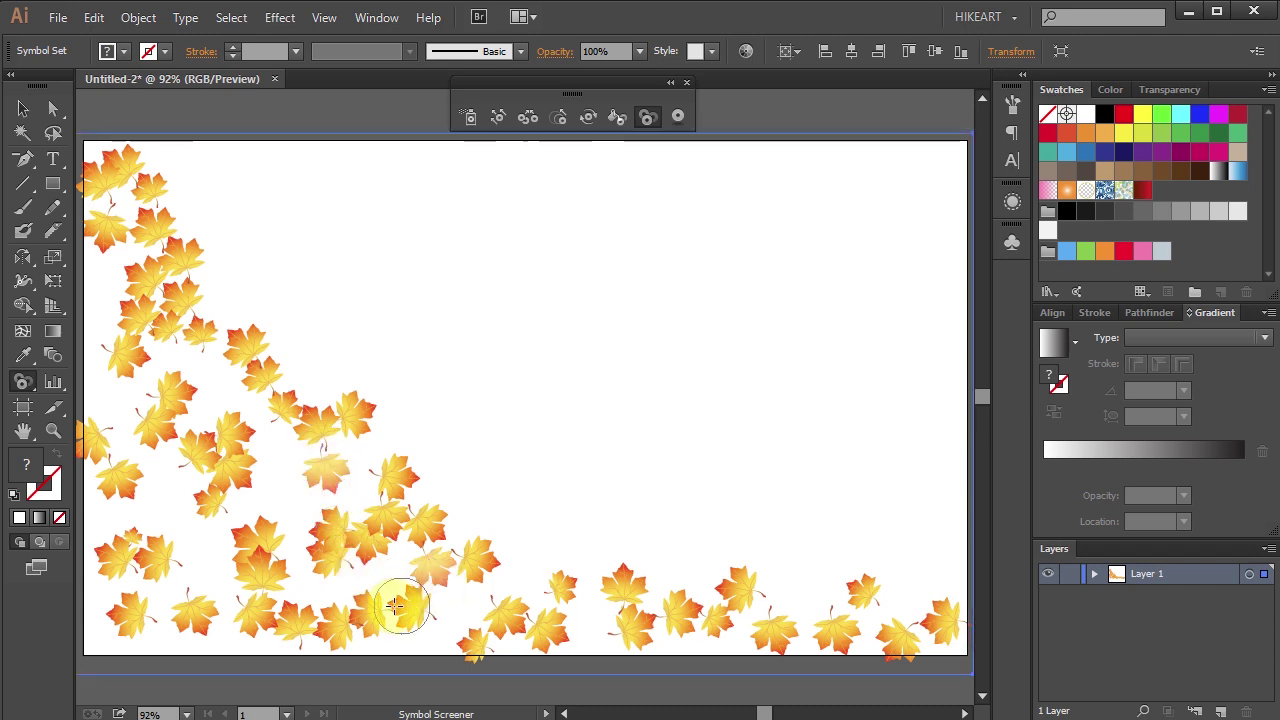
mouse_move(234, 547)
mouse_down()
mouse_move(197, 569)
mouse_move(172, 479)
mouse_move(161, 268)
mouse_up()
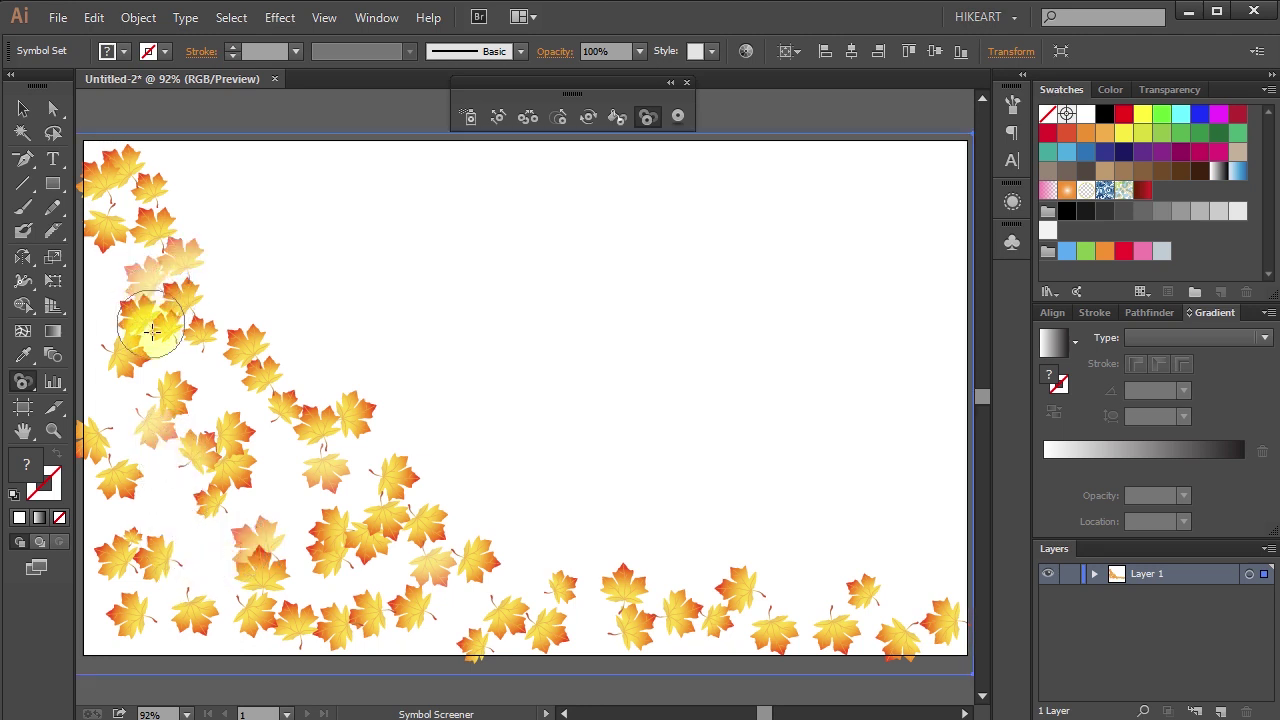
click(612, 596)
click(839, 628)
click(335, 627)
click(142, 617)
click(277, 396)
click(388, 523)
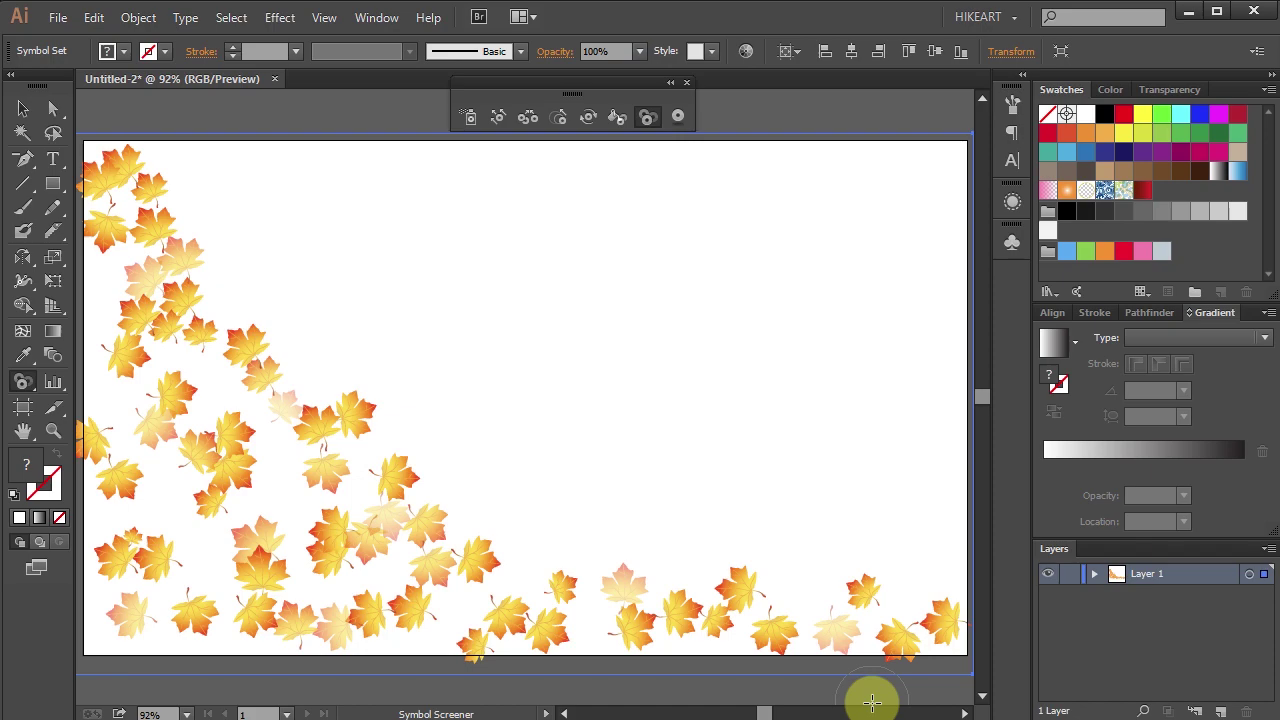
Step: Spray more leaves into the central cluster and along the bottom edge, and fade a few of them with the Symbol Screener tool
click(469, 117)
click(244, 424)
click(300, 498)
click(146, 548)
click(464, 577)
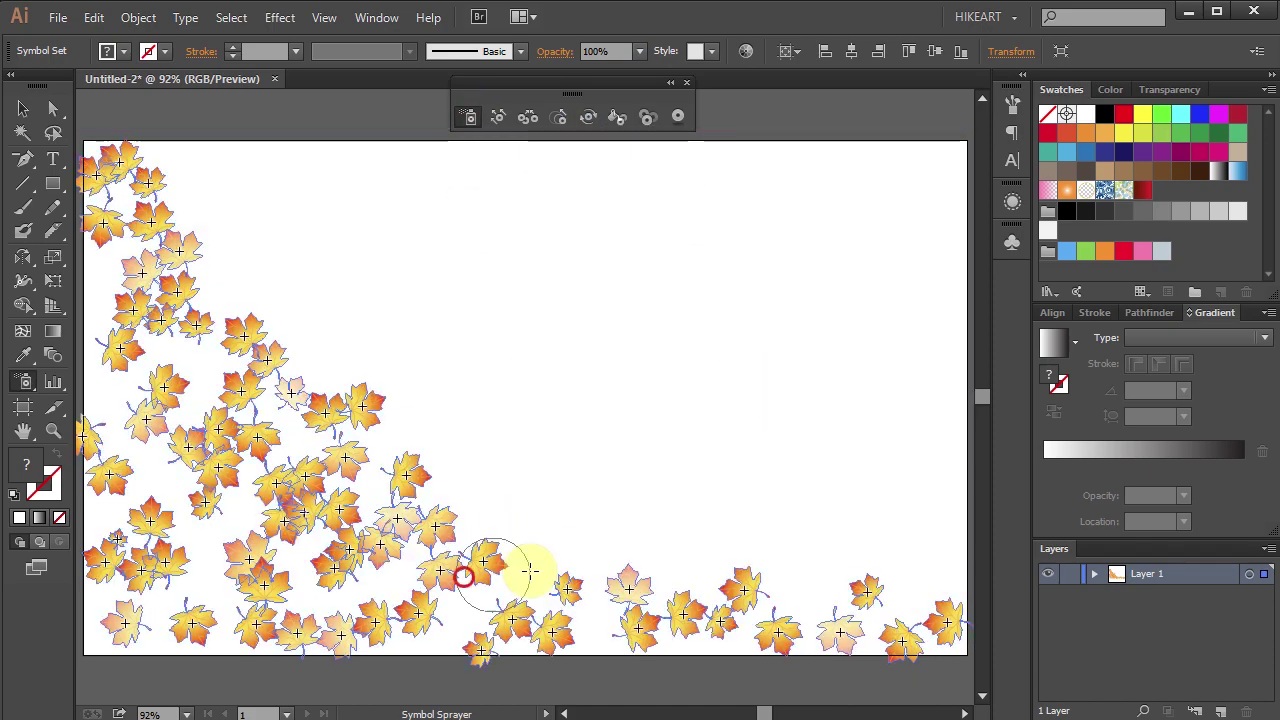
drag(530, 571, 580, 572)
click(799, 593)
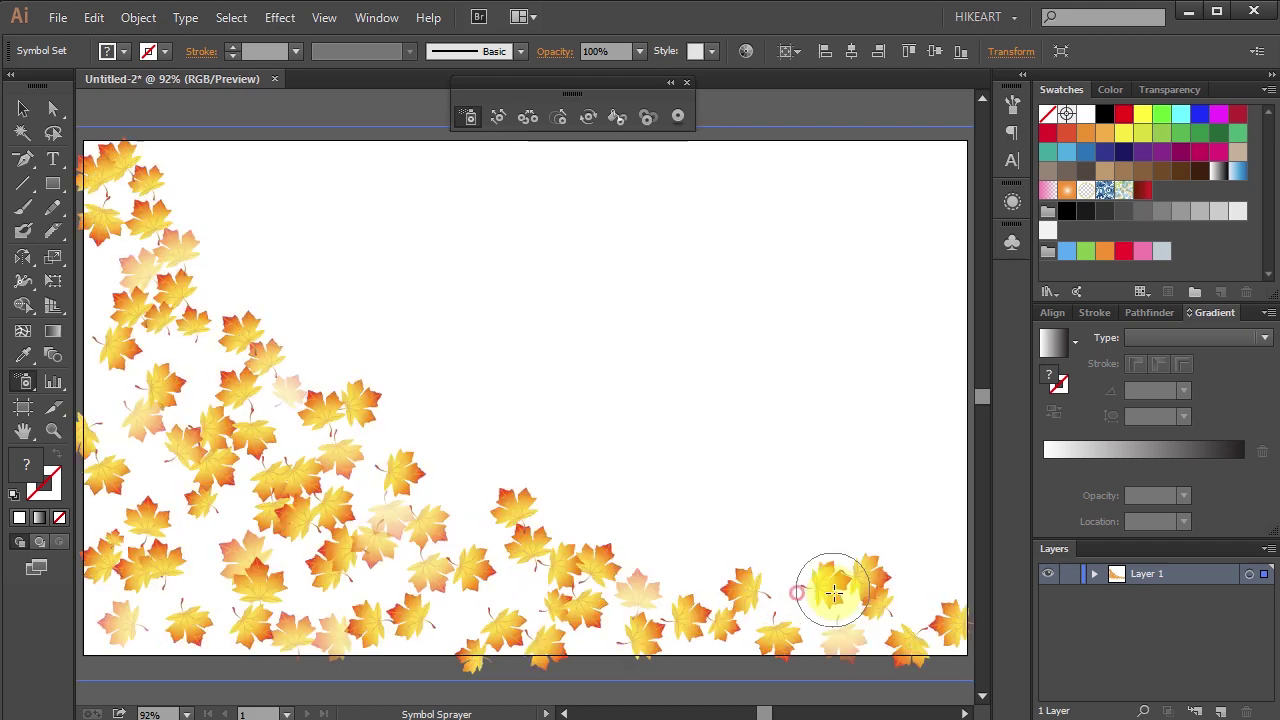
click(647, 117)
mouse_move(508, 486)
mouse_down()
mouse_move(386, 565)
mouse_move(258, 530)
mouse_move(320, 592)
mouse_move(266, 449)
mouse_up()
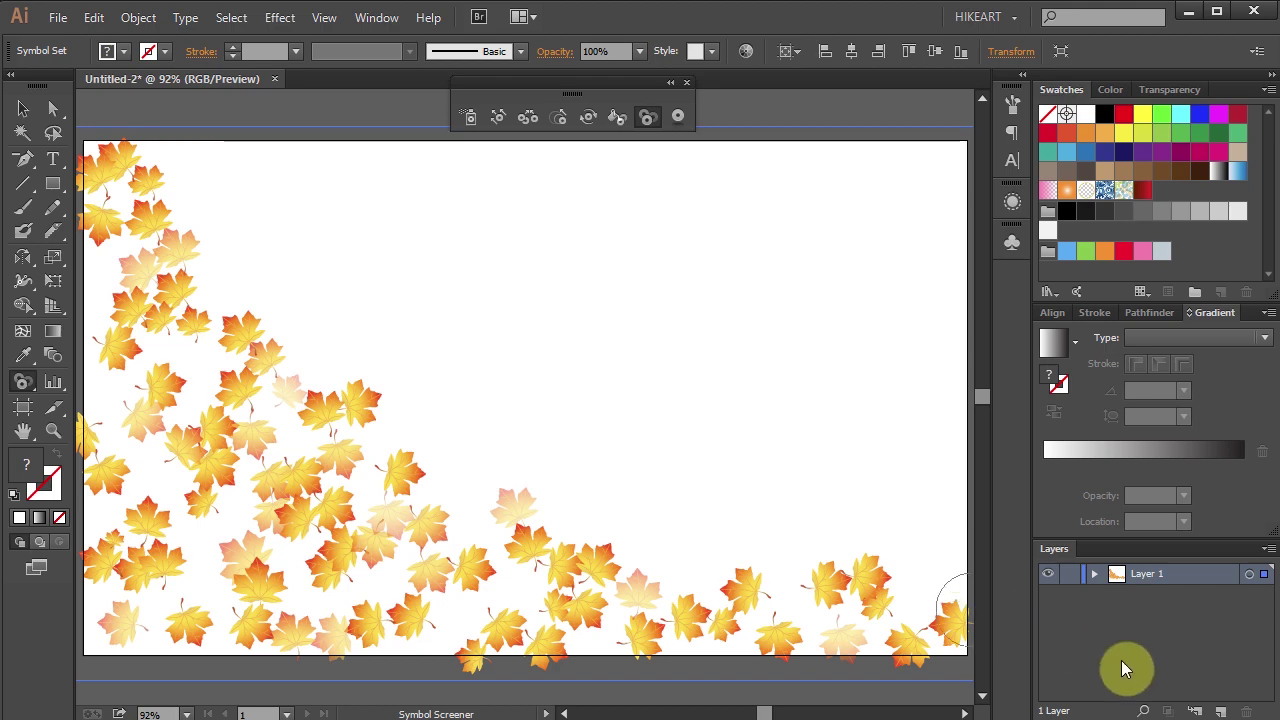
Step: Lock the leaf layer and draw a rectangle covering the whole artboard on a new layer above it
click(1071, 576)
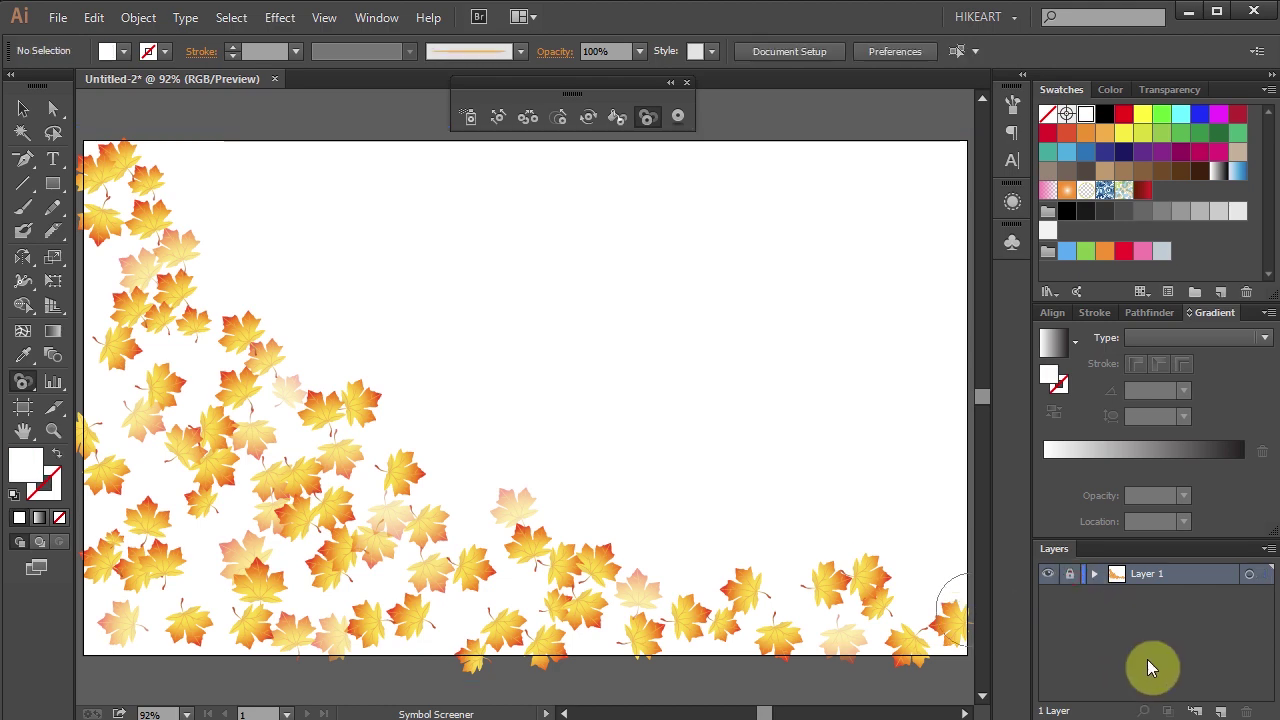
click(1220, 711)
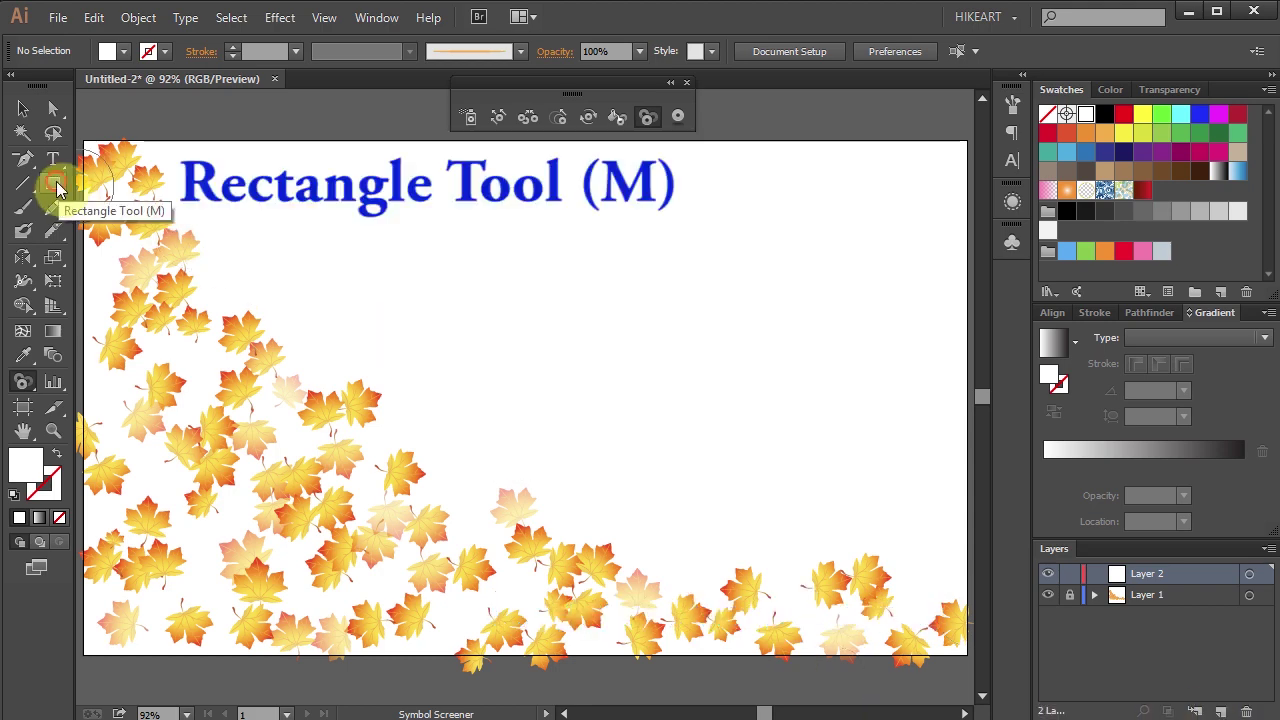
drag(58, 181, 966, 655)
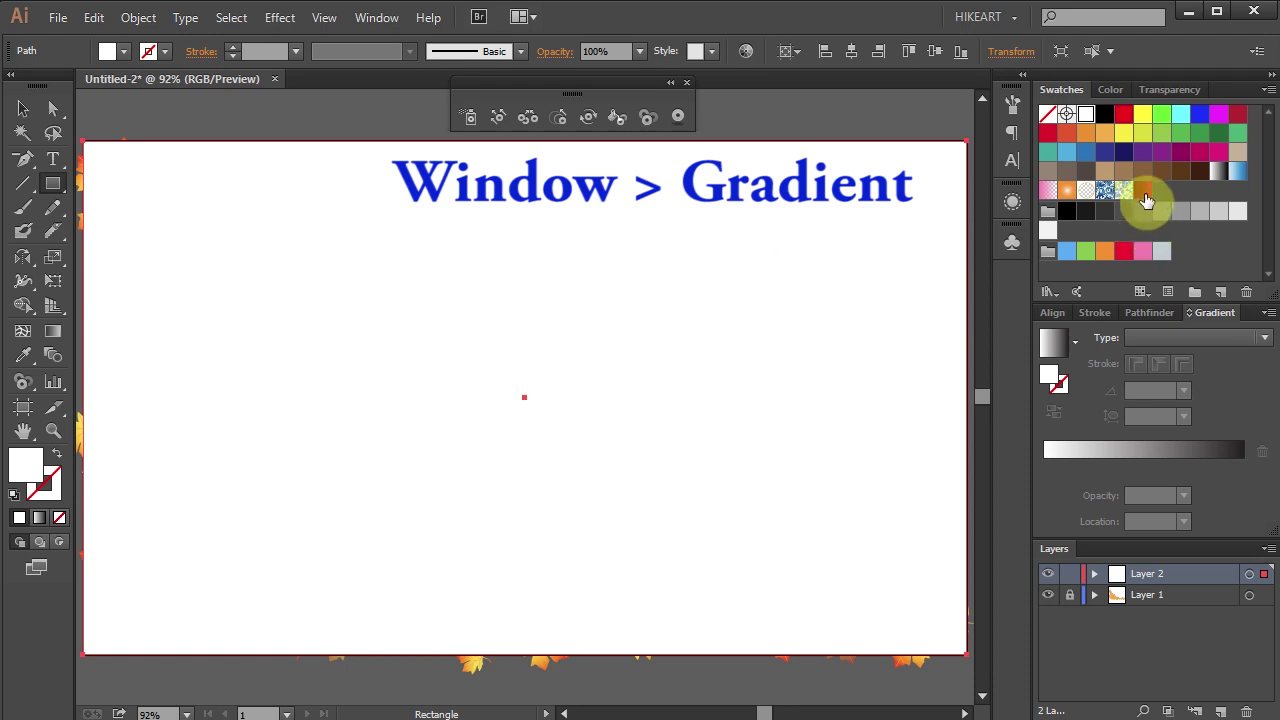
Step: Fill the rectangle with the dark red linear gradient swatch, run it vertically from bottom to top at 90°, and deselect it
click(1144, 193)
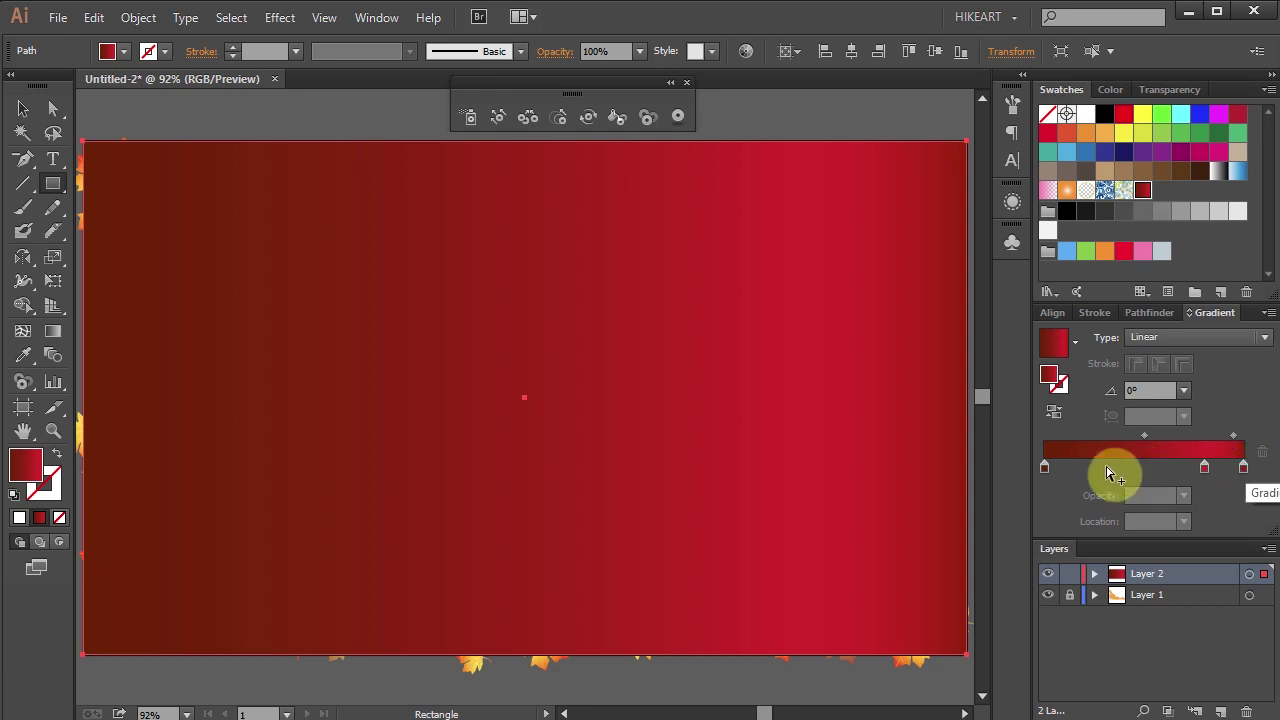
key(g)
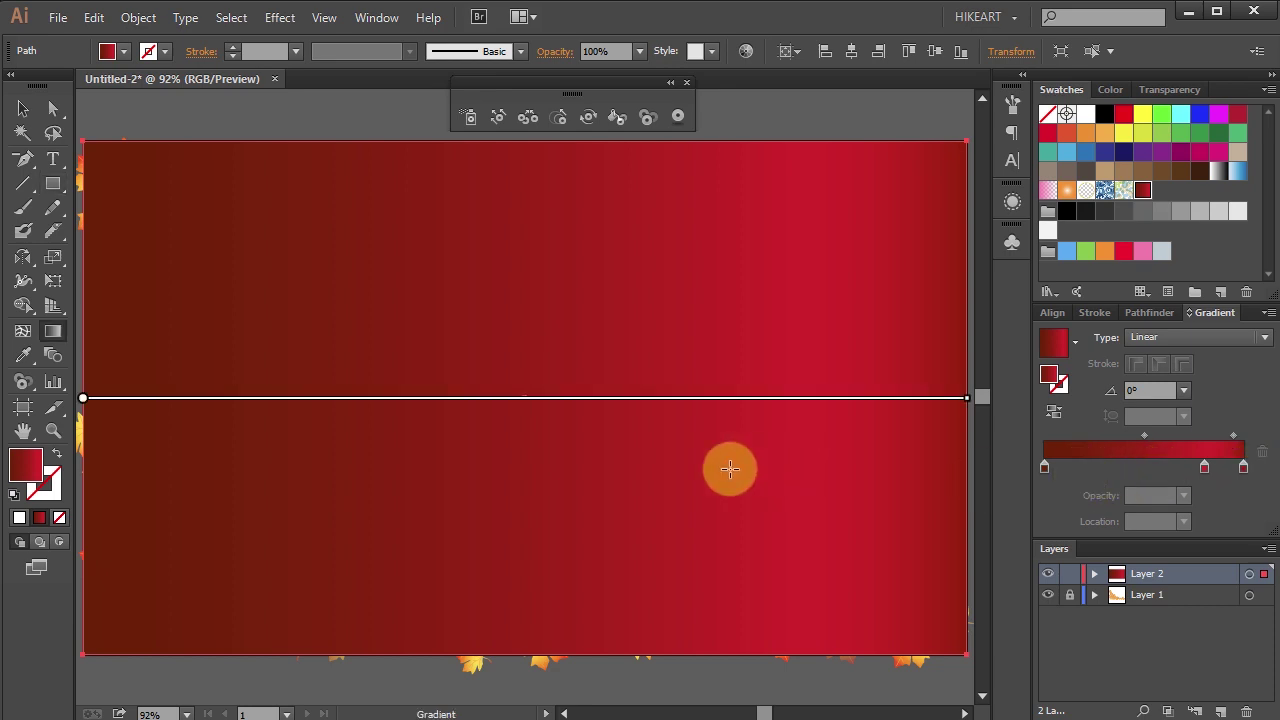
drag(569, 655, 566, 146)
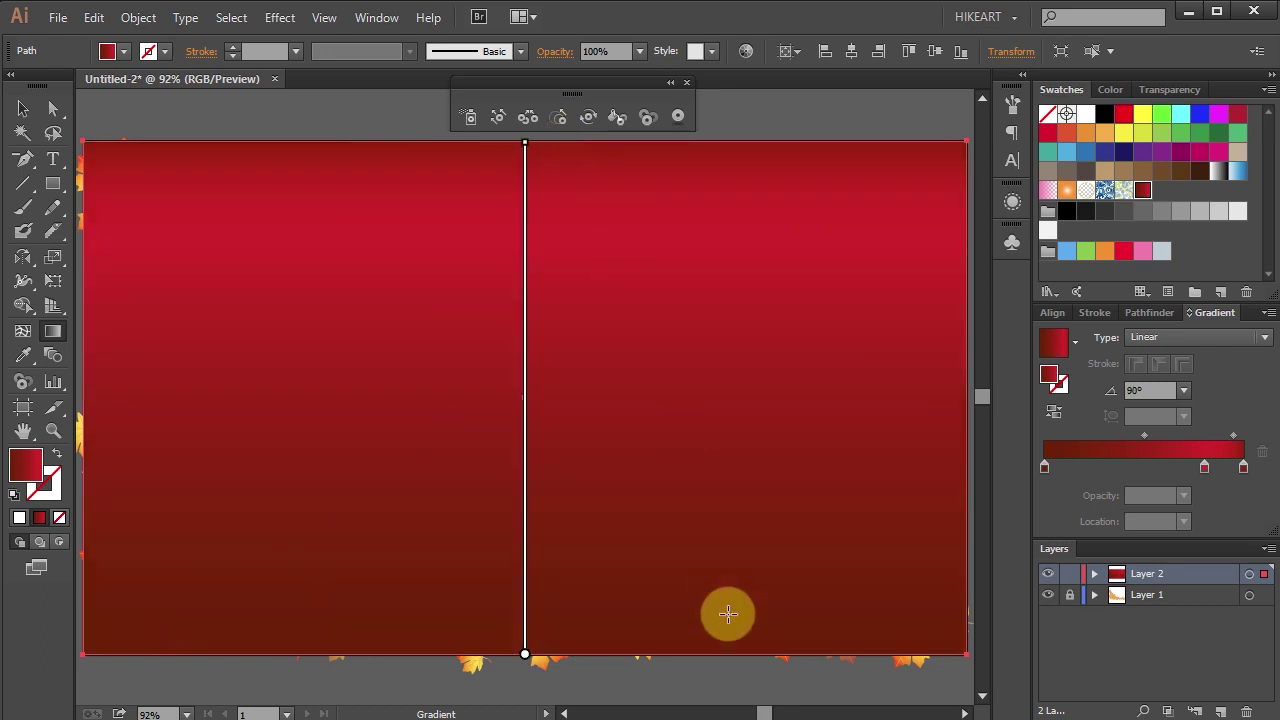
click(1079, 662)
ctrl+click(956, 692)
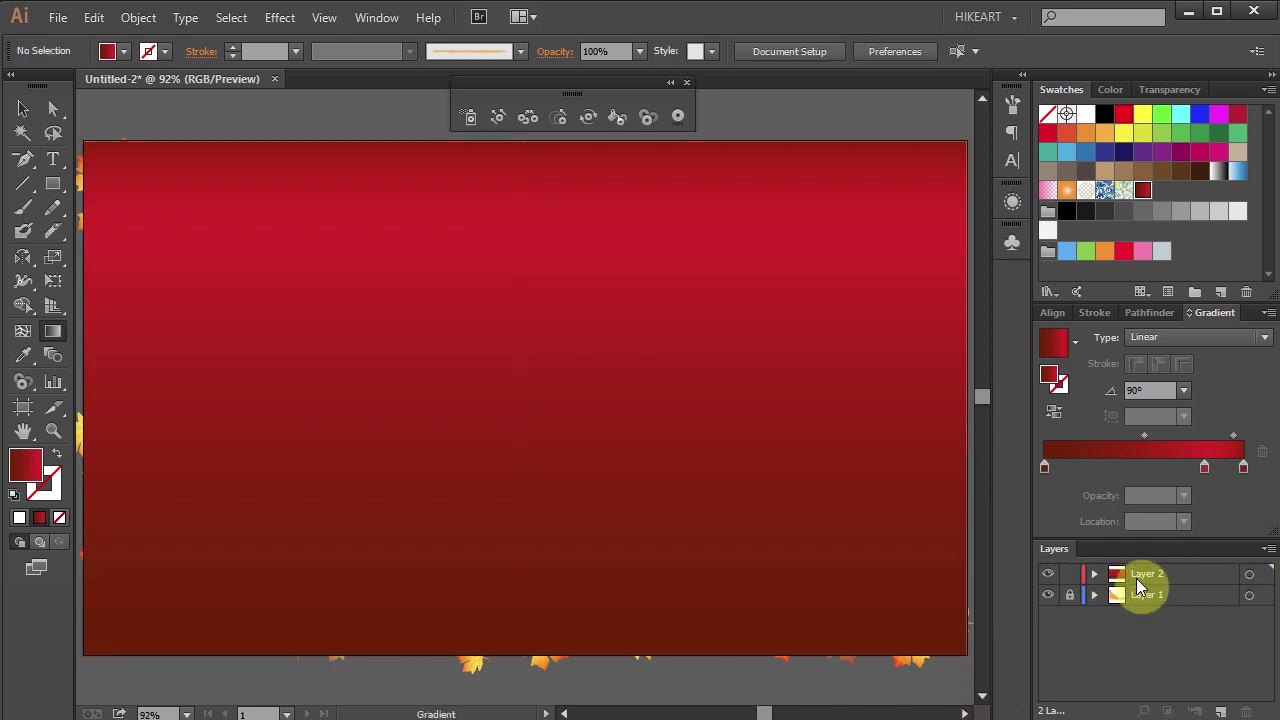
Step: Move Layer 2 with the red background beneath Layer 1, locking Layer 2 and unlocking Layer 1
click(1249, 574)
drag(1199, 576, 1204, 610)
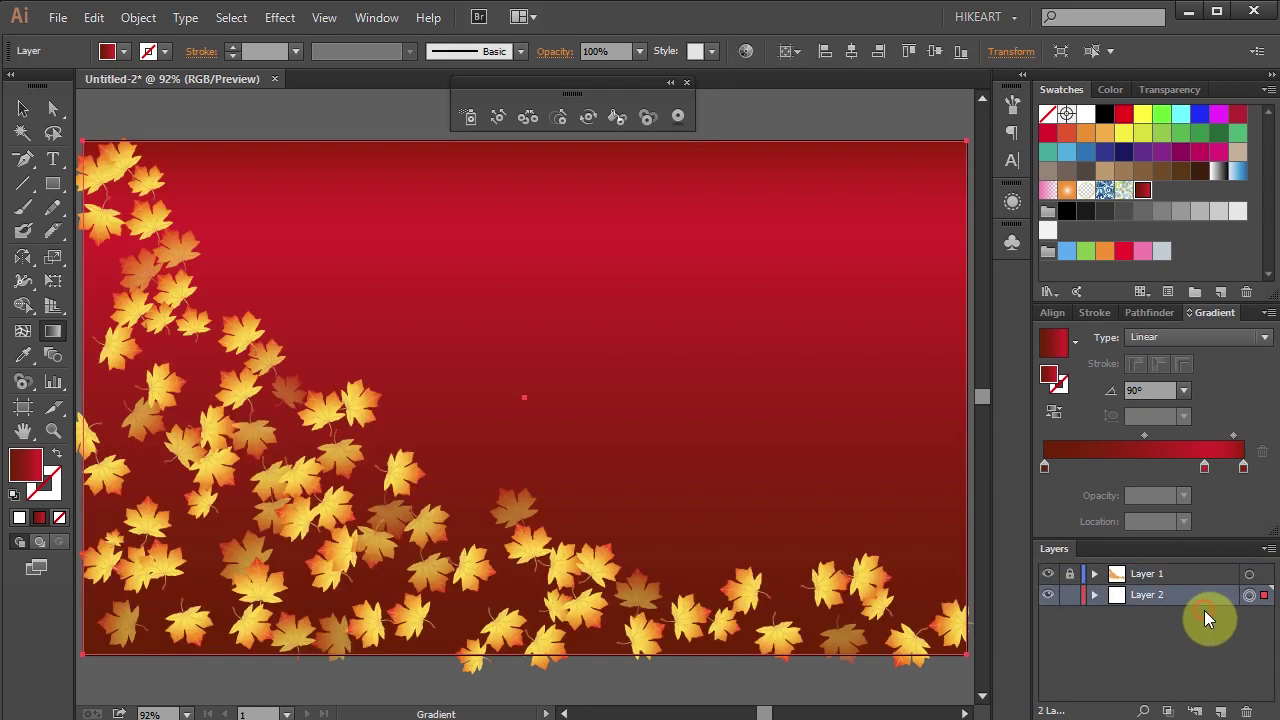
click(1069, 595)
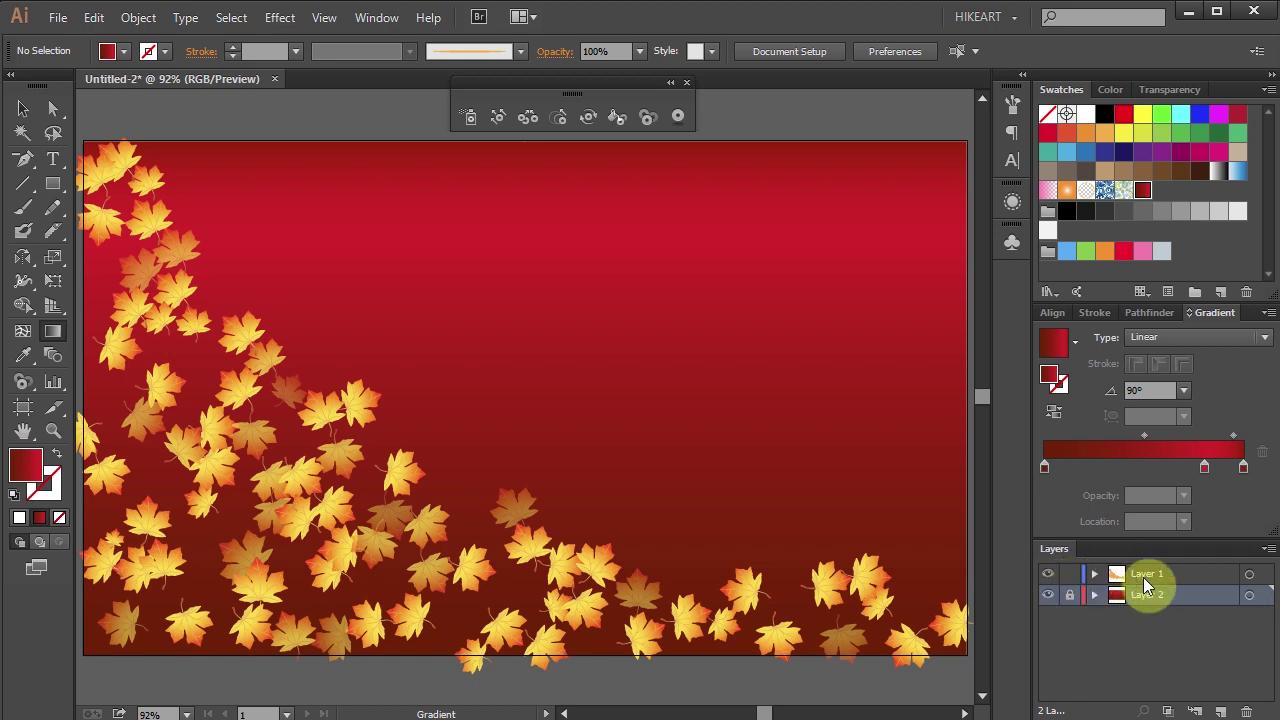
Step: Duplicate the Symbol Set inside Layer 1 and lock the upper of the two copies
click(1095, 574)
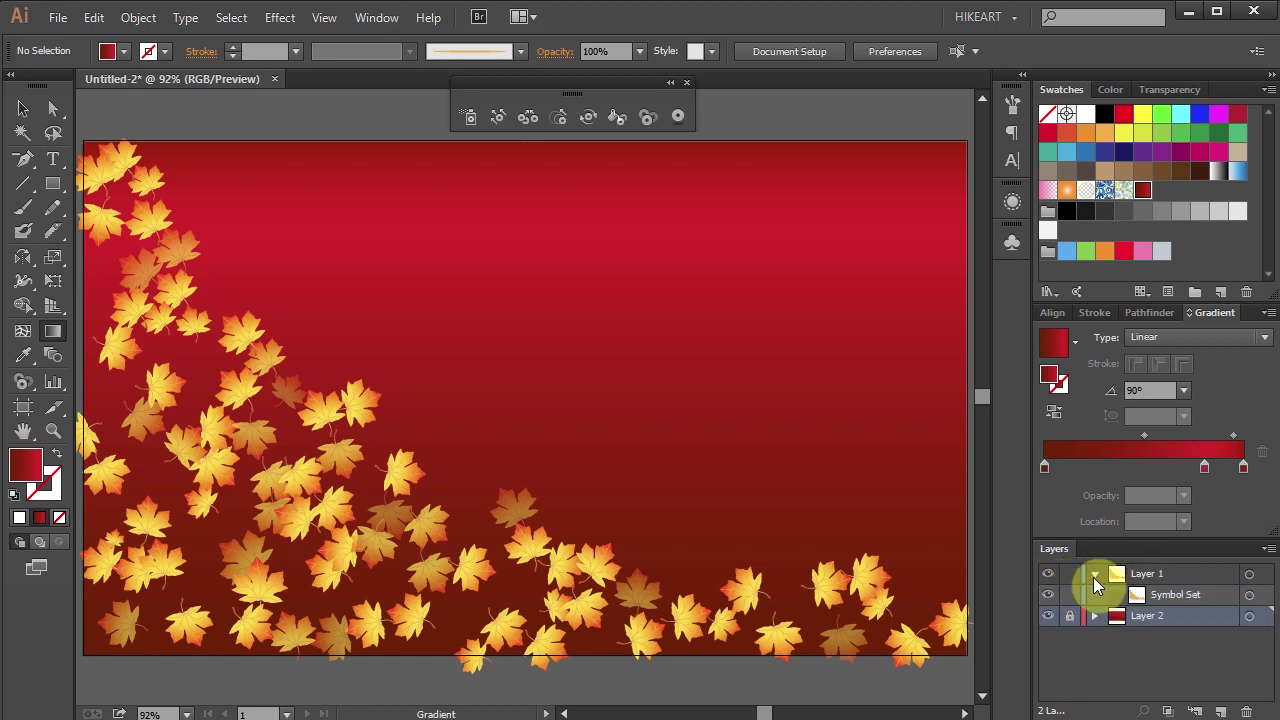
click(1175, 597)
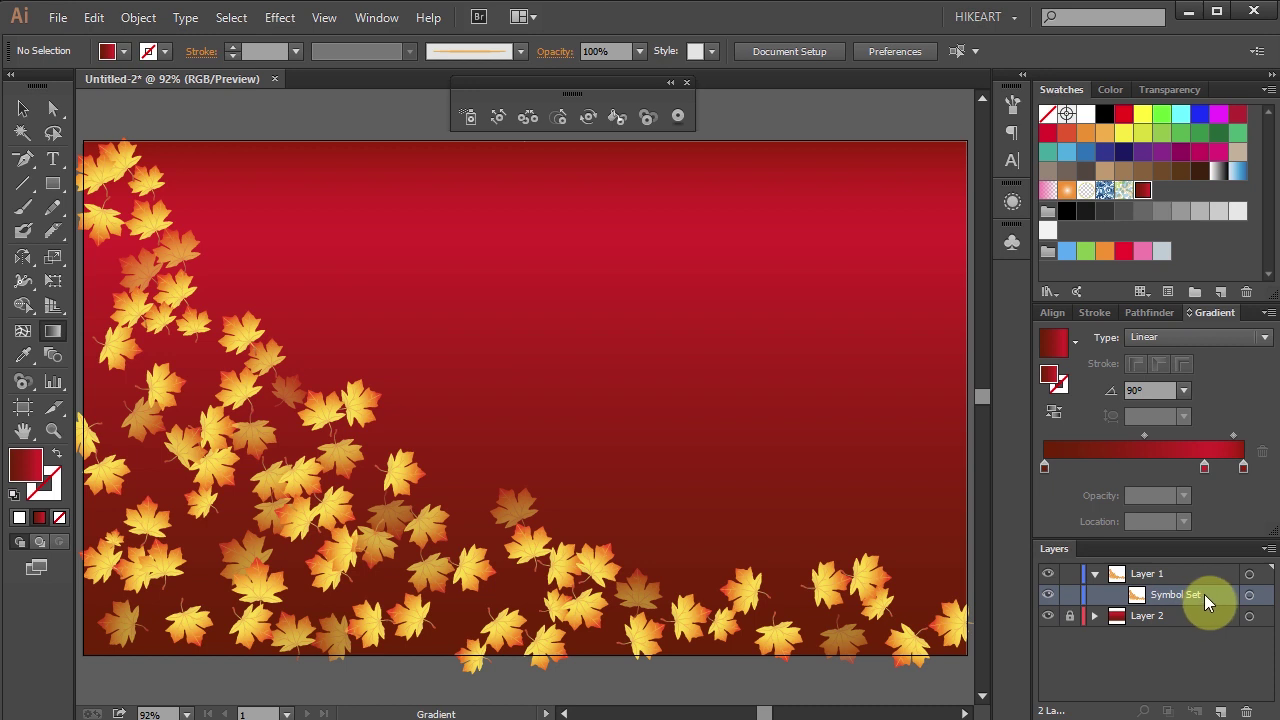
drag(1207, 594, 1220, 711)
click(1246, 596)
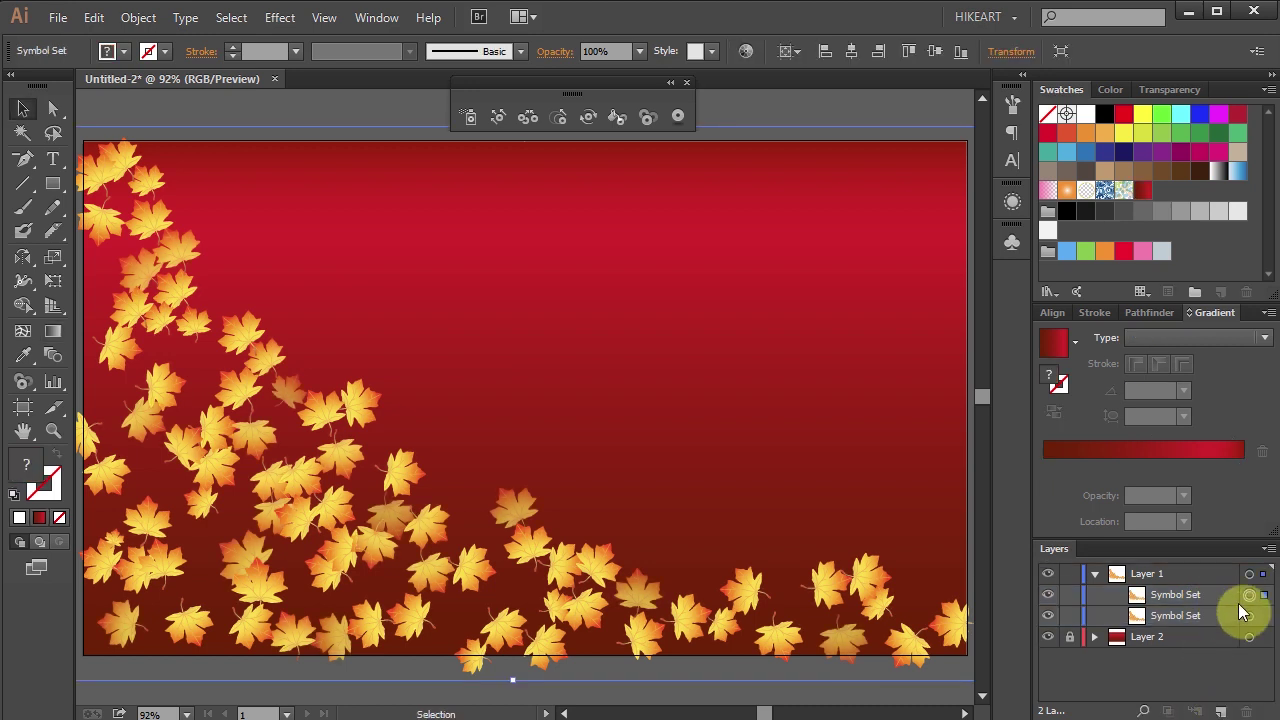
click(1070, 597)
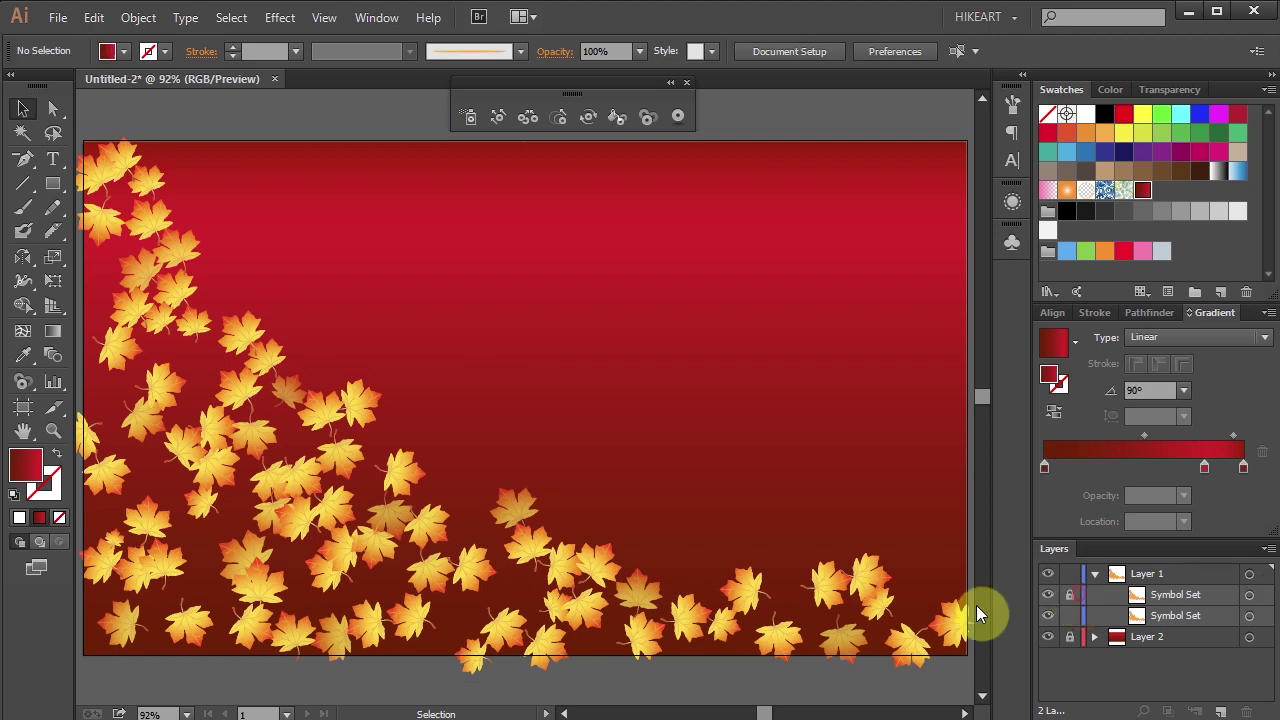
Step: Offset the unlocked leaf set slightly up and to the right, and set its blending mode to Soft Light
drag(430, 537, 473, 520)
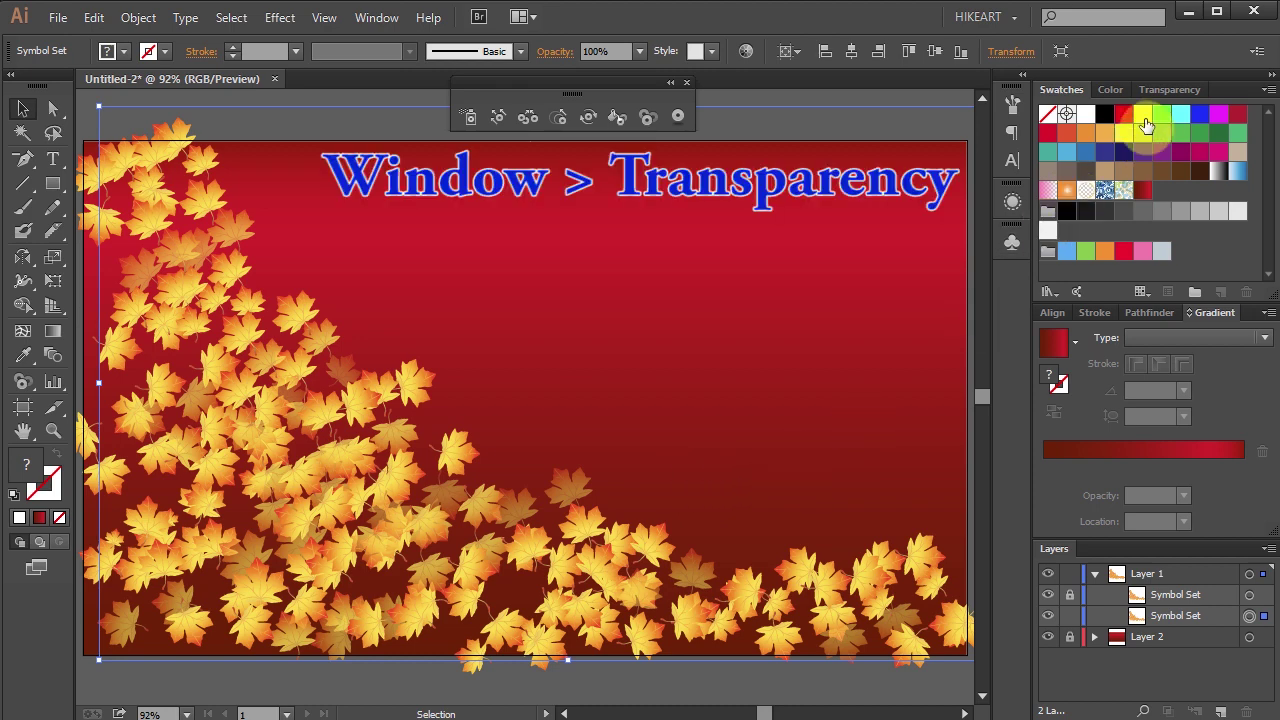
click(1168, 90)
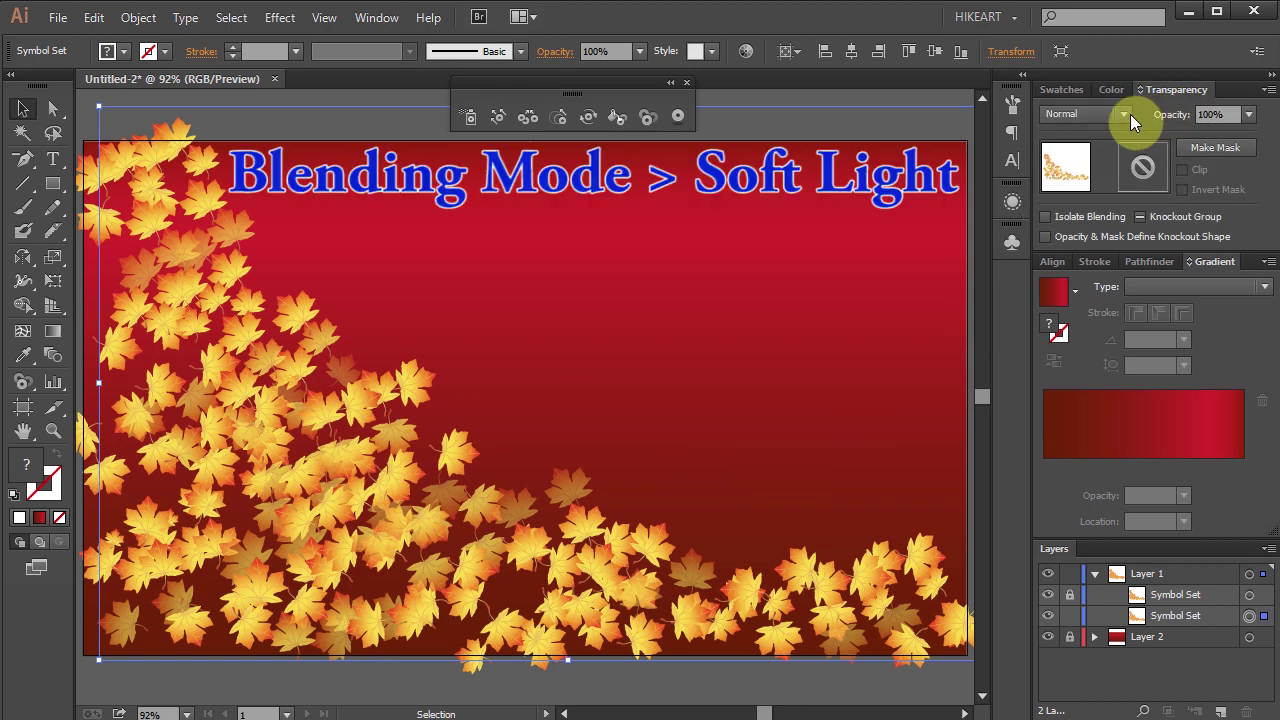
click(1124, 114)
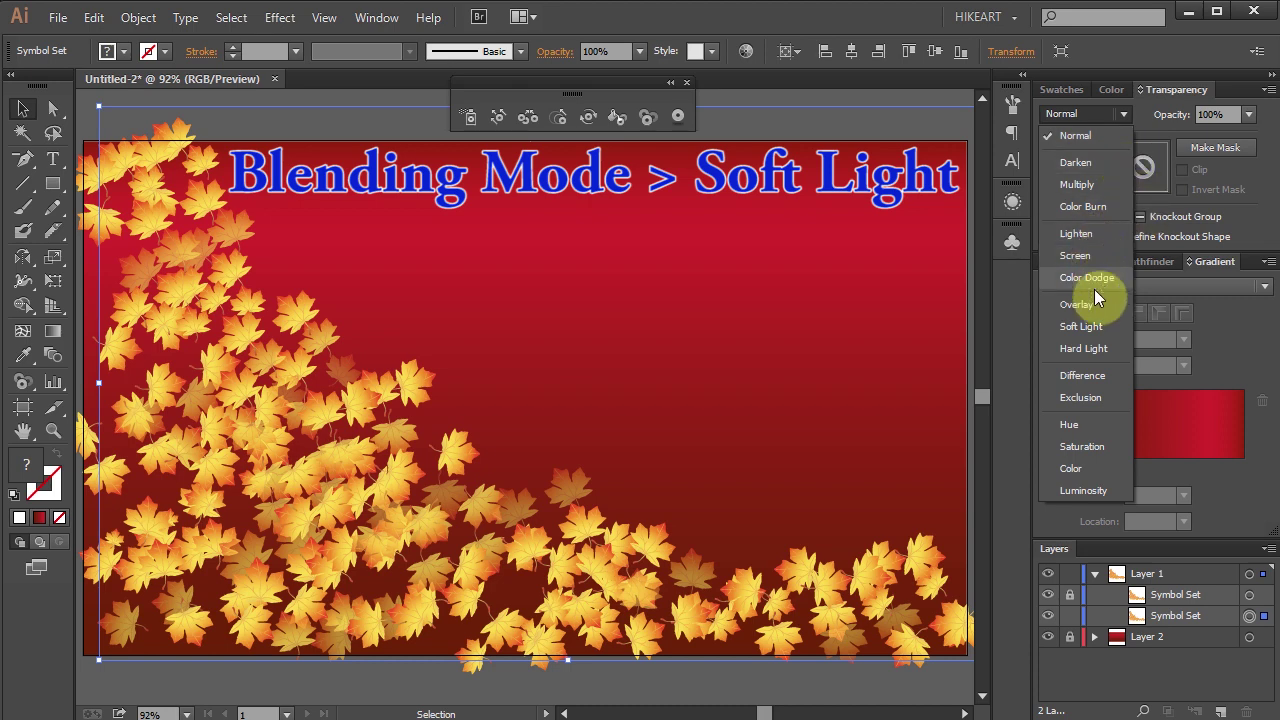
click(1100, 324)
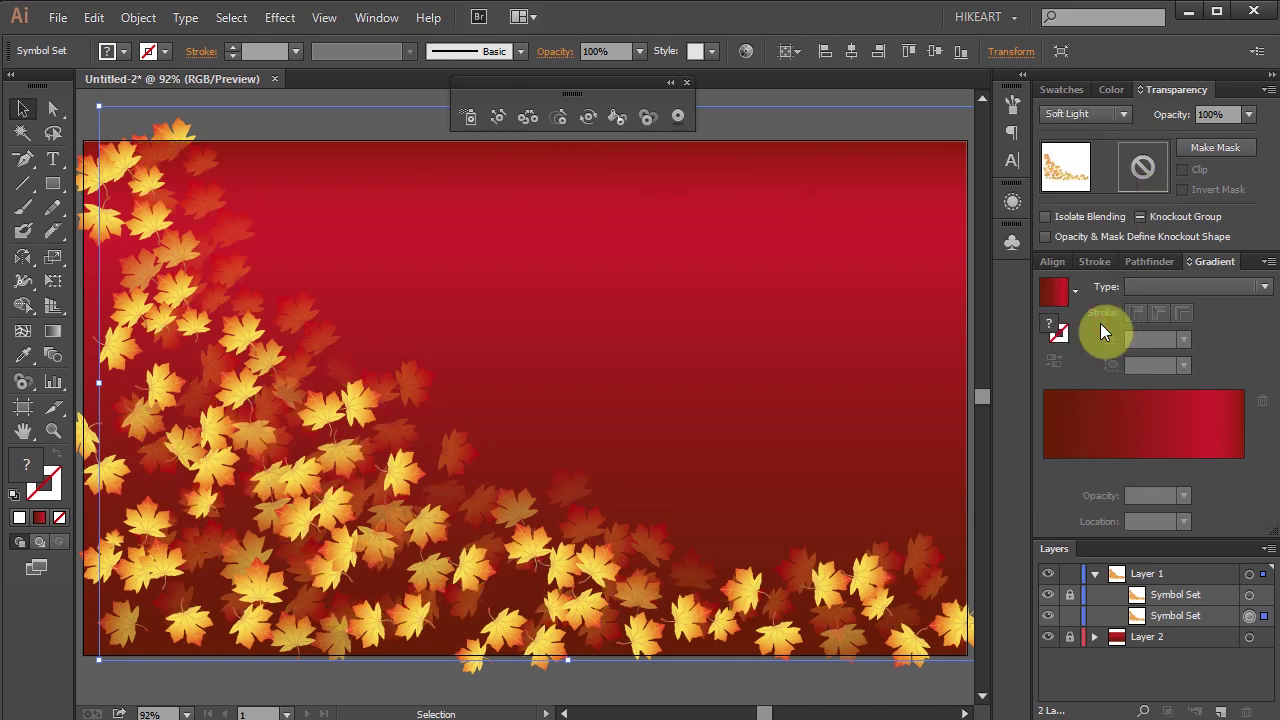
Step: Scatter the Soft Light leaves along the inner edge of the border with the Symbol Shifter and vary their rotation with the Symbol Spinner
click(616, 225)
click(495, 118)
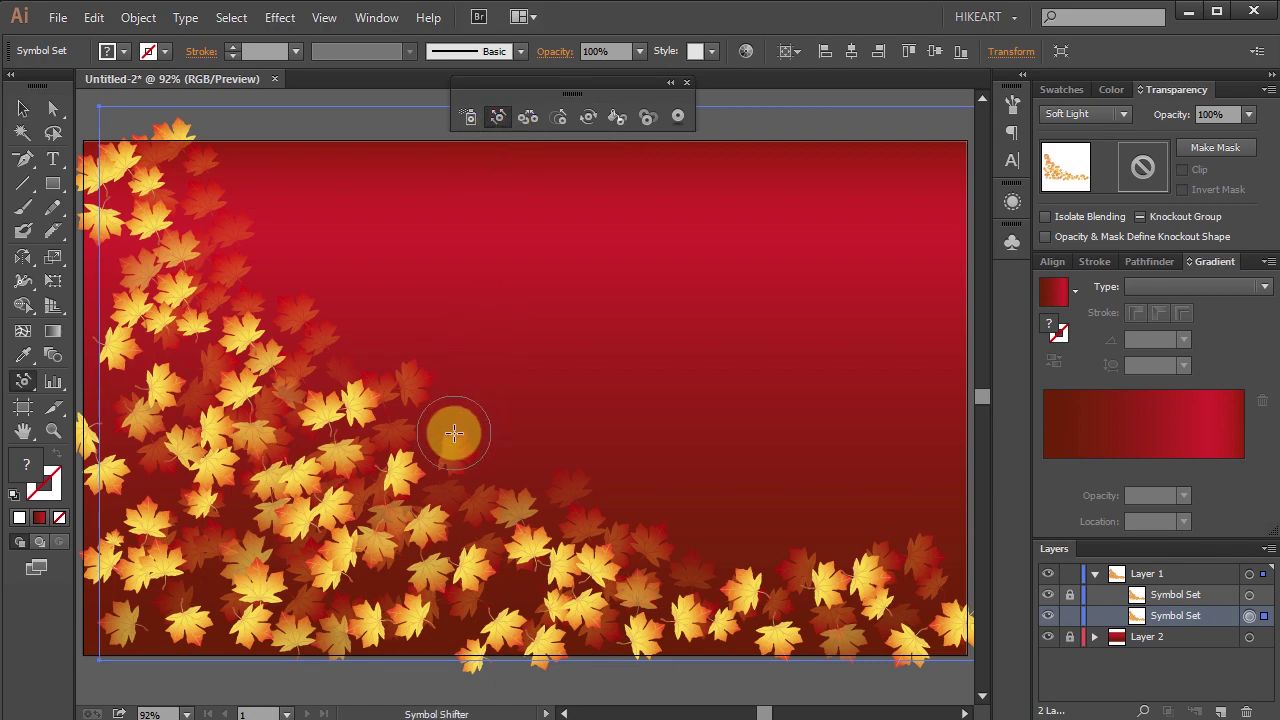
mouse_move(454, 432)
mouse_down()
mouse_move(366, 457)
mouse_move(286, 329)
mouse_move(247, 225)
mouse_move(205, 360)
mouse_move(300, 370)
mouse_up()
click(588, 117)
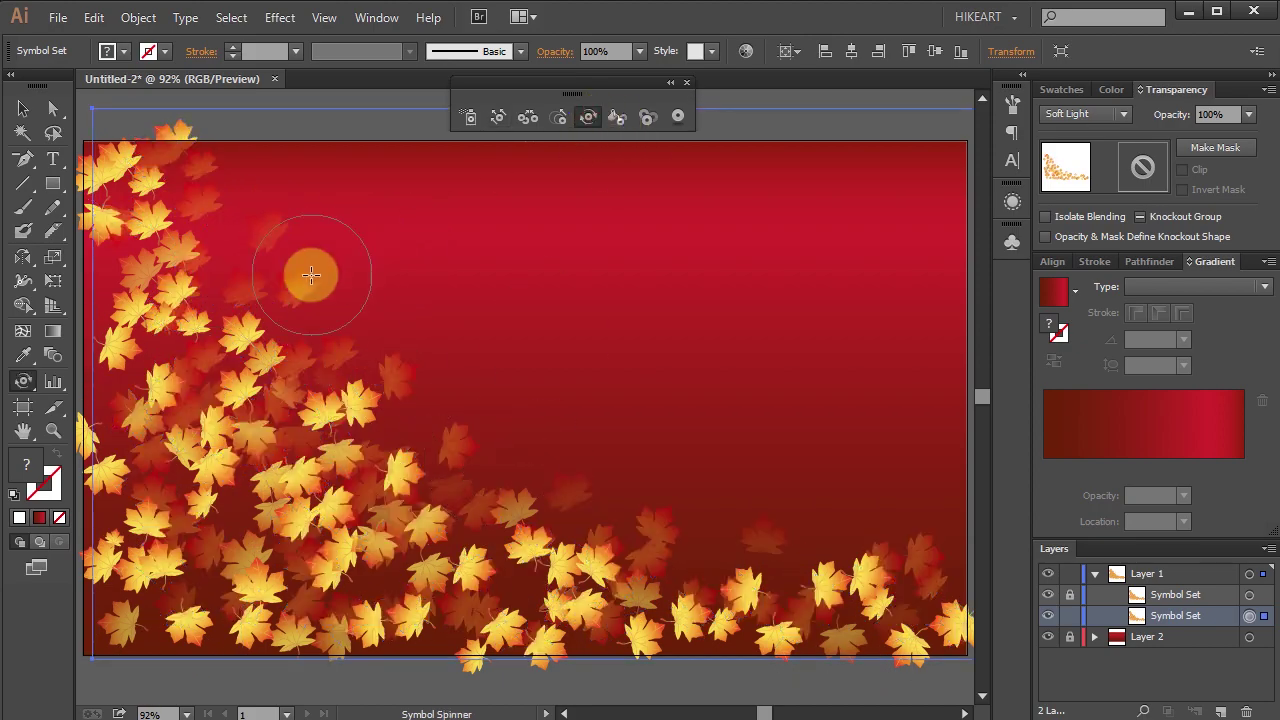
mouse_move(308, 277)
mouse_down()
mouse_move(309, 312)
mouse_move(514, 504)
mouse_move(600, 563)
mouse_move(748, 570)
mouse_up()
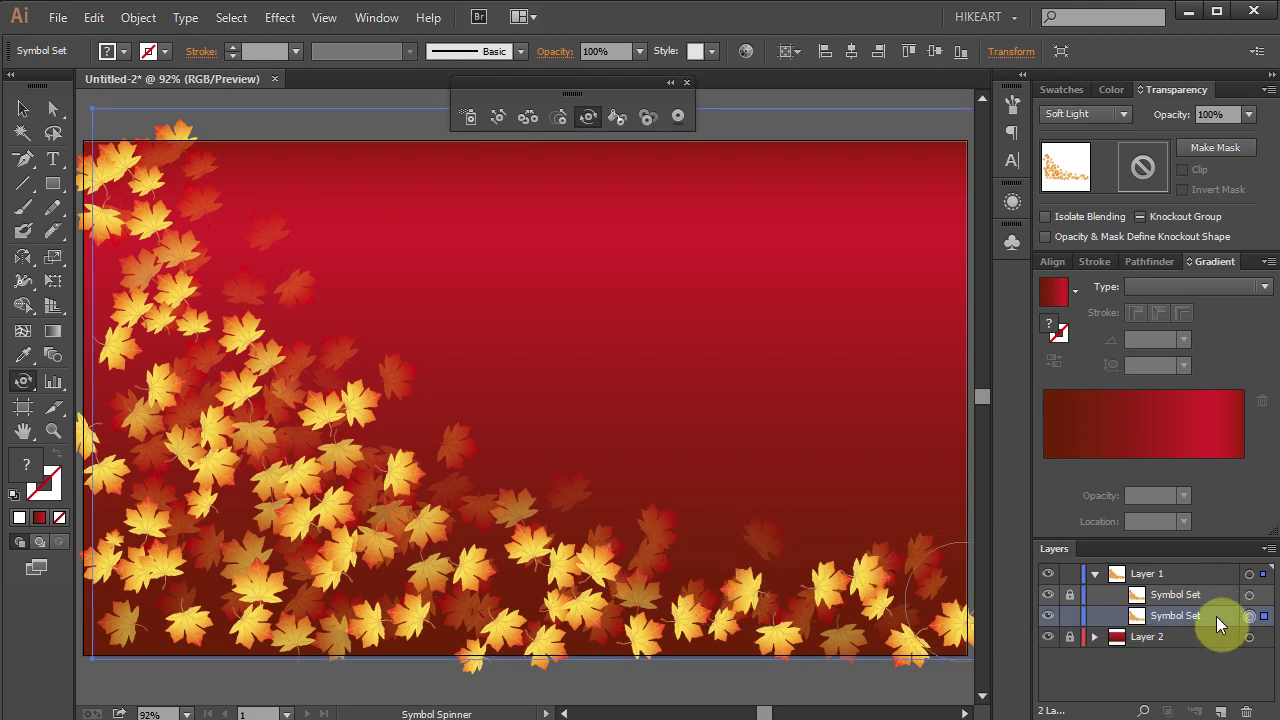
Step: Duplicate the Soft Light leaf set, lock the upper copy, and offset the lower copy slightly up and to the right
drag(1211, 616, 1227, 707)
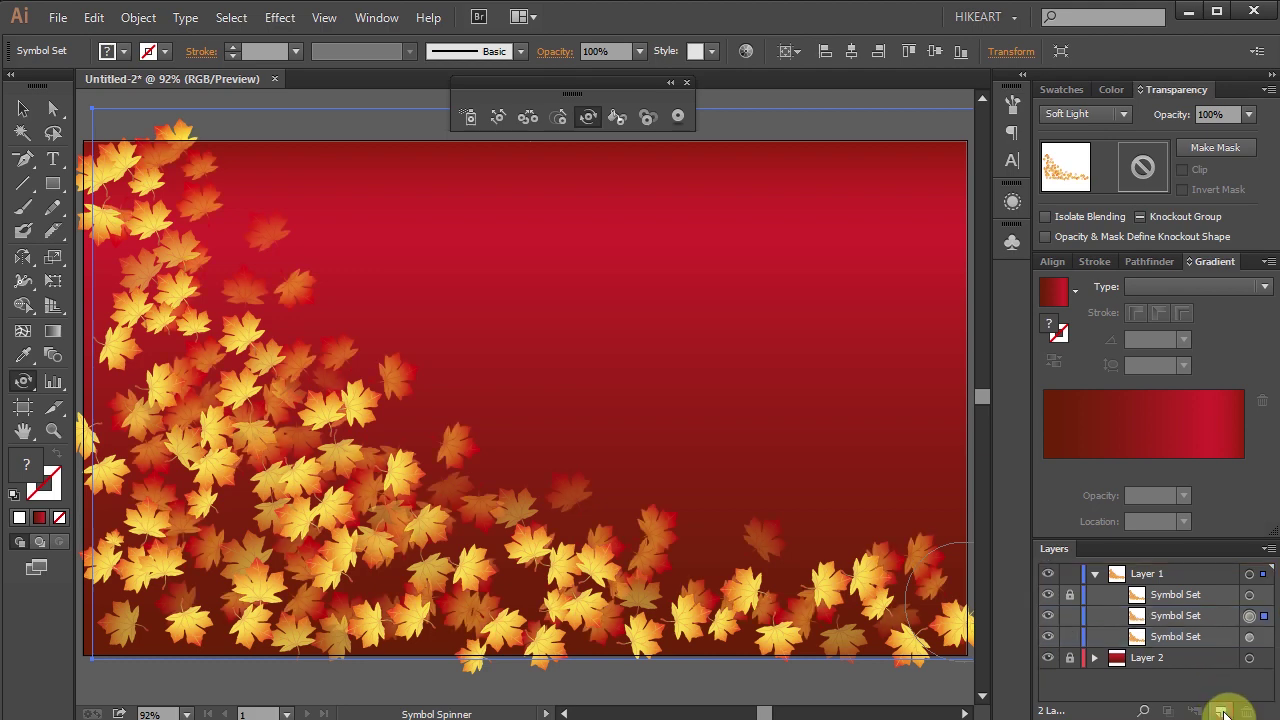
click(1071, 617)
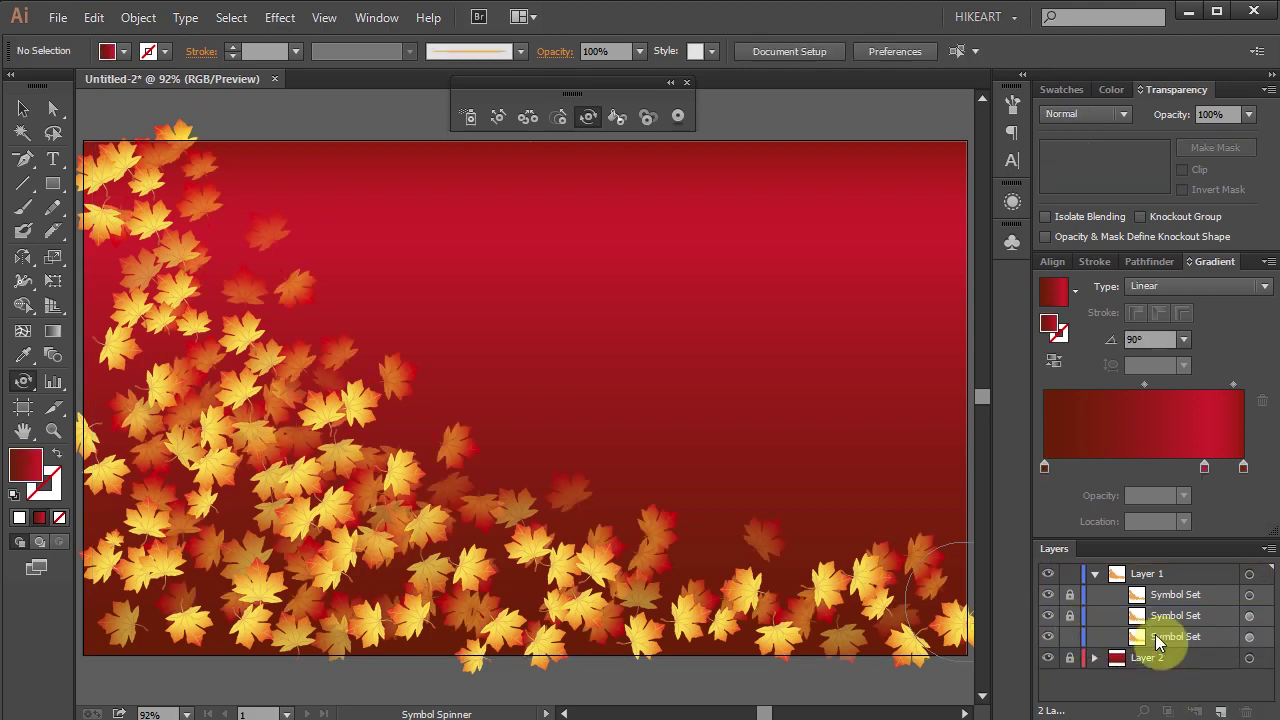
click(1216, 634)
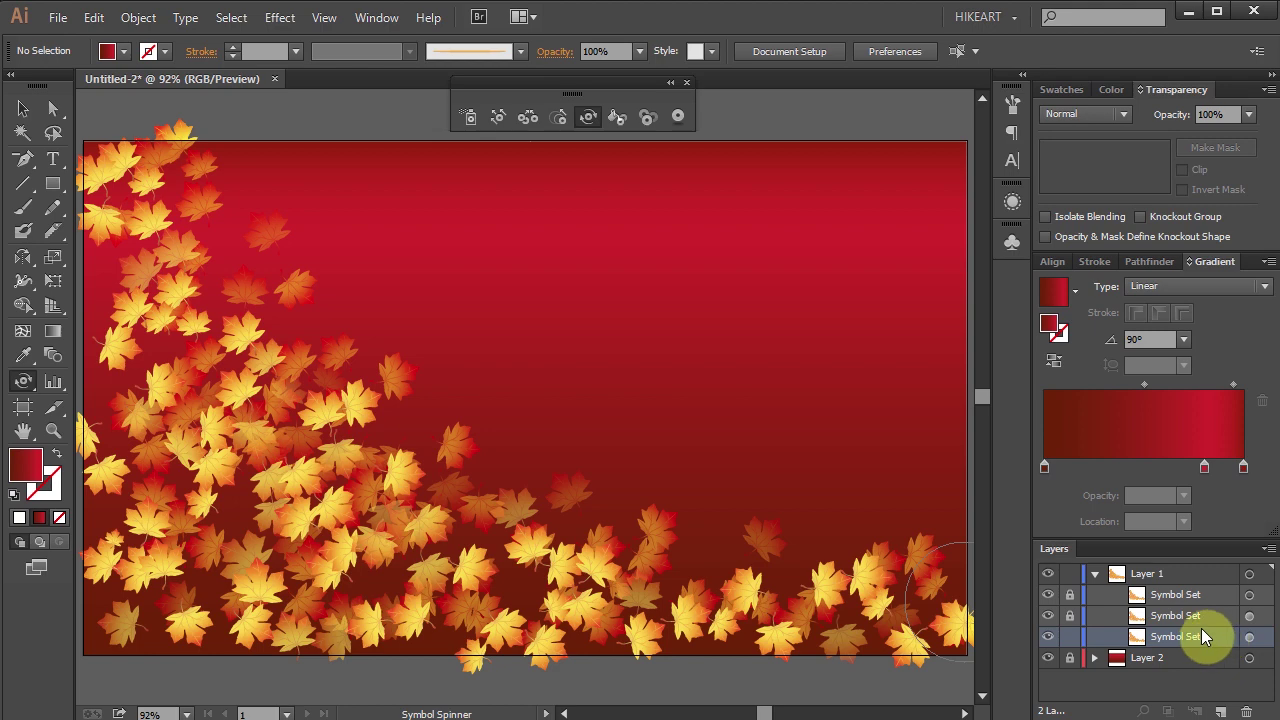
key(v)
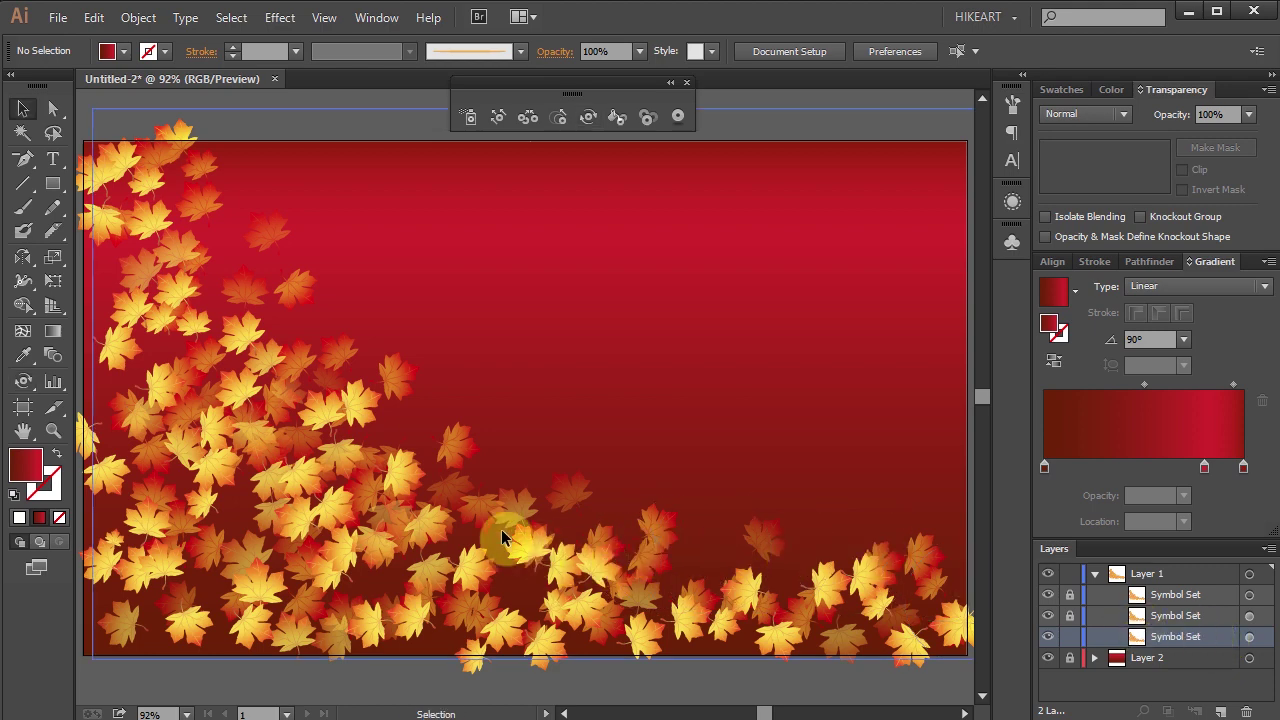
drag(481, 513, 520, 486)
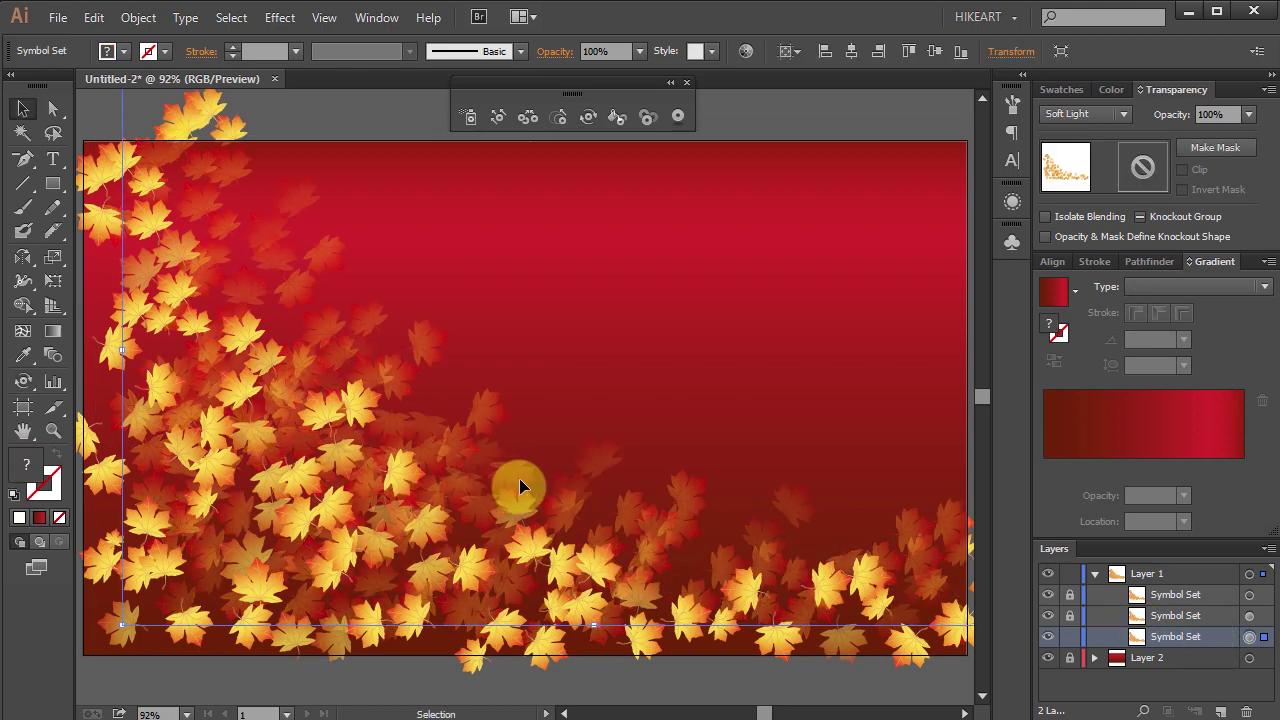
Step: Set the lowest leaf set's blending mode to Overlay and its opacity to 40%
click(1126, 116)
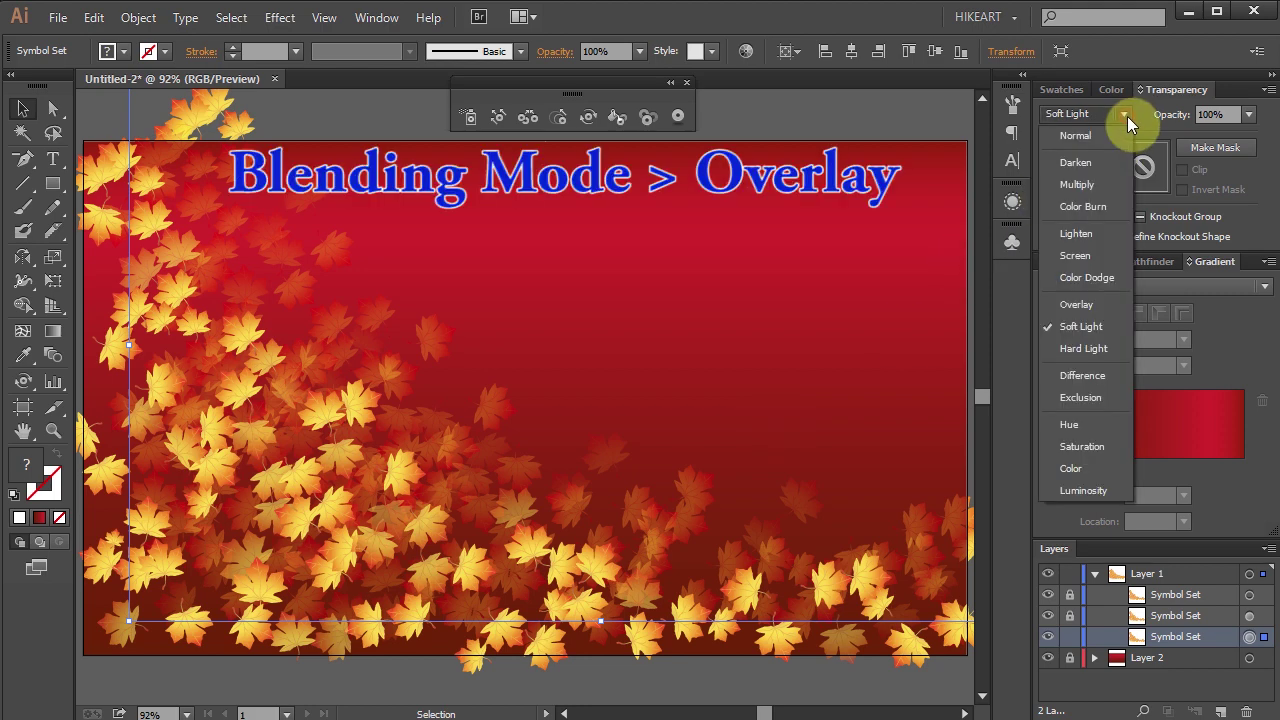
click(1096, 306)
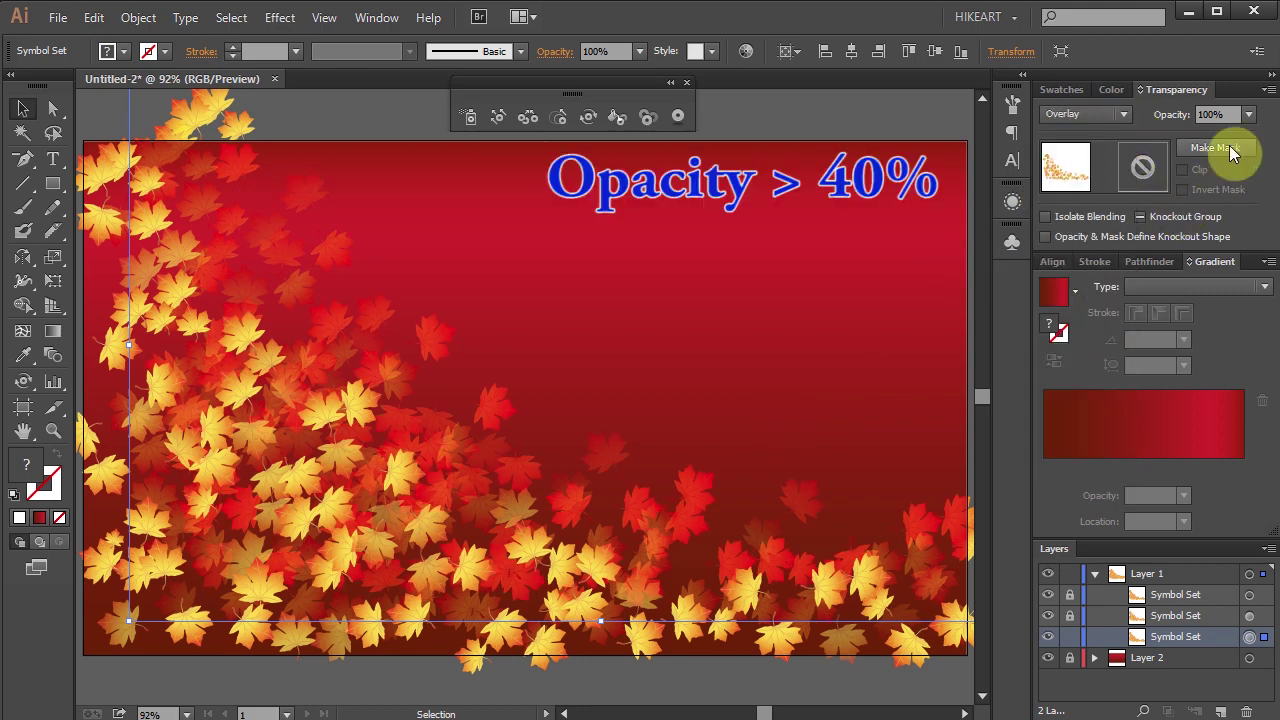
click(1248, 116)
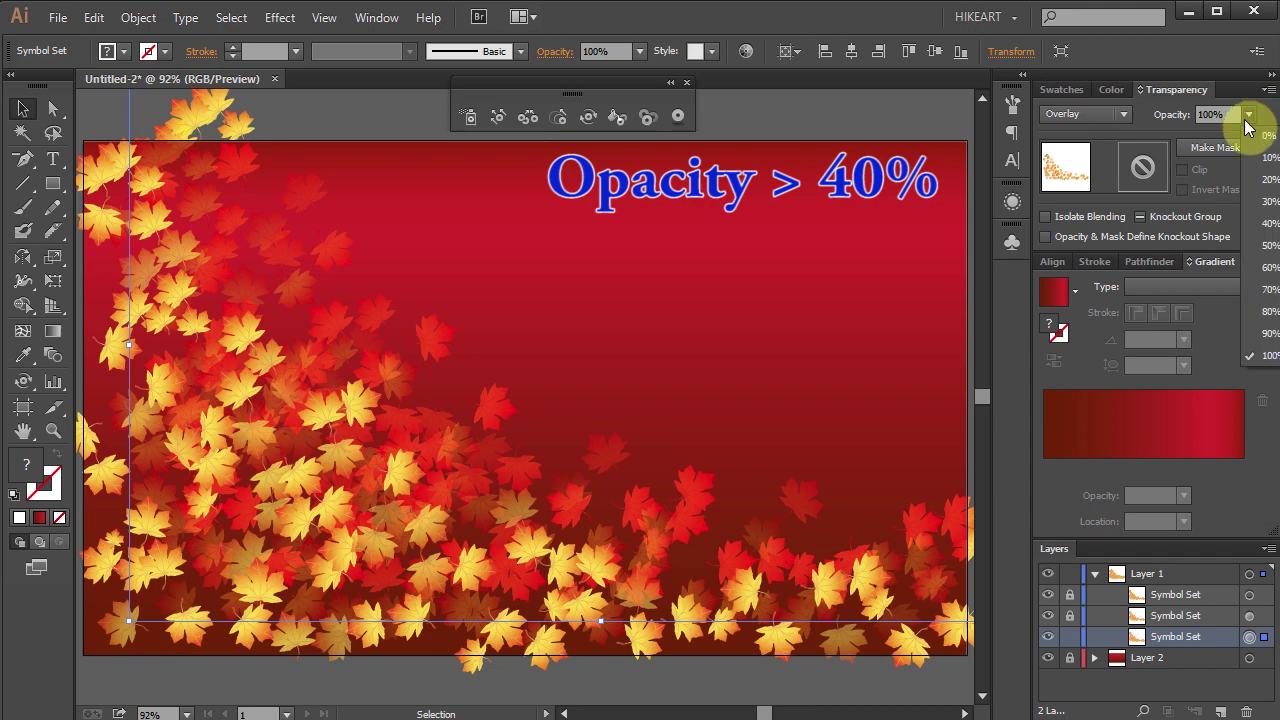
click(1268, 224)
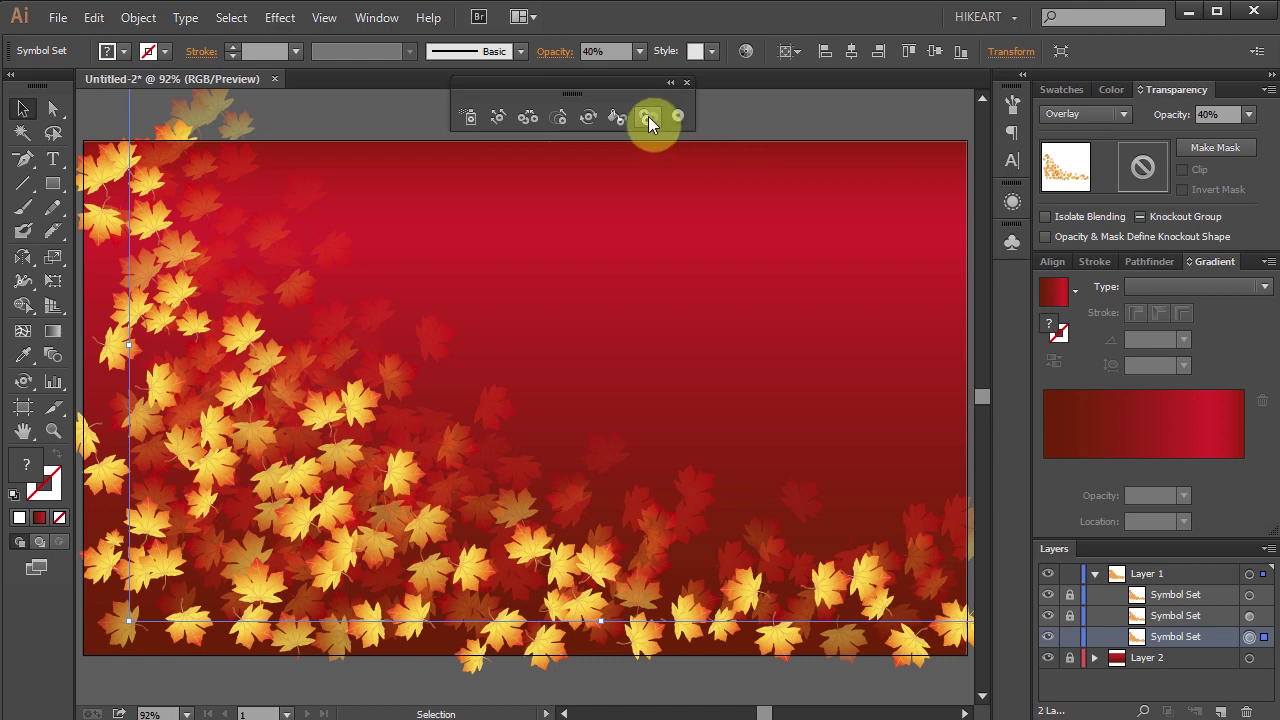
Step: Scatter the leaves of the Overlay set with the Symbol Shifter, spreading them along the bottom and left of the border
click(589, 120)
click(588, 118)
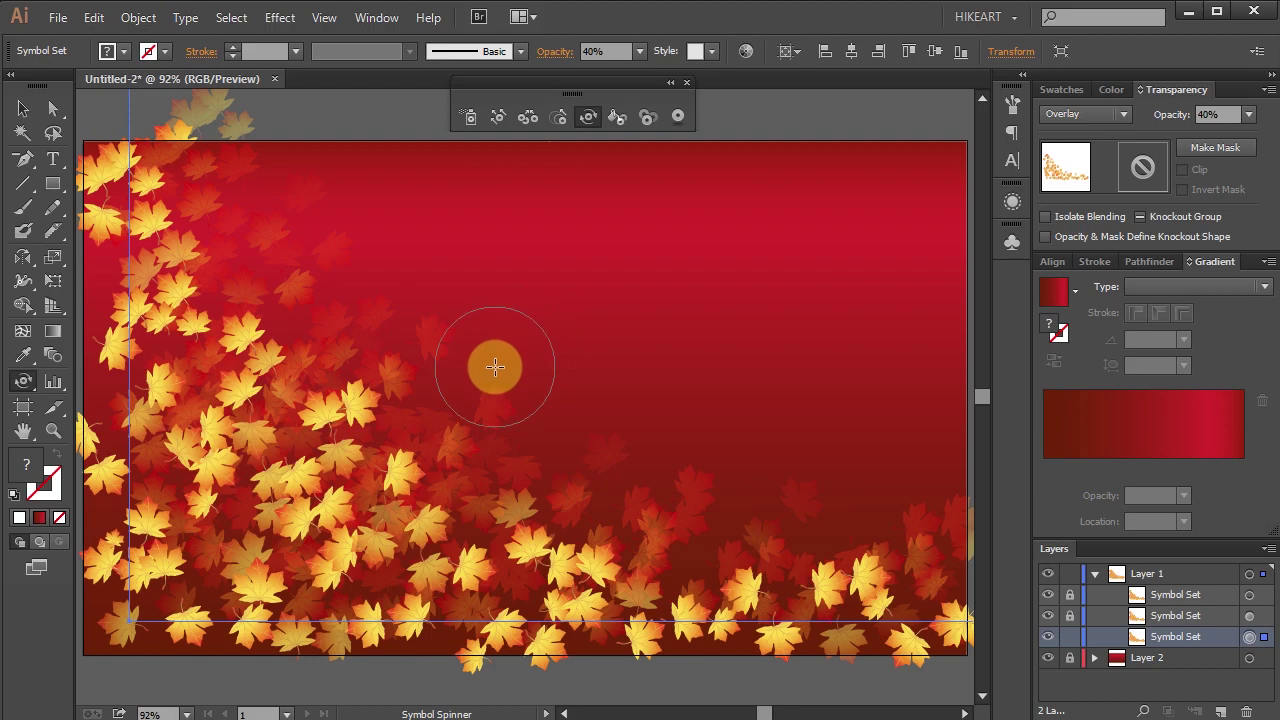
click(498, 117)
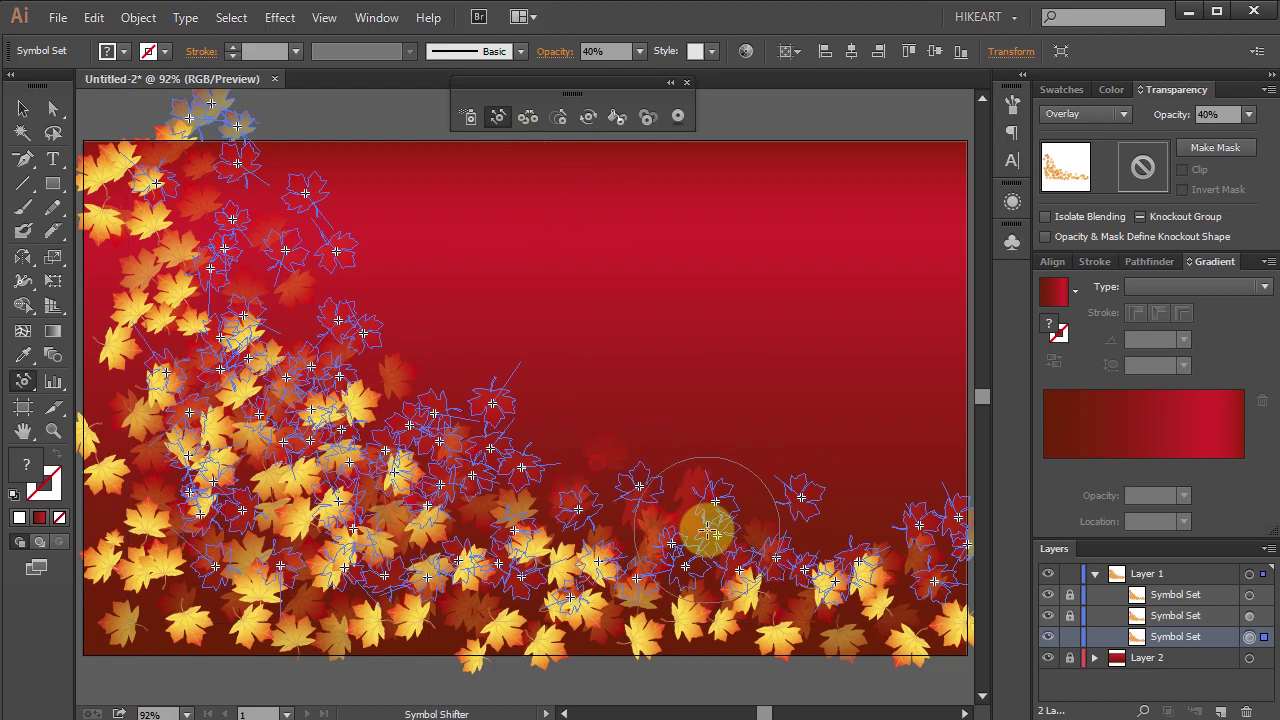
drag(707, 530, 728, 532)
drag(755, 533, 785, 536)
mouse_move(240, 520)
mouse_down()
mouse_move(340, 538)
mouse_move(455, 662)
mouse_up()
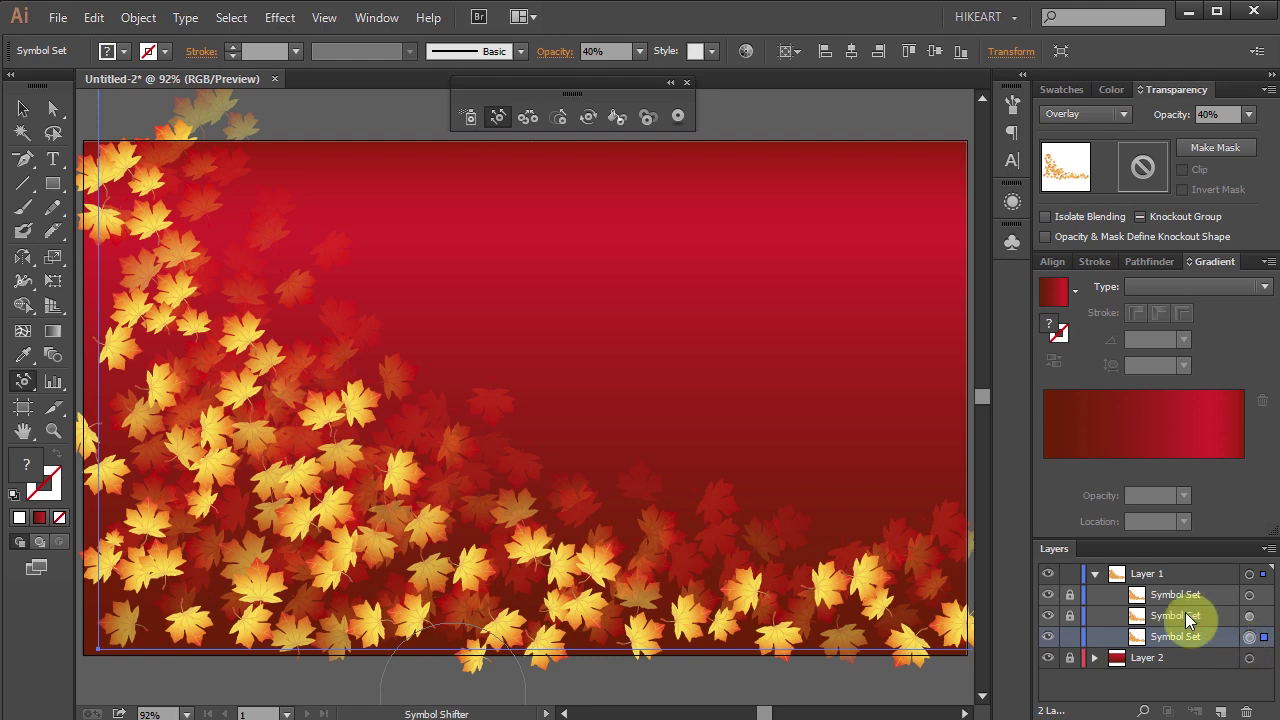
Step: Apply a Drop Shadow to the Overlay leaf set: Multiply mode, 50% opacity, 7 px X and Y offsets, 5 px blur, grey color
click(280, 17)
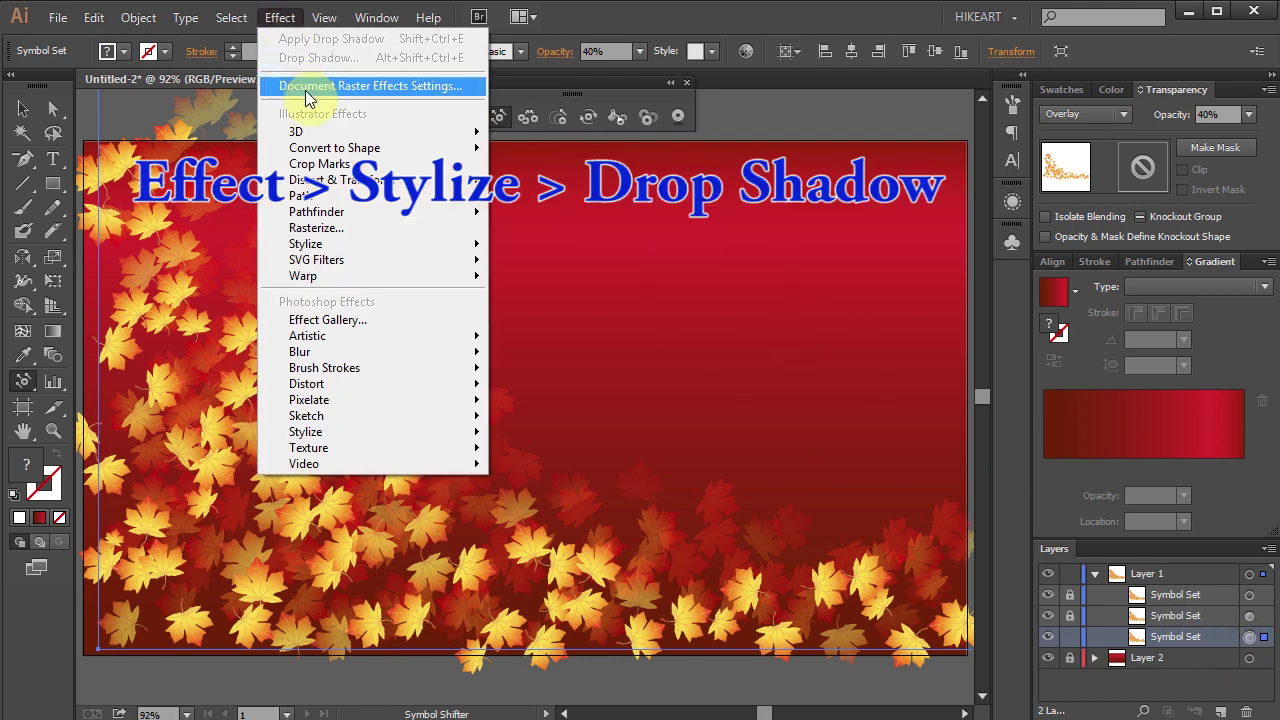
mouse_move(344, 240)
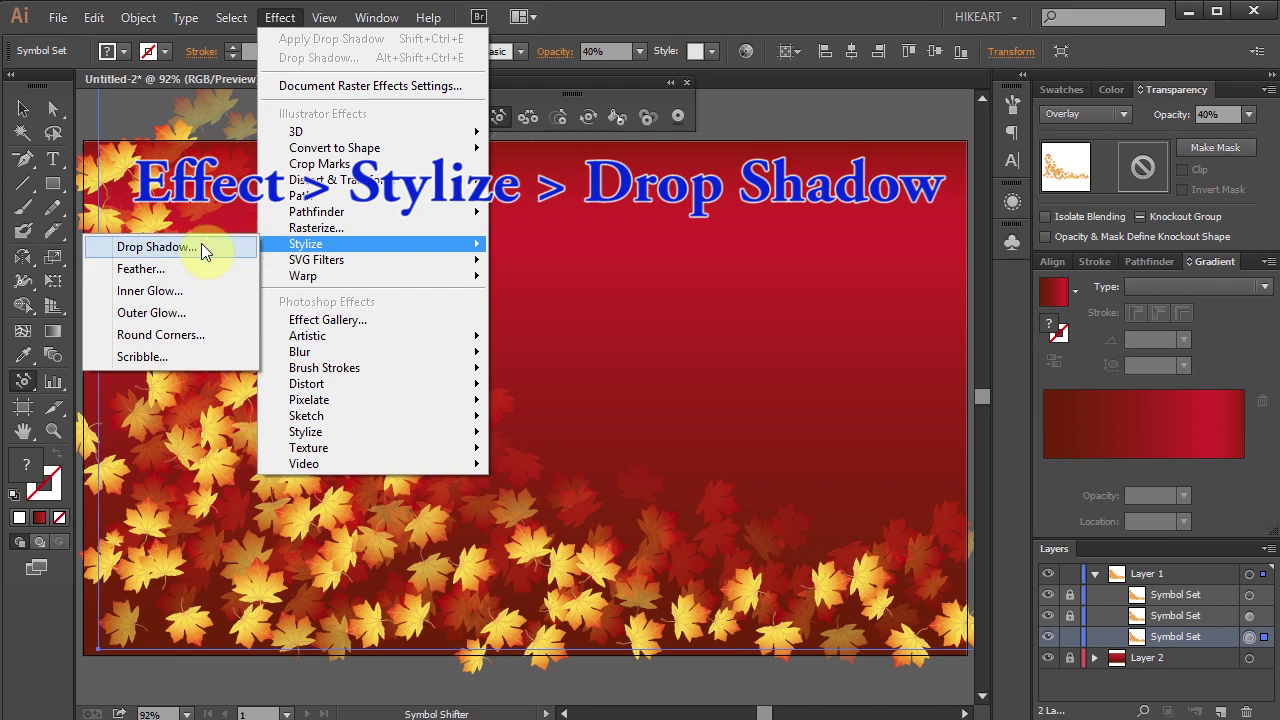
click(156, 247)
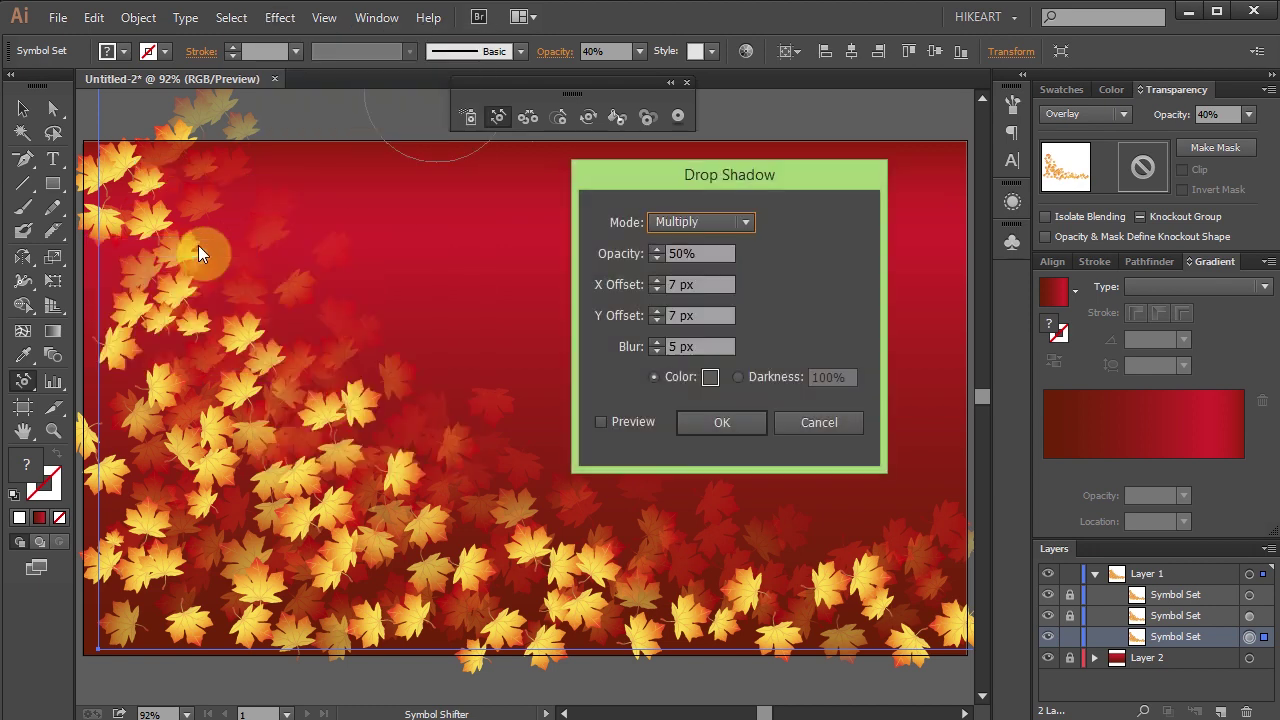
click(600, 422)
click(752, 428)
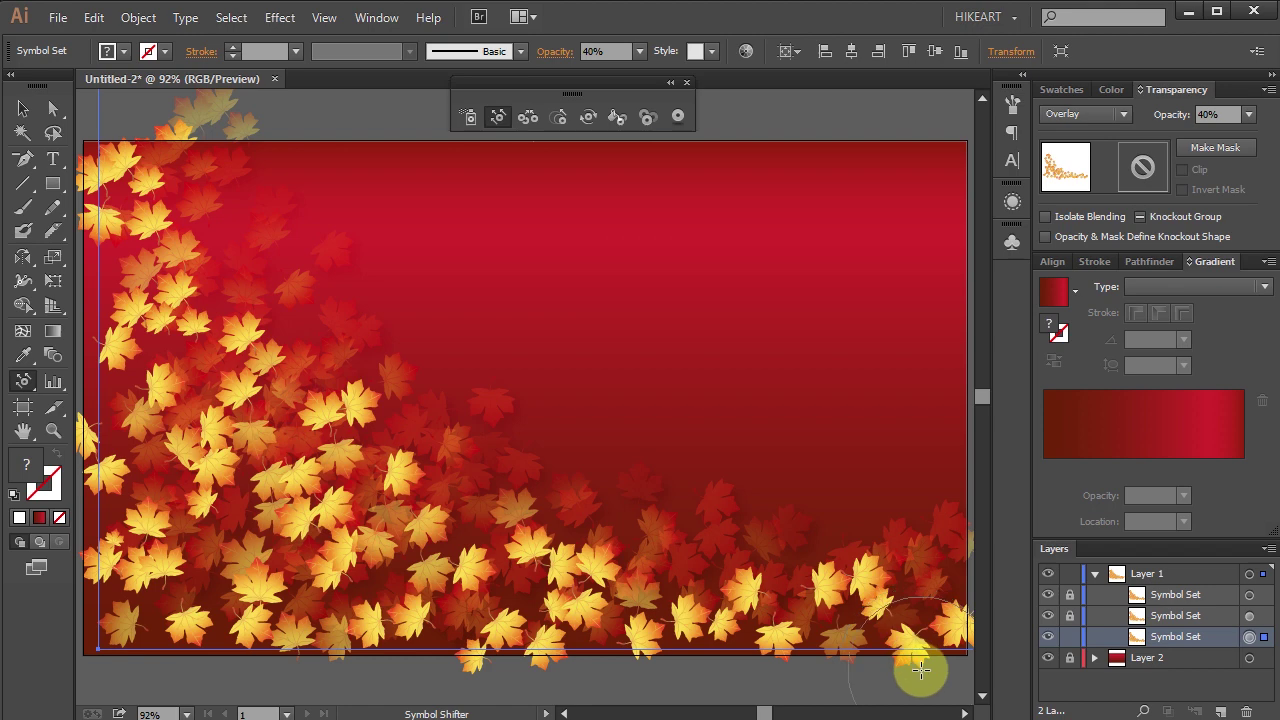
Step: Unlock the two upper leaf sets and give the Soft Light set the same Multiply drop shadow: 50% opacity, 7 px offsets, 5 px blur
click(1070, 594)
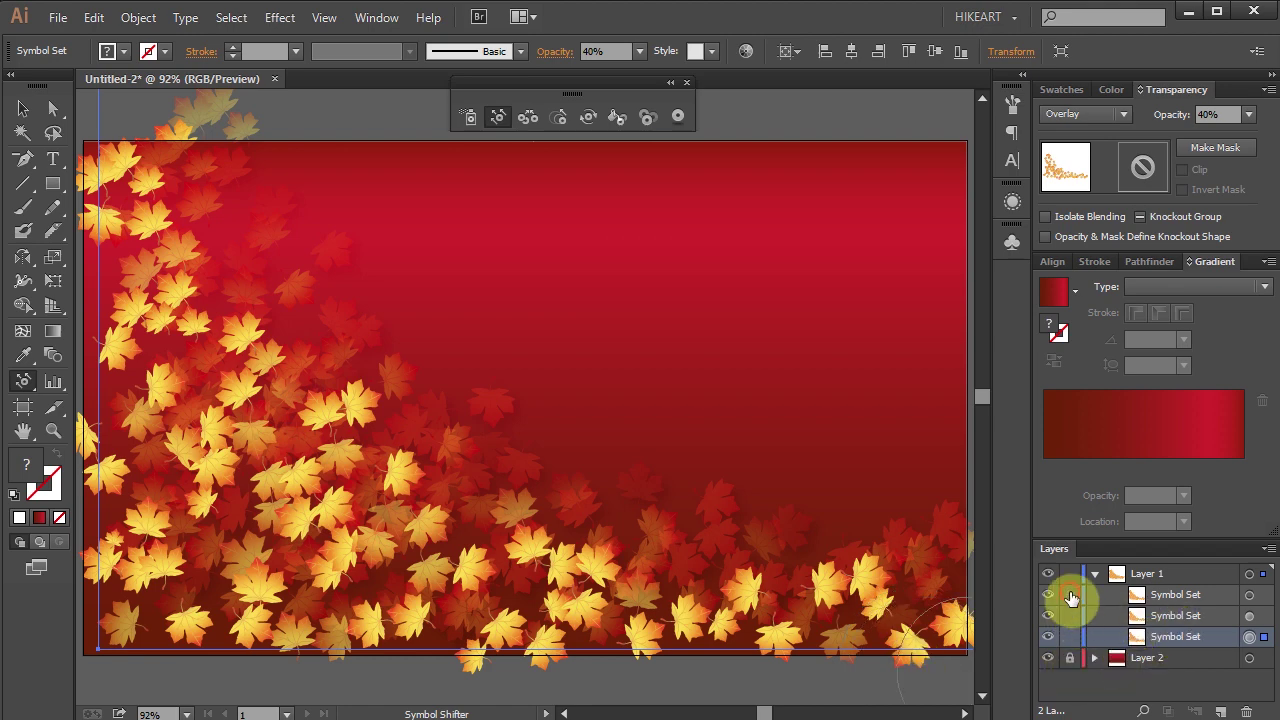
click(1249, 615)
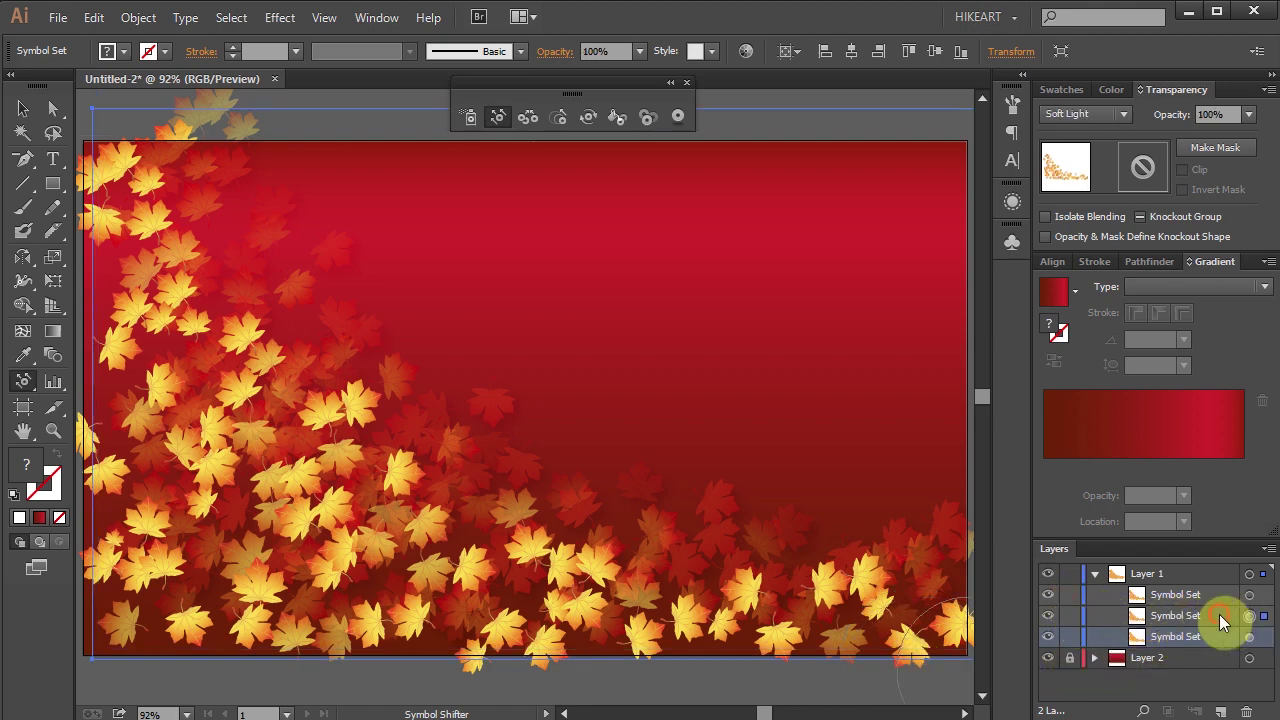
click(280, 17)
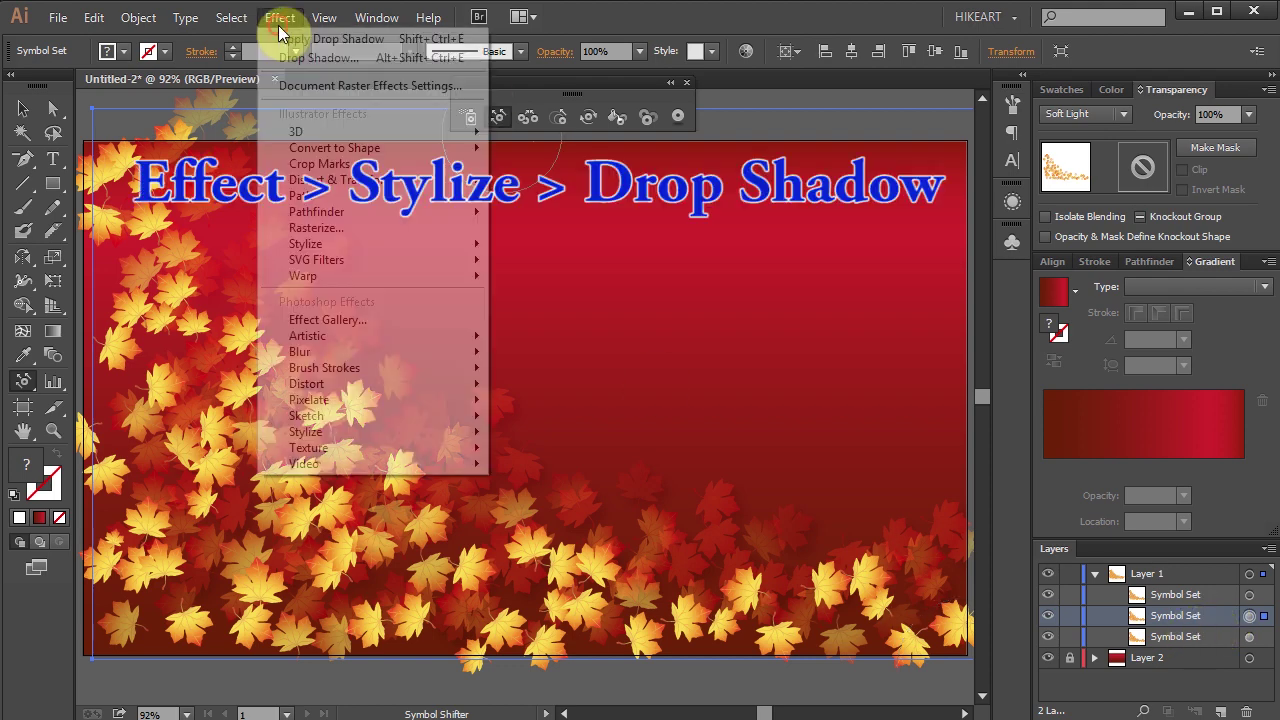
mouse_move(317, 247)
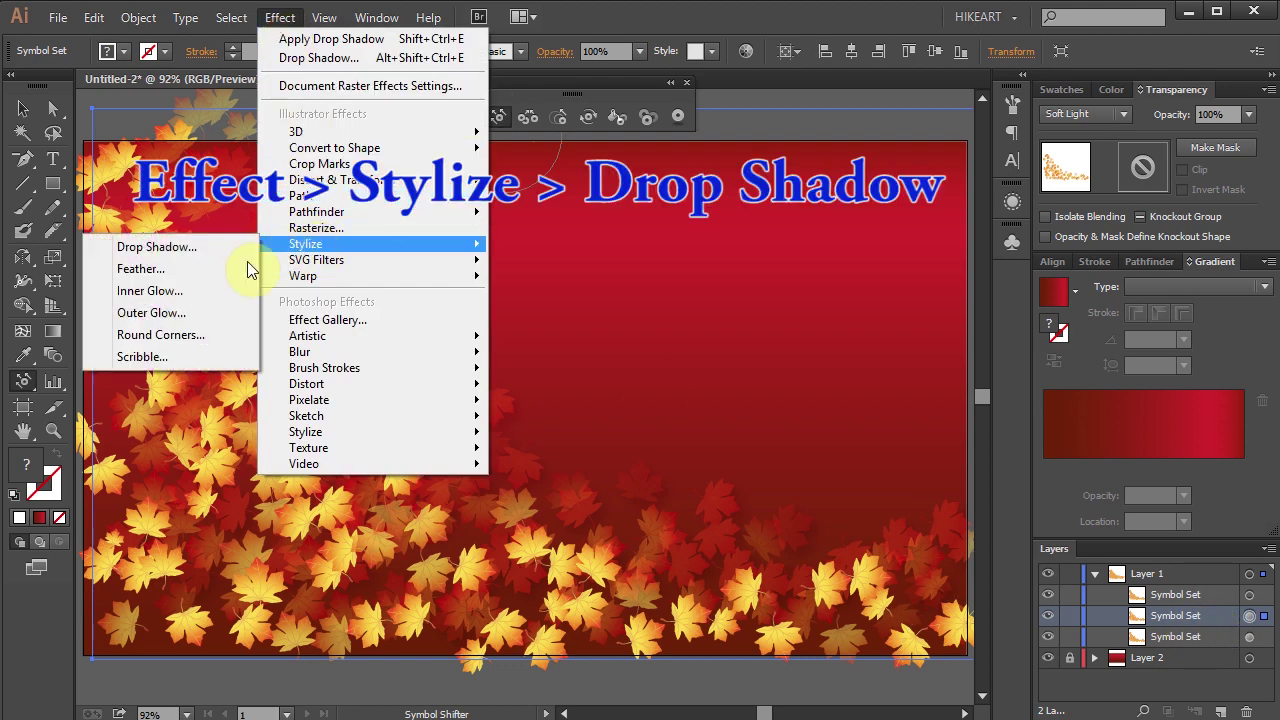
click(150, 247)
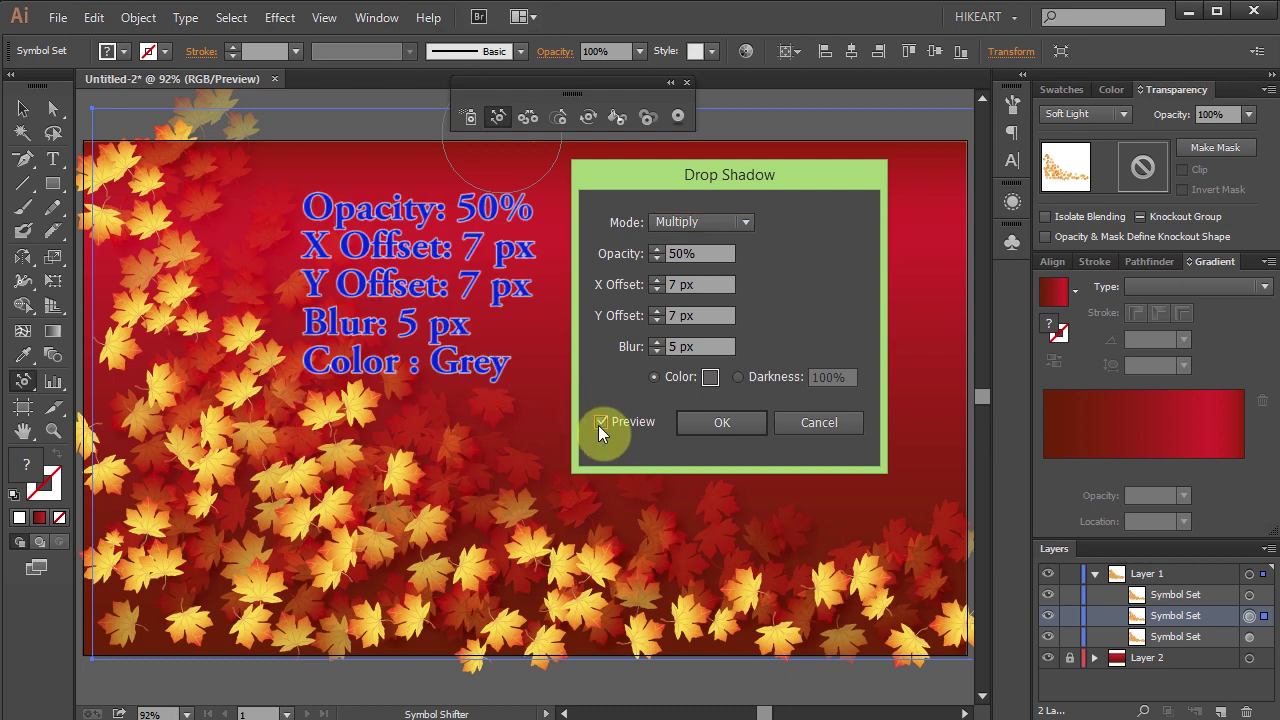
click(720, 422)
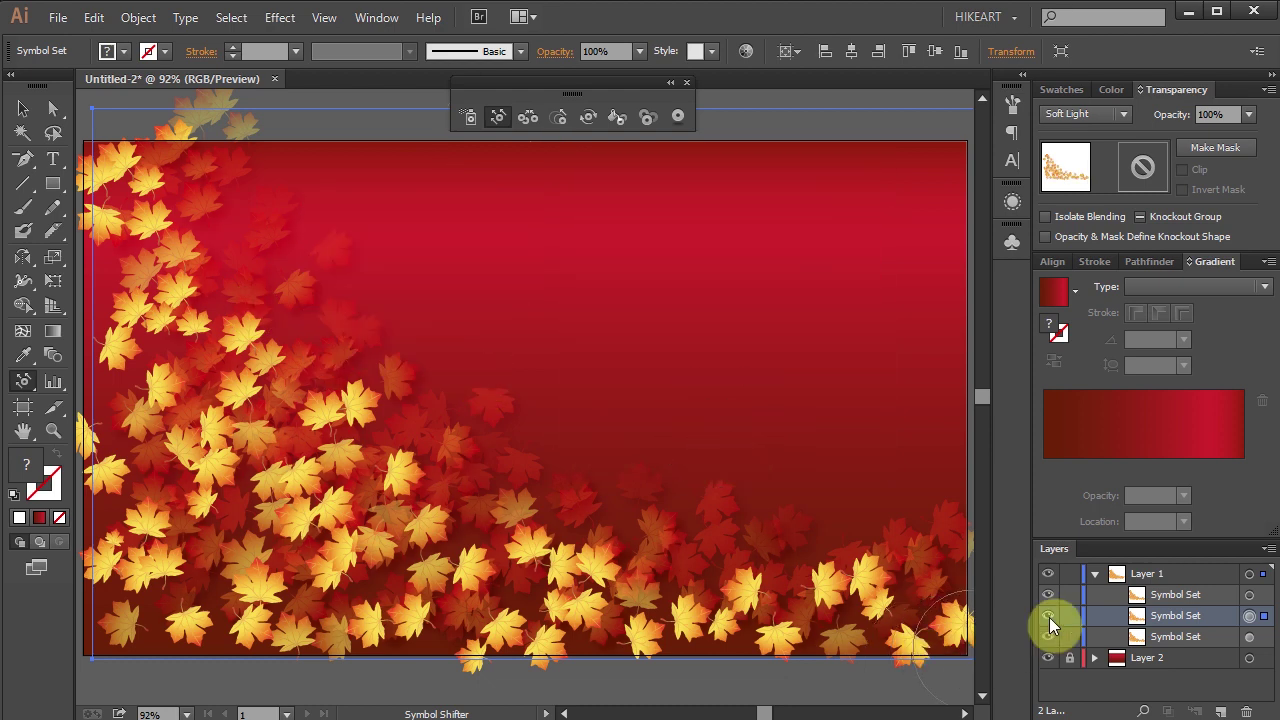
Step: On a new layer above Layer 1, add the text "Fall Time" in yellow Kindergarten at 1.725 in over the upper right of the background
click(1095, 575)
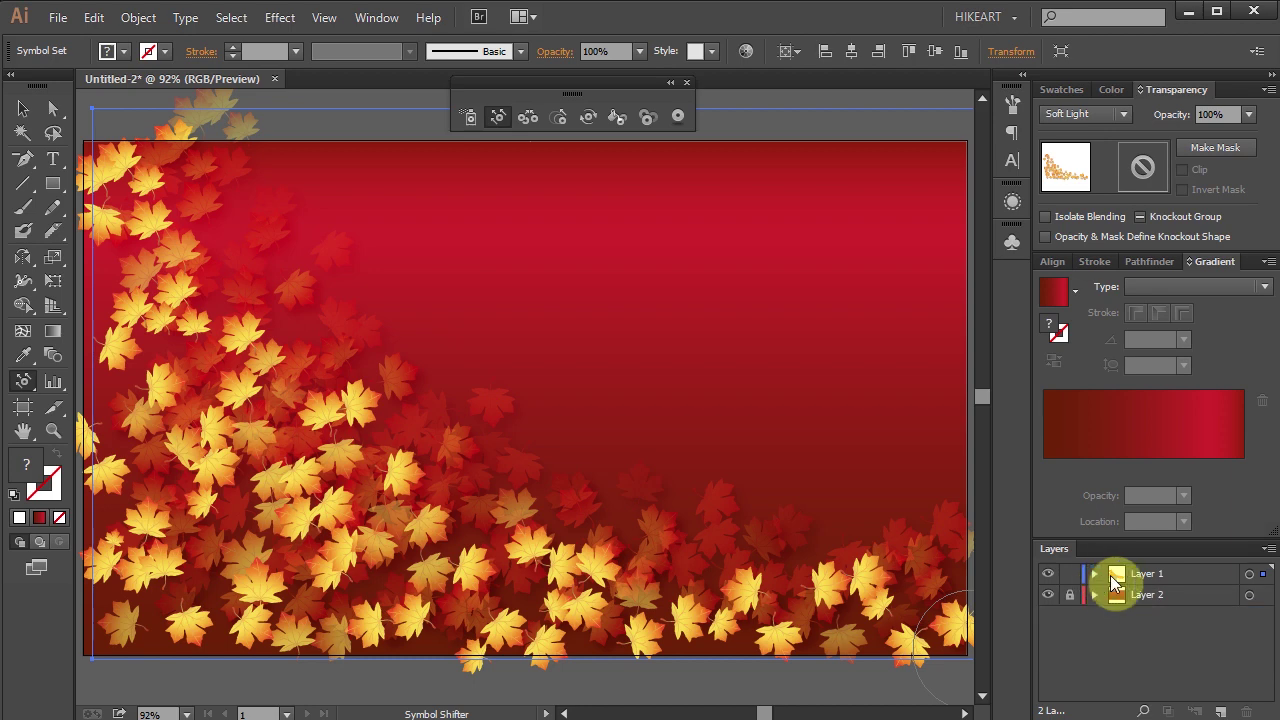
click(1222, 712)
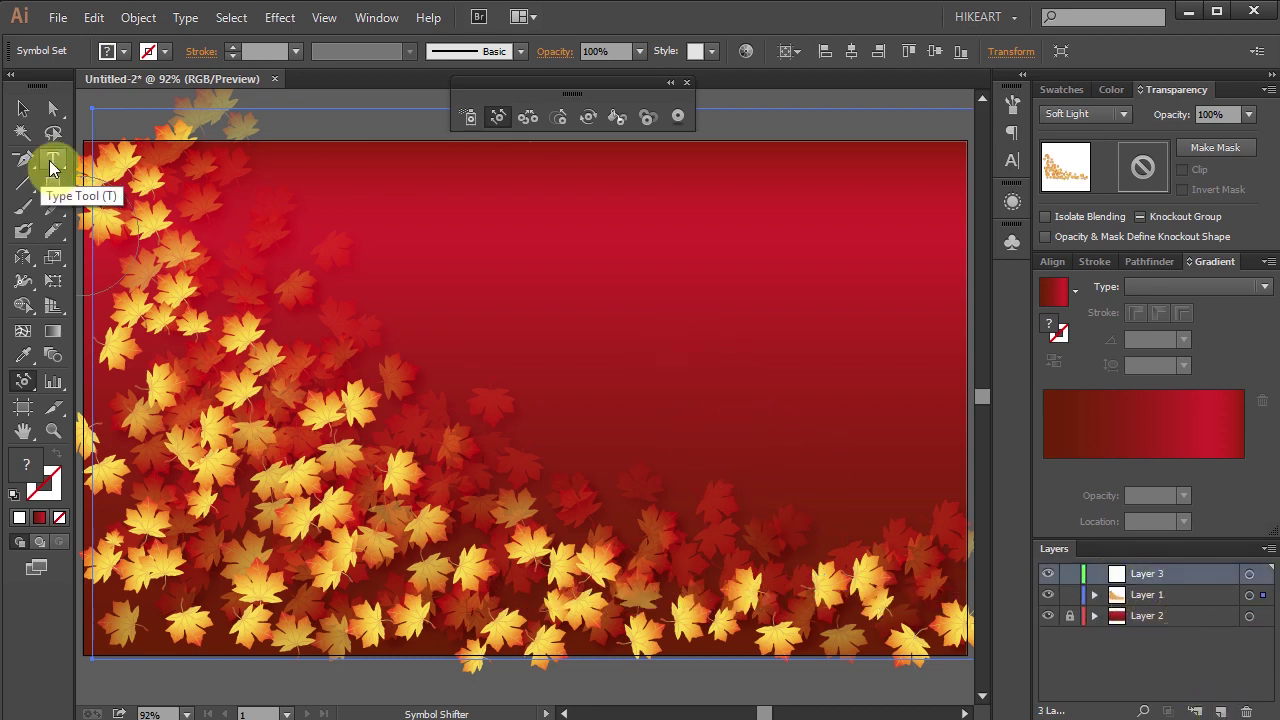
click(52, 163)
click(125, 159)
click(443, 246)
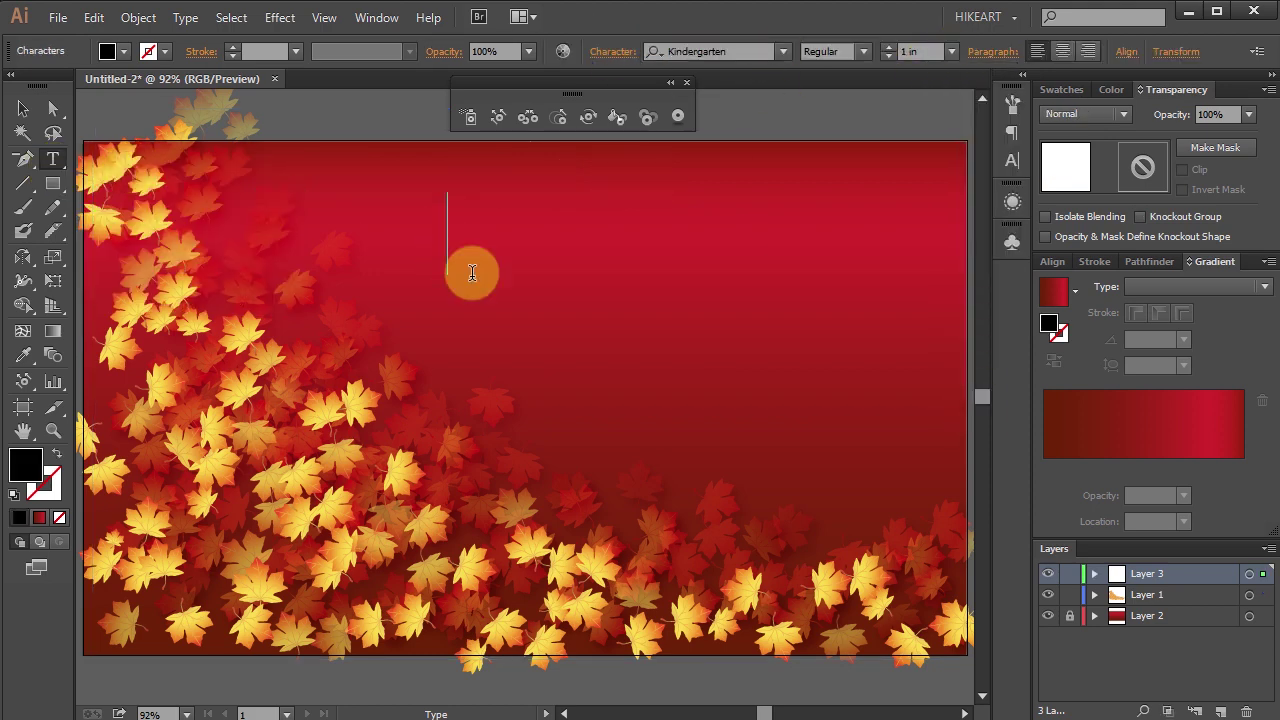
drag(710, 275, 770, 283)
drag(770, 283, 772, 284)
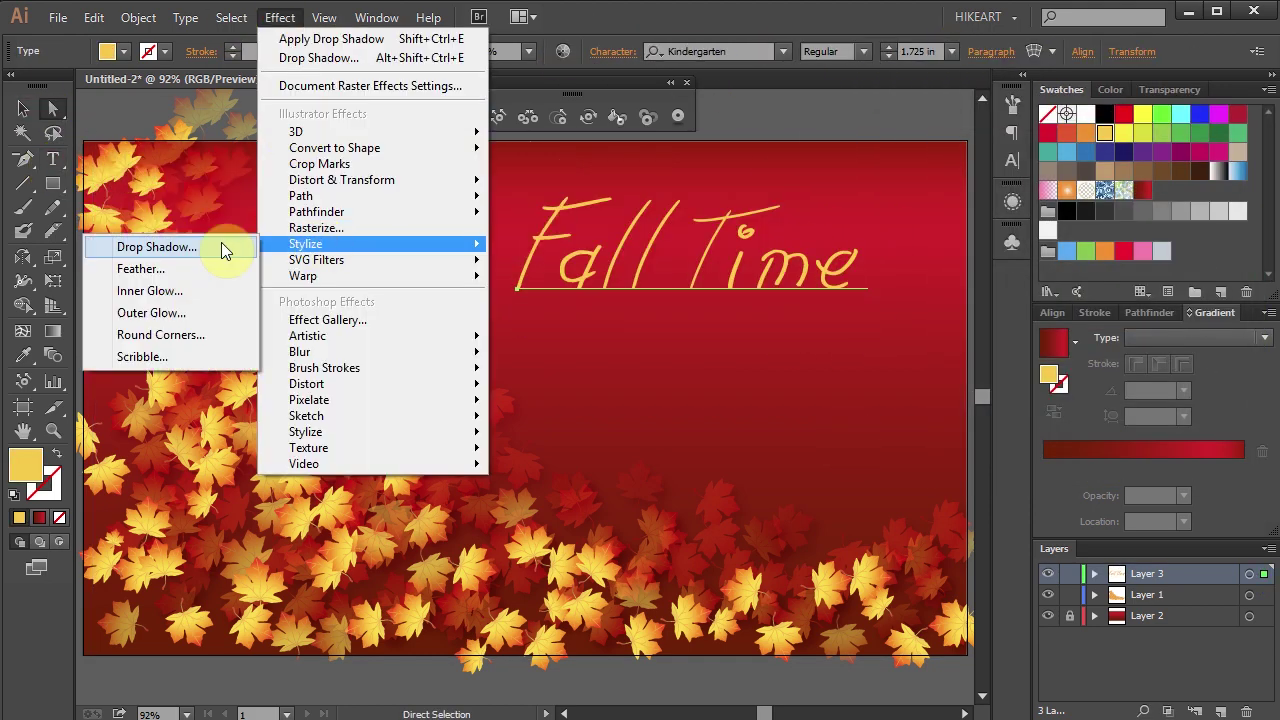
Step: Apply a Drop Shadow effect to the "Fall Time" text
click(156, 246)
key(Return)
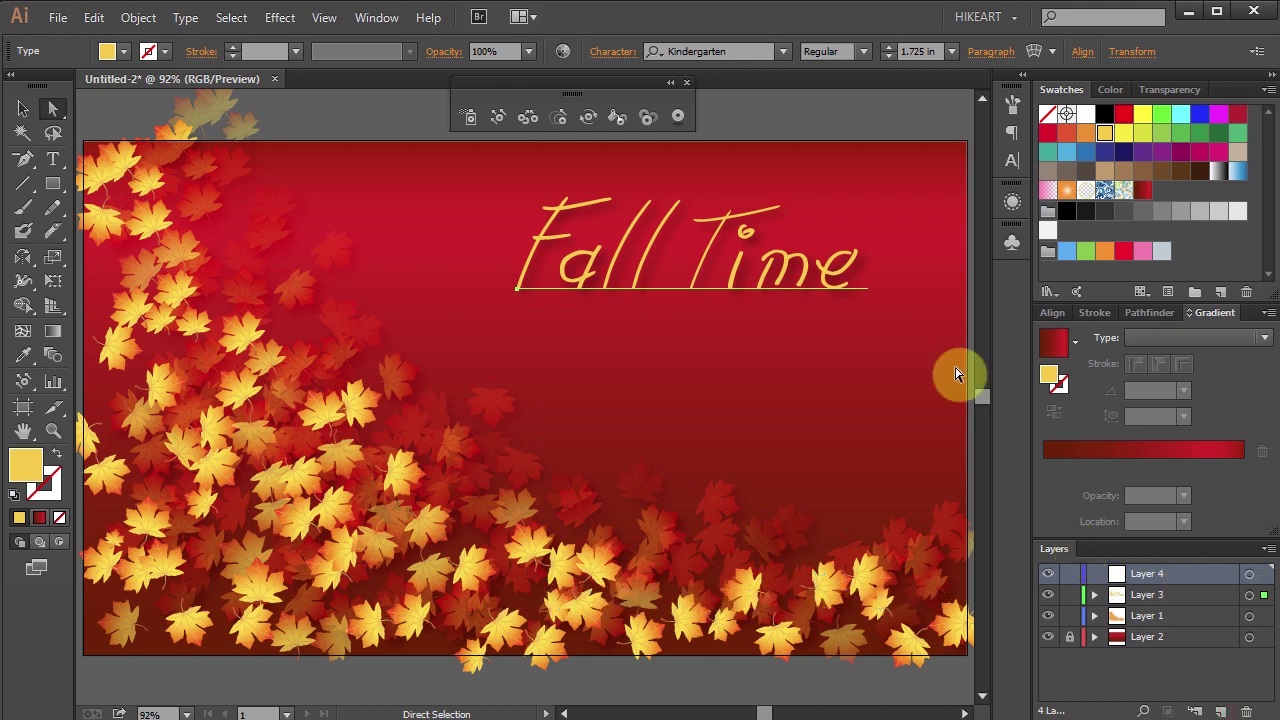
Step: On a new top layer, spray four maple leaves in a diagonal line around the end of the "Fall Time" text
click(470, 117)
mouse_move(823, 206)
mouse_down()
mouse_move(786, 186)
mouse_move(903, 257)
mouse_move(969, 397)
mouse_up()
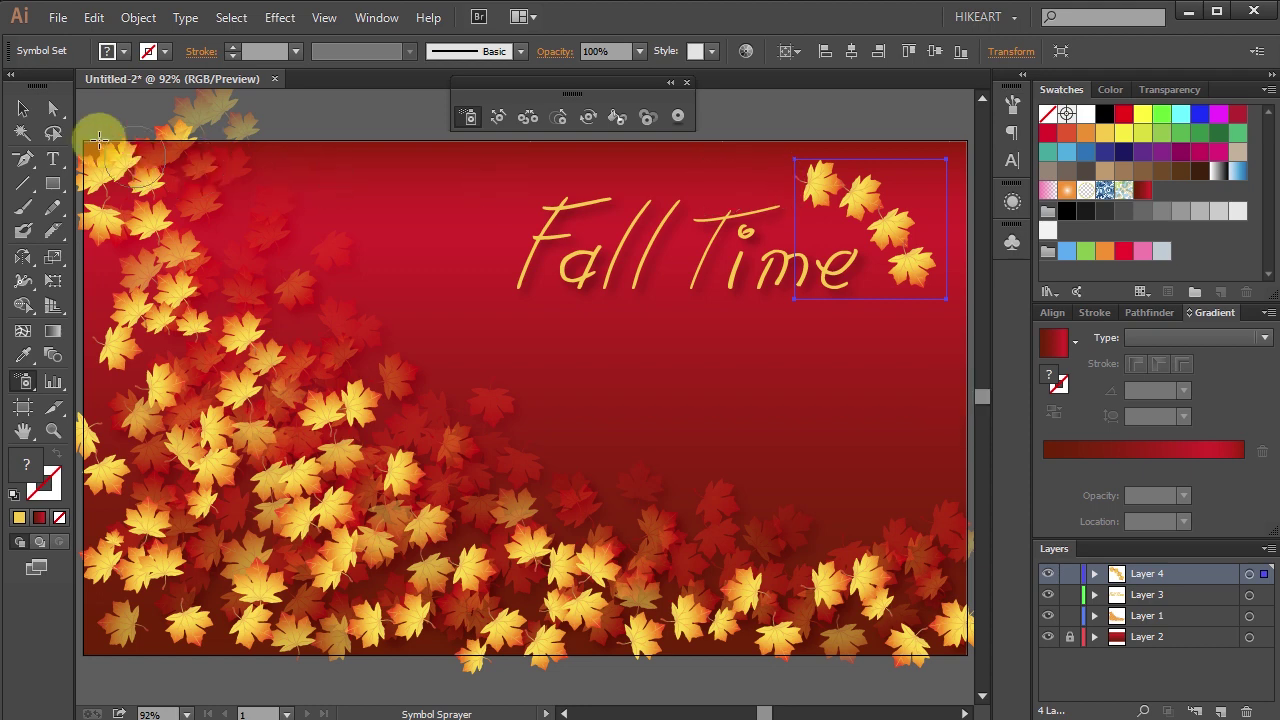
click(54, 110)
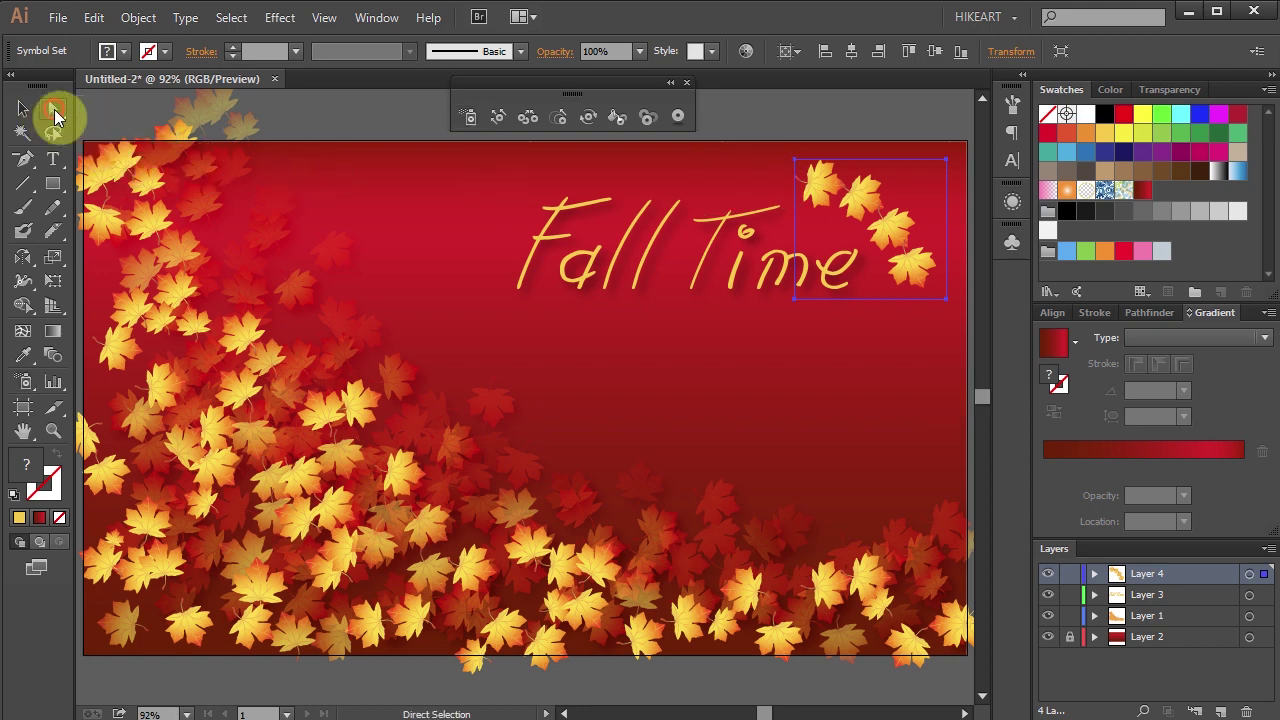
Step: Shift the uppermost sprayed leaf onto the dot of the "i" in "Time" and rotate it with the Symbol Spinner
click(499, 122)
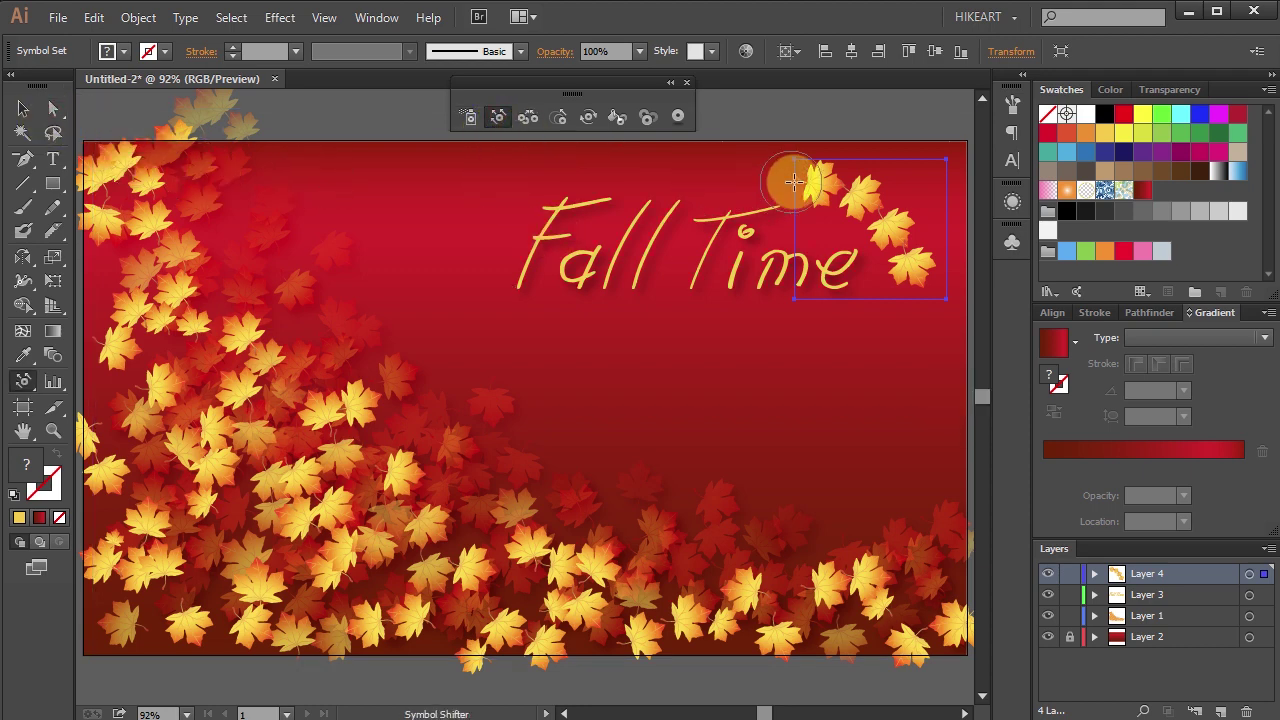
mouse_move(817, 180)
mouse_down()
mouse_move(735, 246)
mouse_move(749, 238)
mouse_move(752, 255)
mouse_up()
click(588, 118)
mouse_move(731, 200)
mouse_down()
mouse_move(767, 221)
mouse_move(761, 237)
mouse_move(745, 206)
mouse_move(780, 275)
mouse_move(757, 233)
mouse_up()
Step: Shrink the three leaves beyond the end of "Fall Time" with the Symbol Sizer, making the upper one smallest, and deselect the set
click(559, 117)
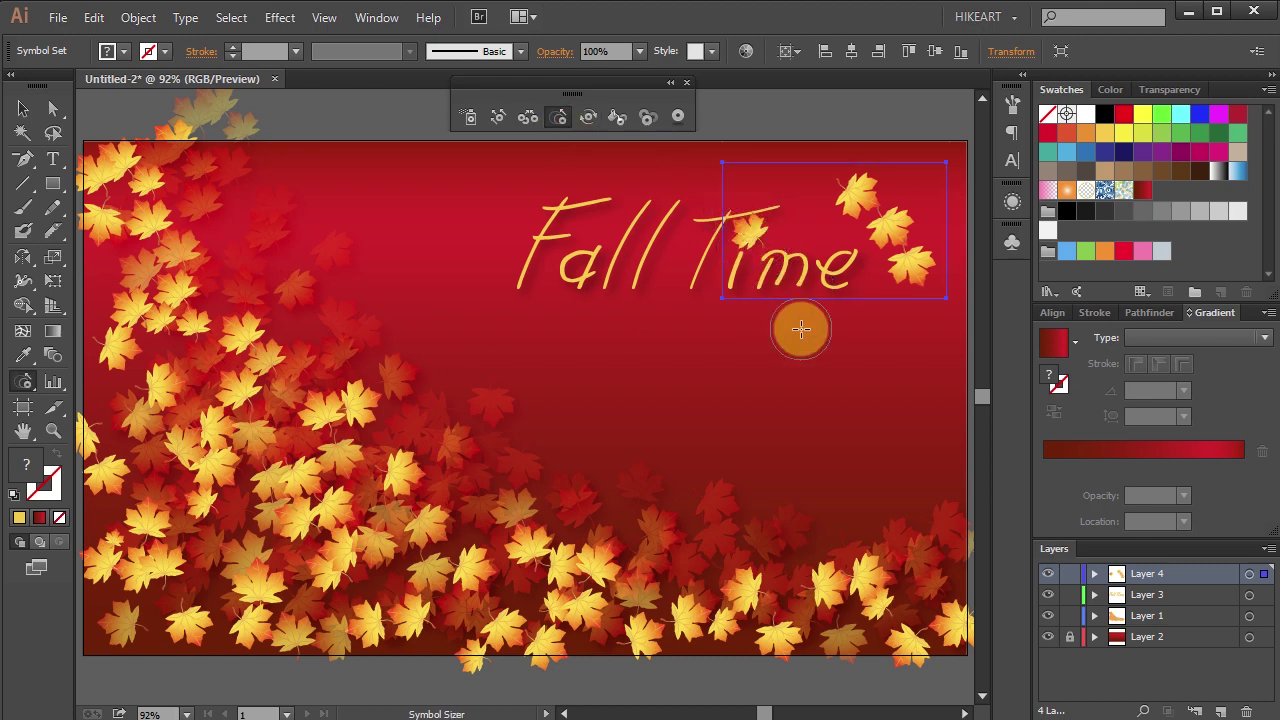
alt+click(858, 196)
alt+click(909, 263)
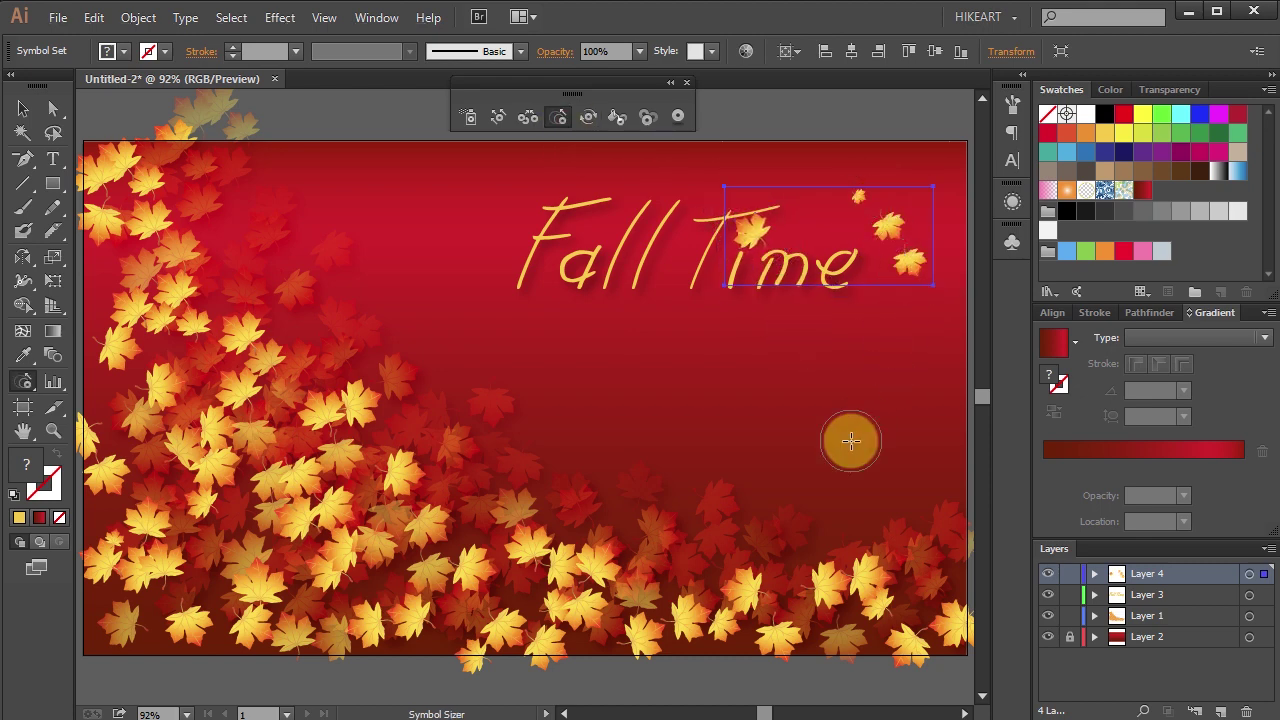
ctrl+click(967, 250)
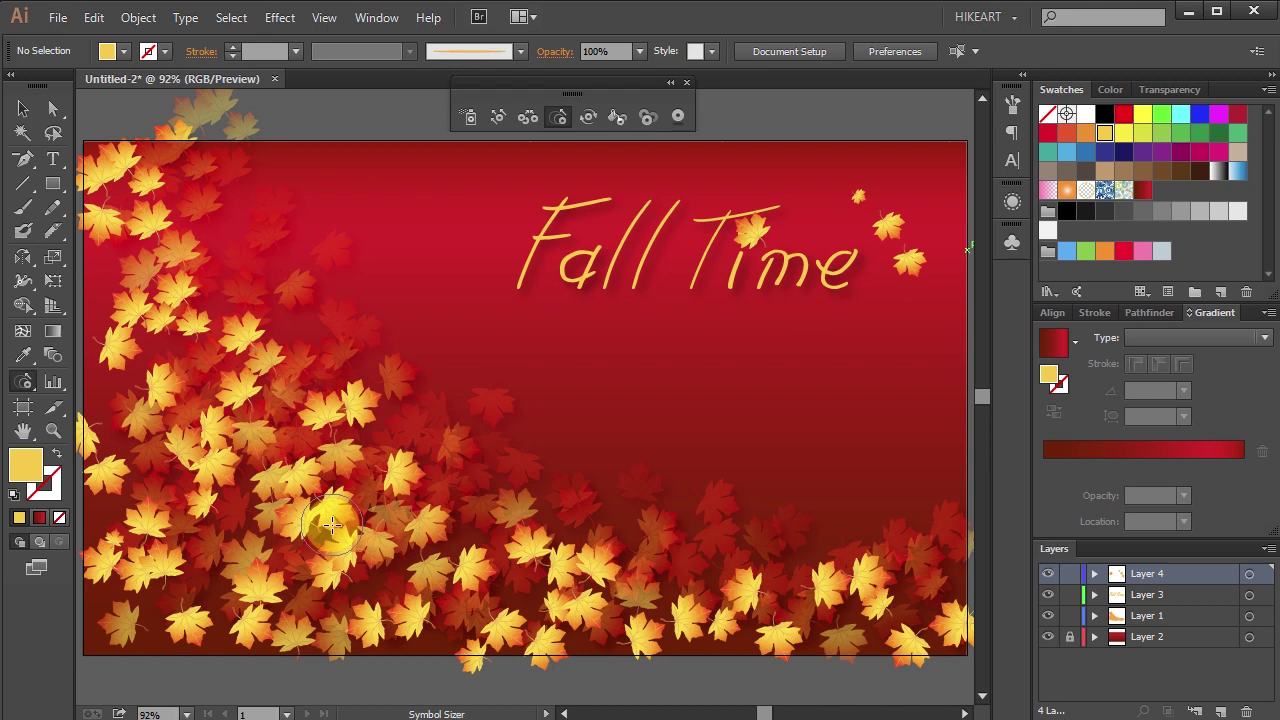
Step: Draw an artboard-sized rectangle on Layer 4 and use it as a clipping mask for all artwork, including the unlocked Layer 2 background
click(52, 180)
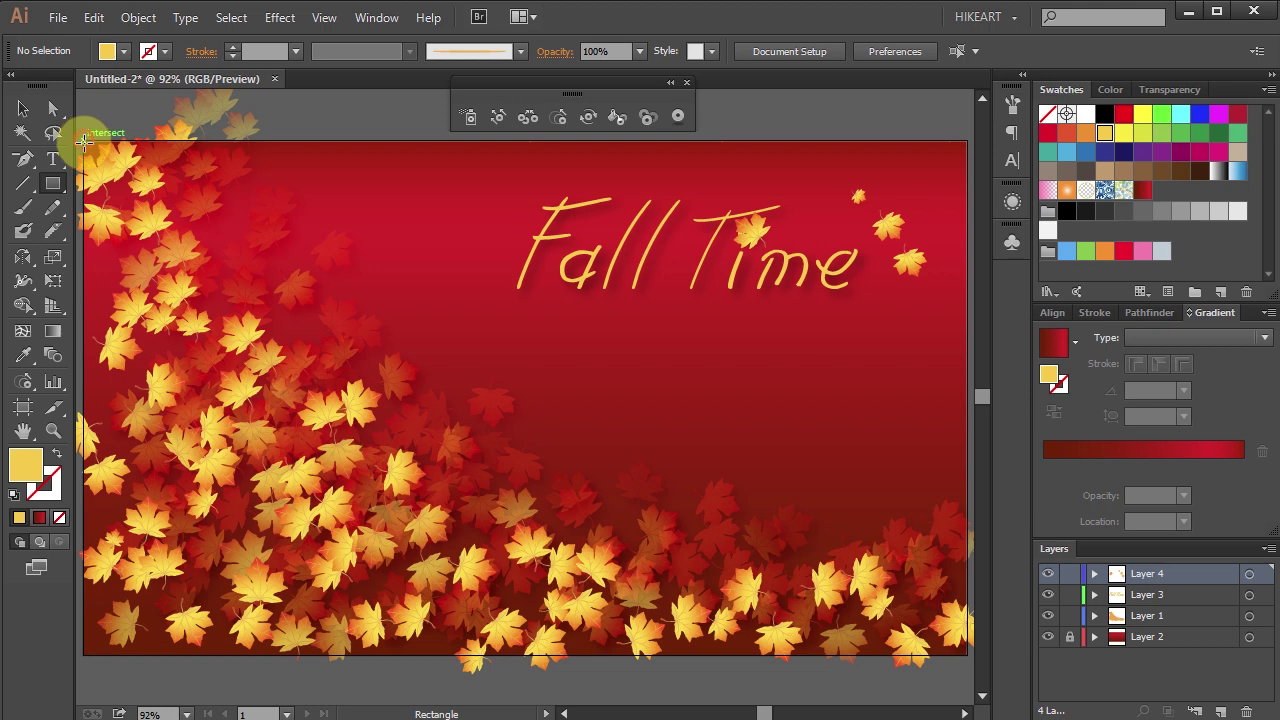
drag(85, 140, 967, 656)
key(ctrl+a)
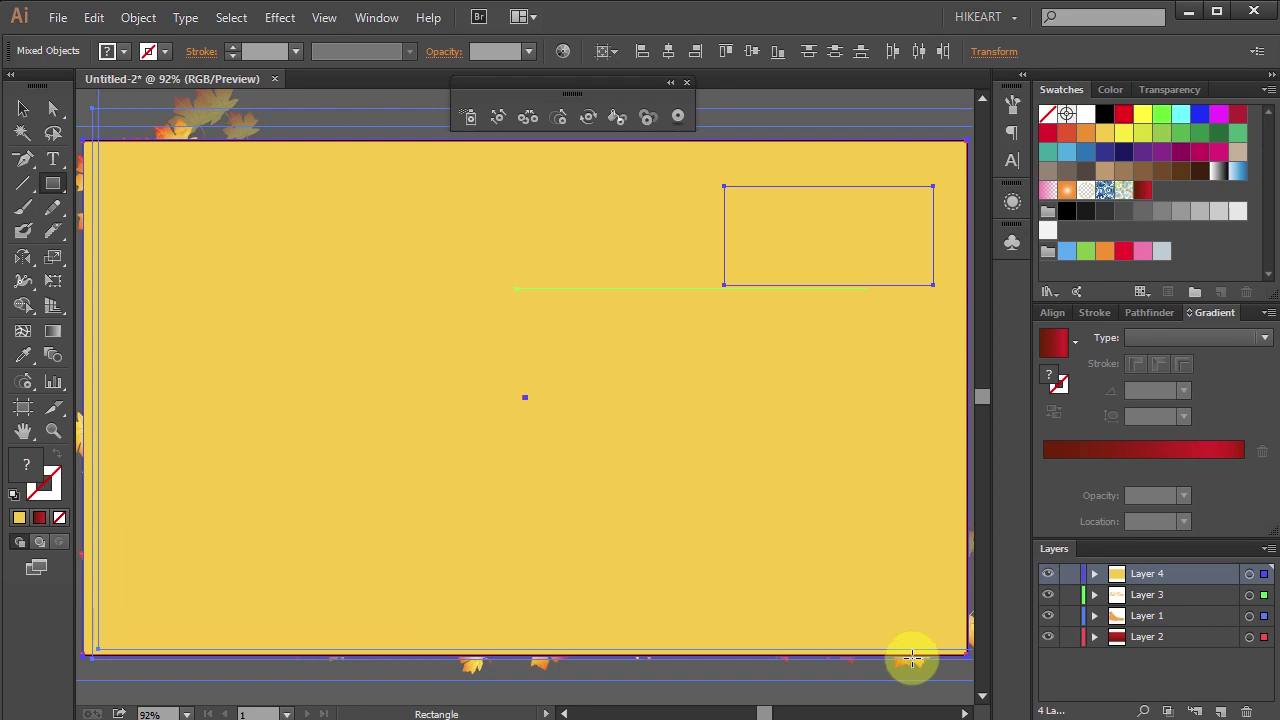
click(138, 18)
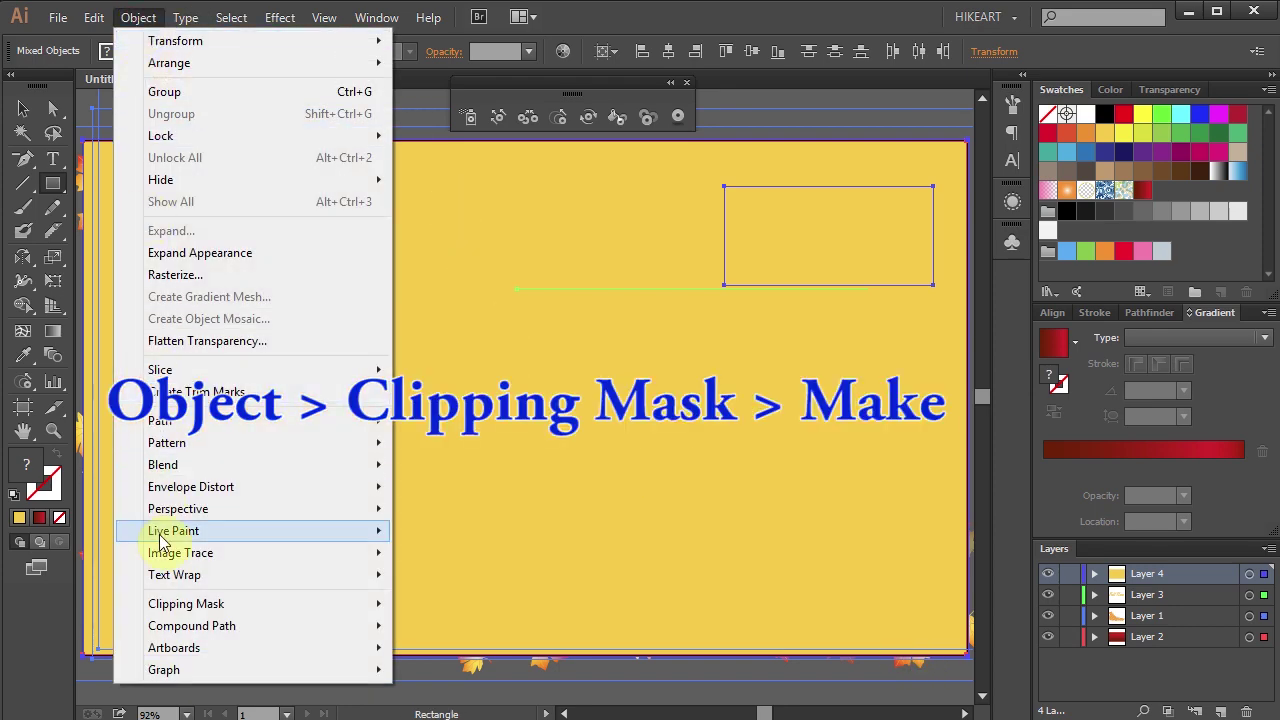
mouse_move(195, 607)
click(62, 605)
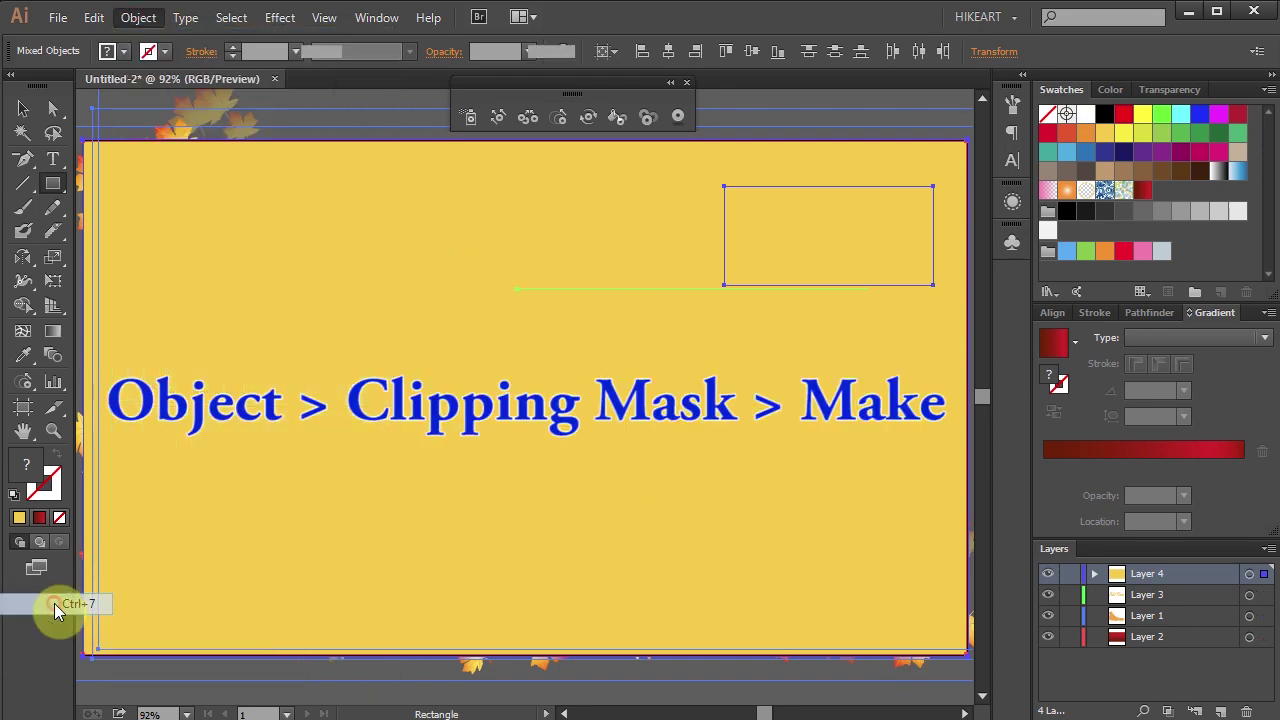
click(81, 605)
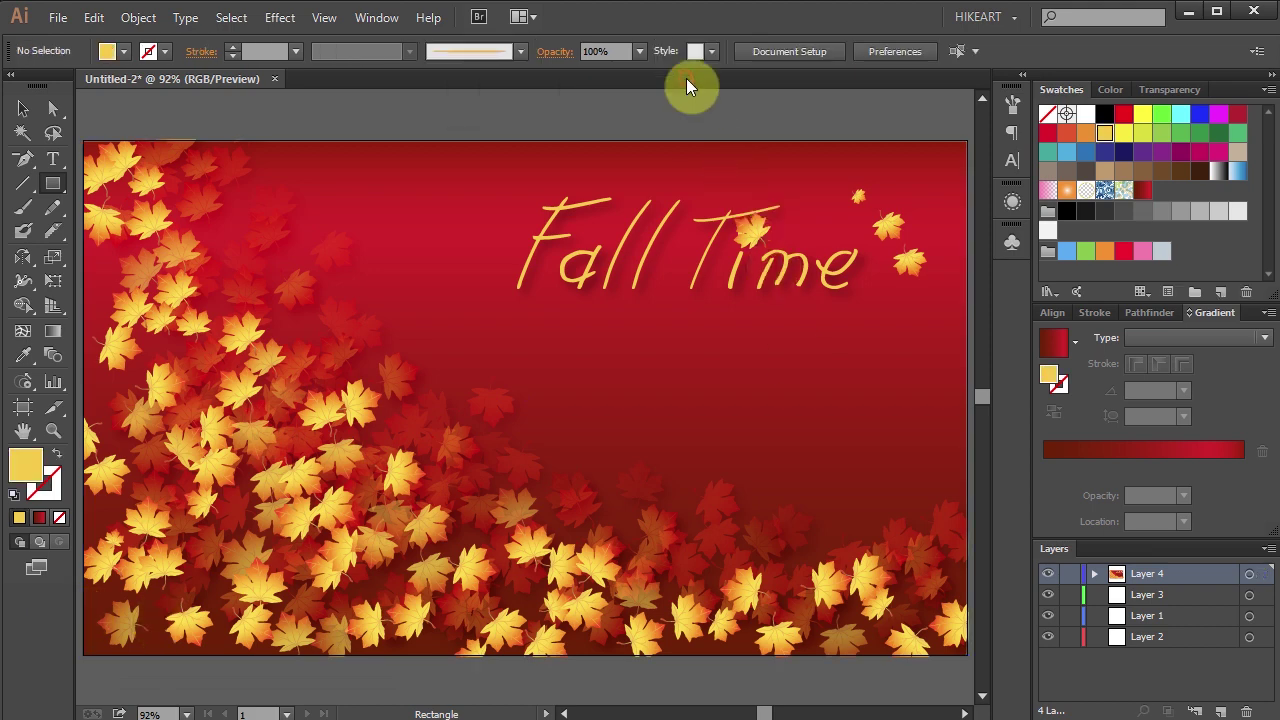